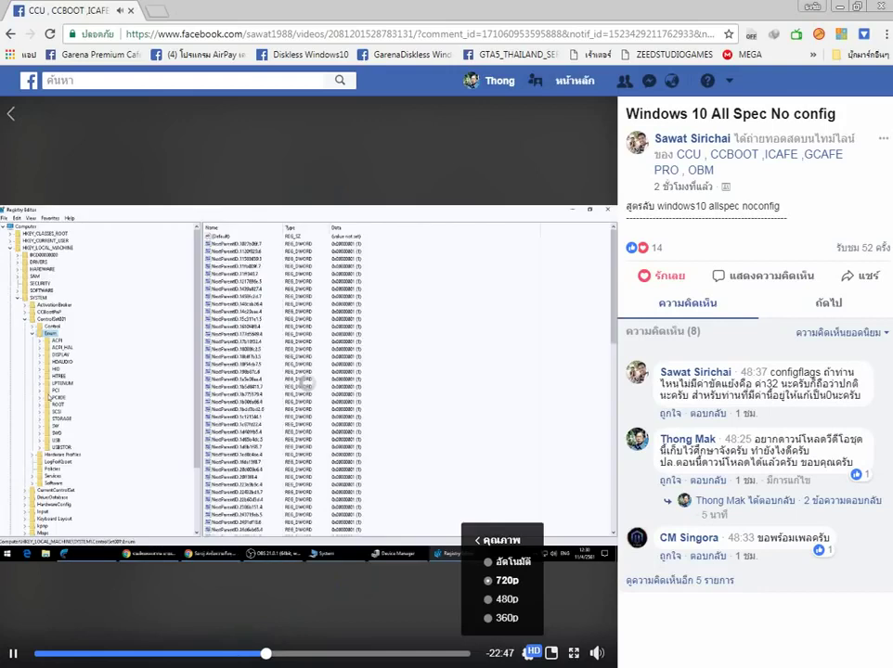
Rewind the Windows 10 All Spec No config video to about 24:45 and show it full screen.
{"action": "left_click", "coordinate": [256, 656]}
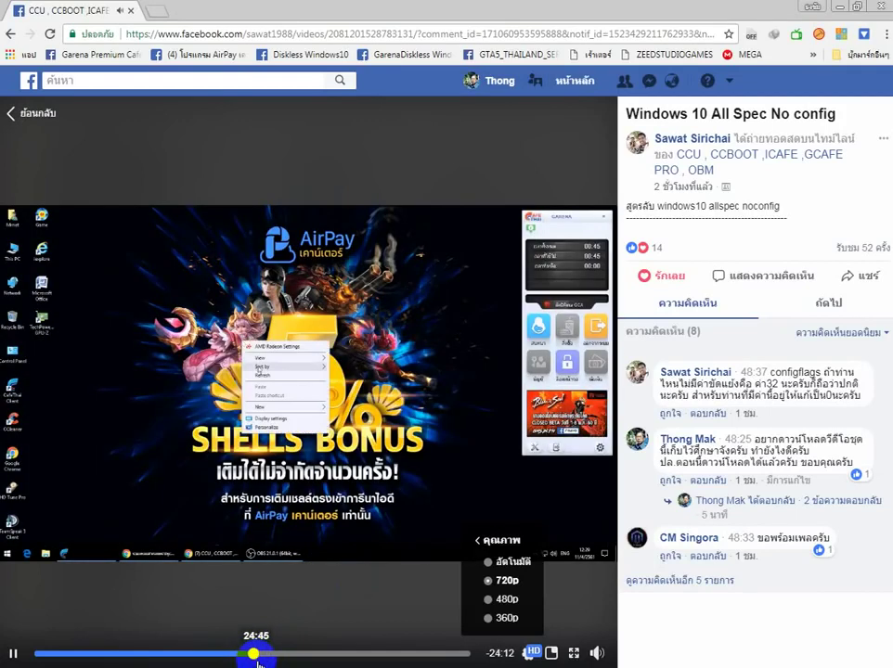
{"action": "left_click", "coordinate": [574, 653]}
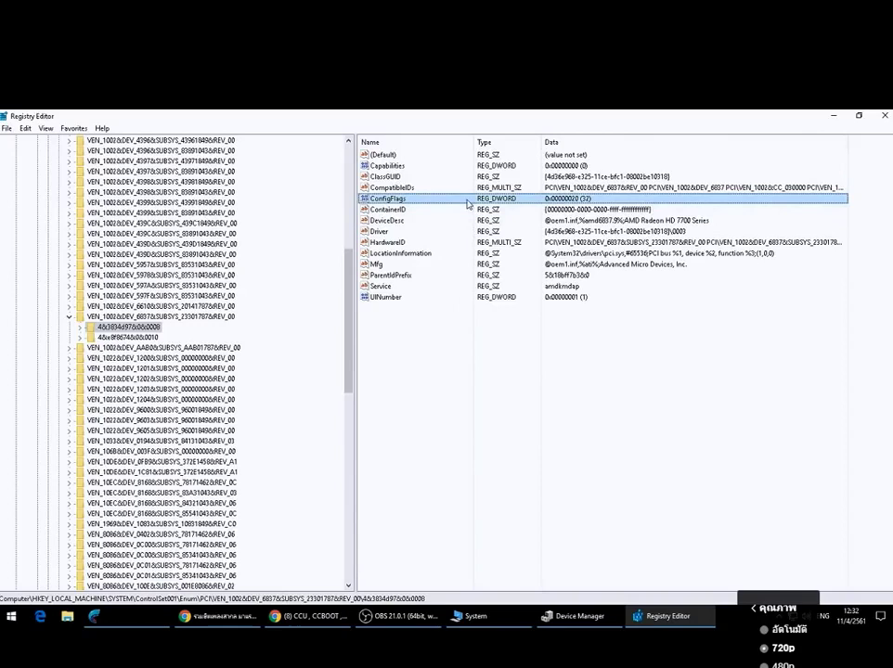
Set ConfigFlags to 0 in the 4&3834d97&0&0008 key under VEN_1002&DEV_6837&SUBSYS_23301787&REV_00.
{"action": "double_click", "coordinate": [407, 201]}
{"action": "left_click_drag", "start_coordinate": [104, 174], "coordinate": [545, 400]}
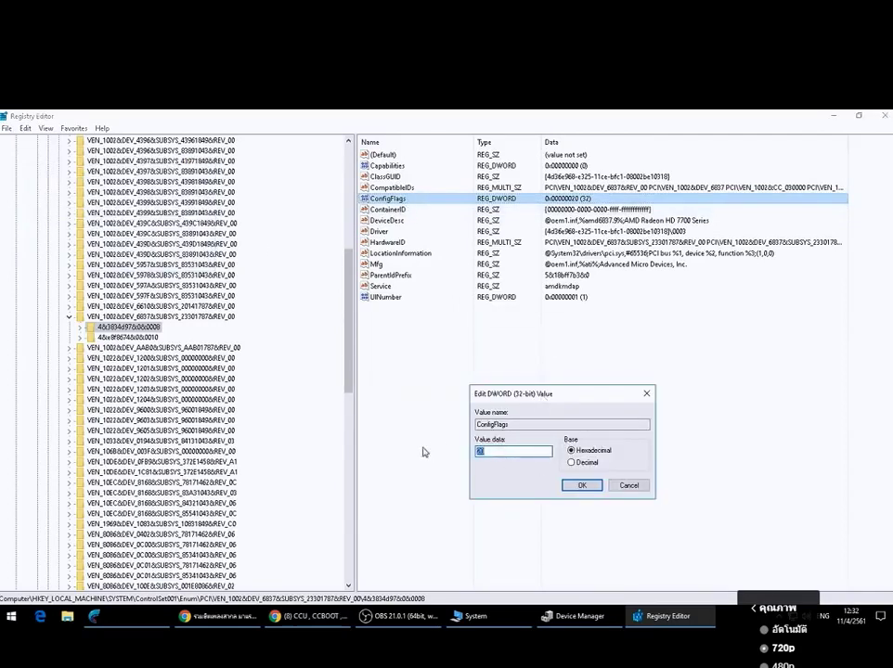
{"action": "type", "text": "0"}
{"action": "left_click", "coordinate": [580, 485]}
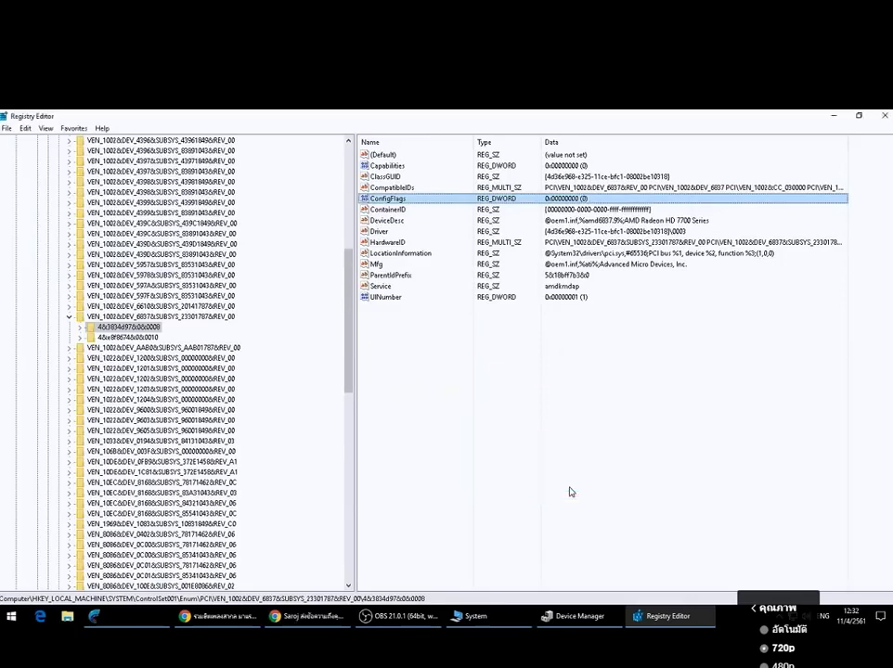
Check the ConfigFlags value data in the sibling key 4&e8f8674&0&0010 and accept it as it is.
{"action": "left_click", "coordinate": [128, 336]}
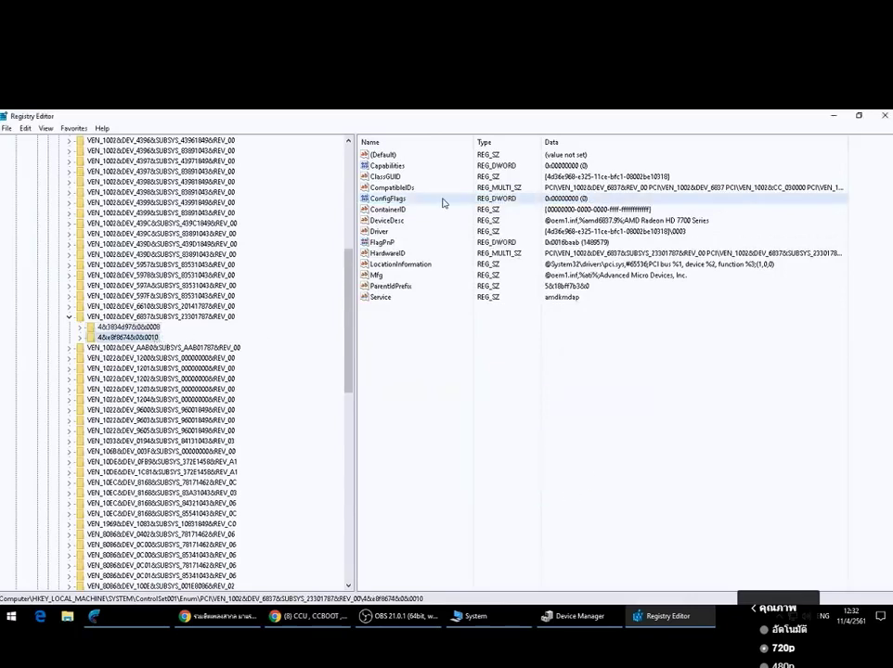
{"action": "double_click", "coordinate": [408, 200]}
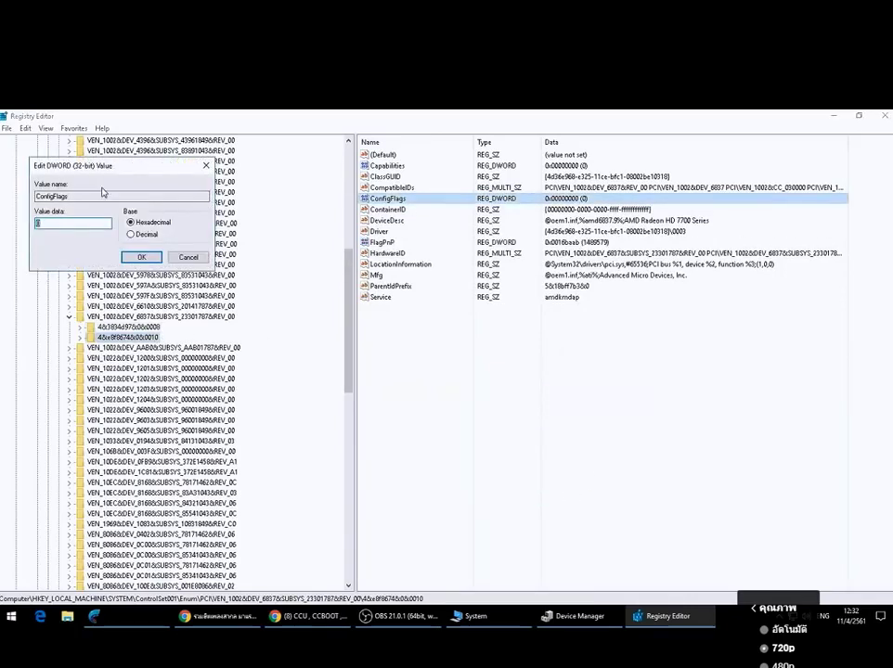
{"action": "left_click_drag", "start_coordinate": [109, 173], "coordinate": [501, 458]}
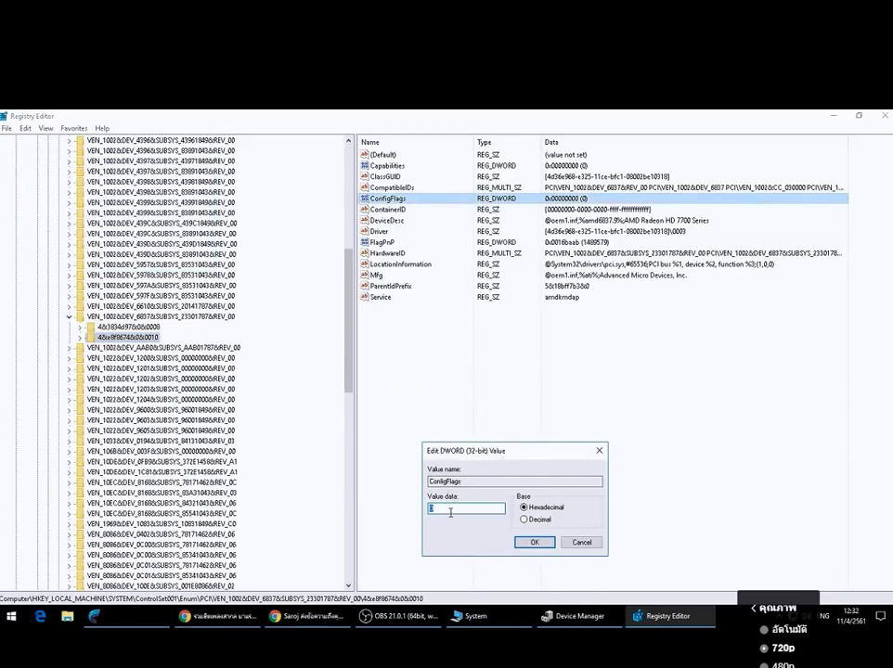
{"action": "left_click", "coordinate": [534, 542]}
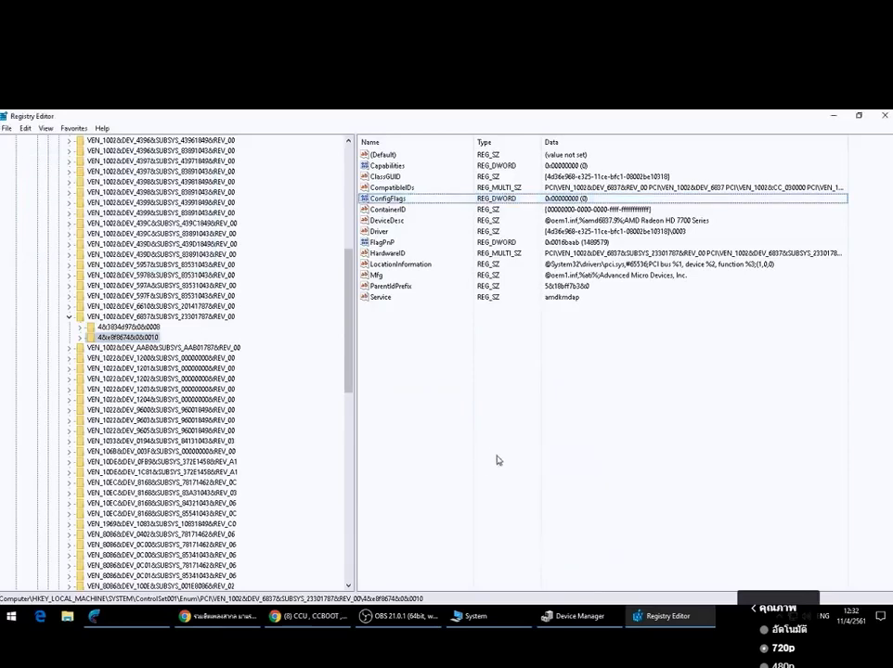
Compare the values of the two instance keys under VEN_1002&DEV_6837&SUBSYS_23301787&REV_00.
{"action": "left_click", "coordinate": [158, 316]}
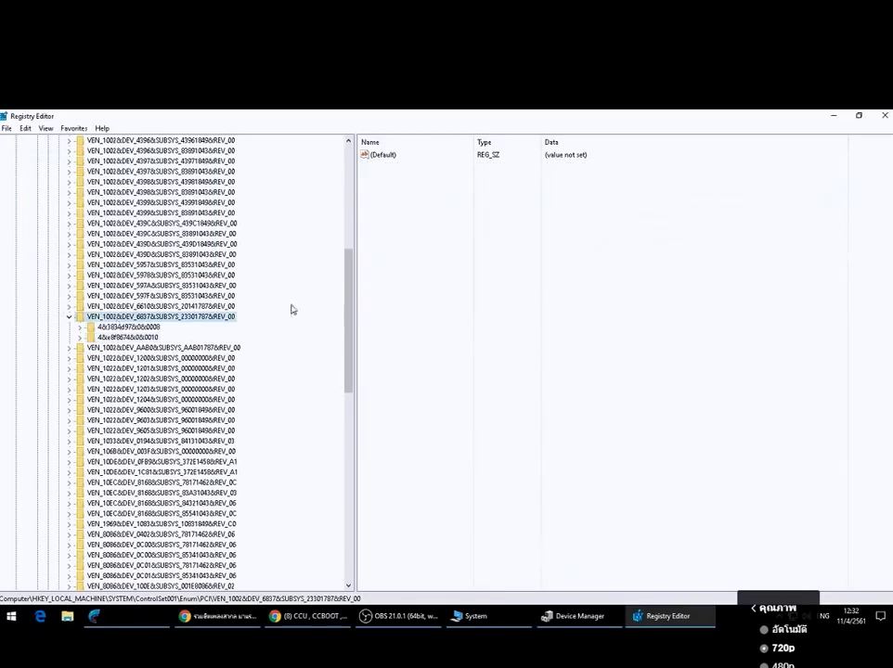
{"action": "left_click", "coordinate": [125, 327]}
{"action": "left_click", "coordinate": [114, 338]}
{"action": "left_click", "coordinate": [116, 327]}
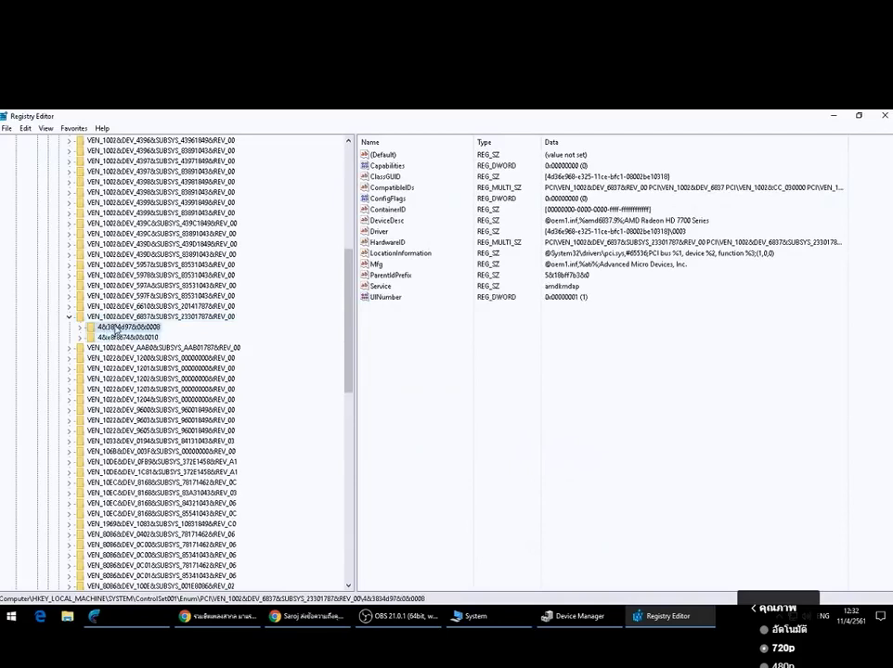
{"action": "left_click", "coordinate": [114, 338]}
{"action": "left_click", "coordinate": [116, 328]}
Expand VEN_10DE&DEV_1C81&SUBSYS_372E1458&REV_A1 and read the DeviceDesc of its 4&1610f4f8&0&0008 key.
{"action": "left_click_drag", "start_coordinate": [347, 295], "coordinate": [345, 385]}
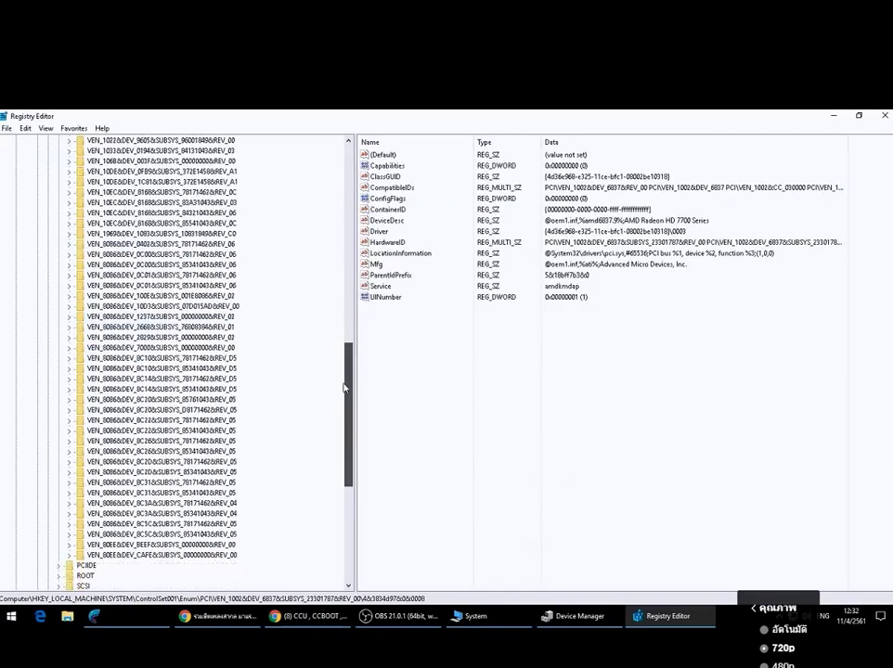
{"action": "scroll", "coordinate": [228, 295], "scroll_direction": "down", "scroll_amount": 1}
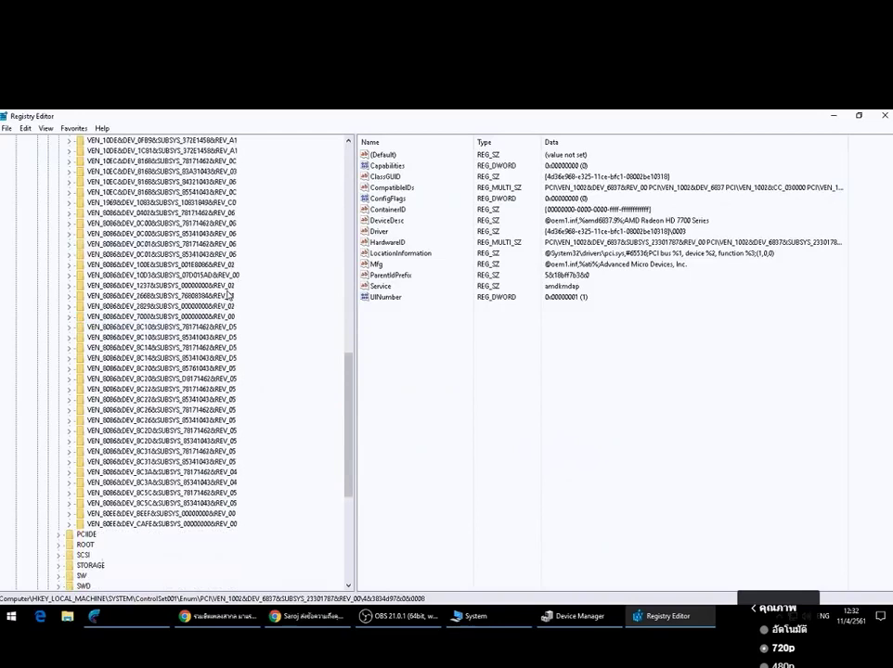
{"action": "scroll", "coordinate": [215, 350], "scroll_direction": "up", "scroll_amount": 6}
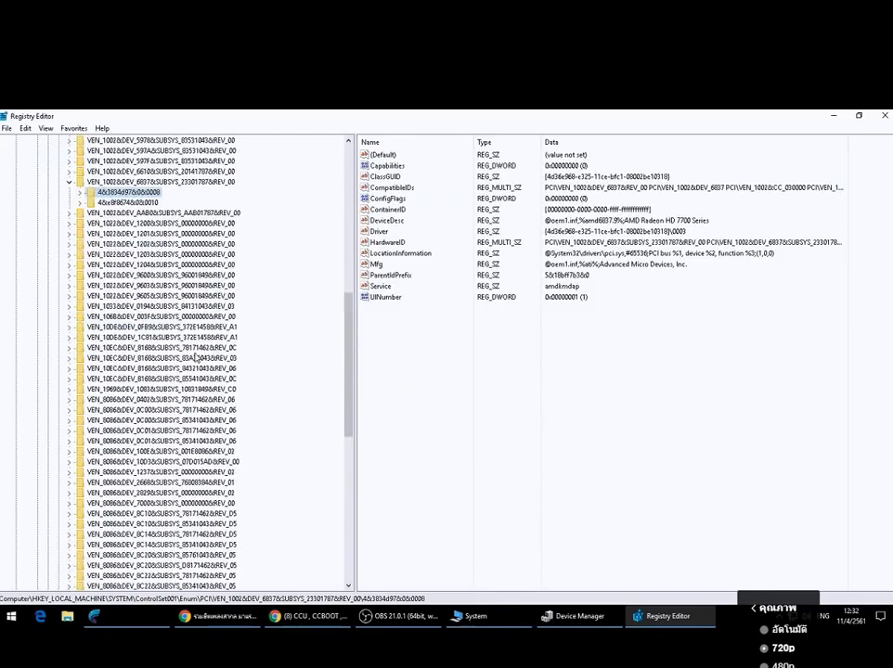
{"action": "left_click", "coordinate": [198, 338]}
{"action": "left_click", "coordinate": [69, 338]}
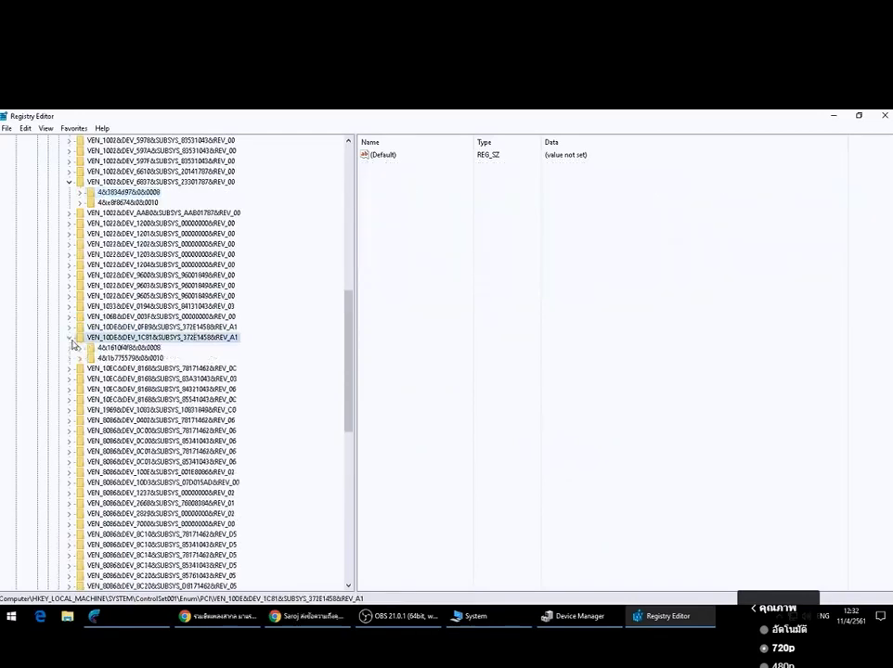
{"action": "left_click", "coordinate": [148, 348]}
{"action": "left_click", "coordinate": [390, 220]}
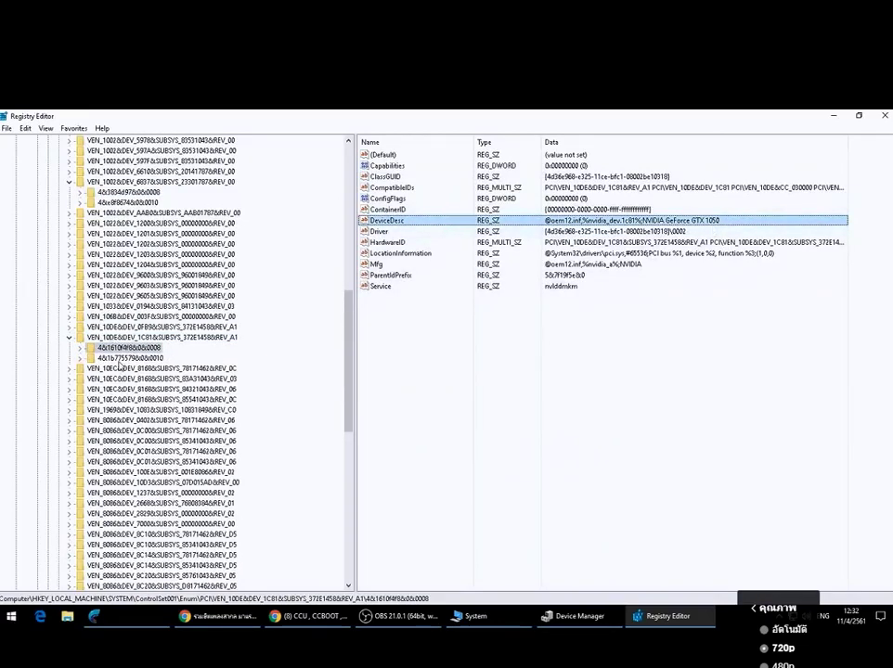
Check the ConfigFlags value data in the 4&1b775579&0&0010 key of the NVIDIA device and accept it.
{"action": "left_click", "coordinate": [128, 358]}
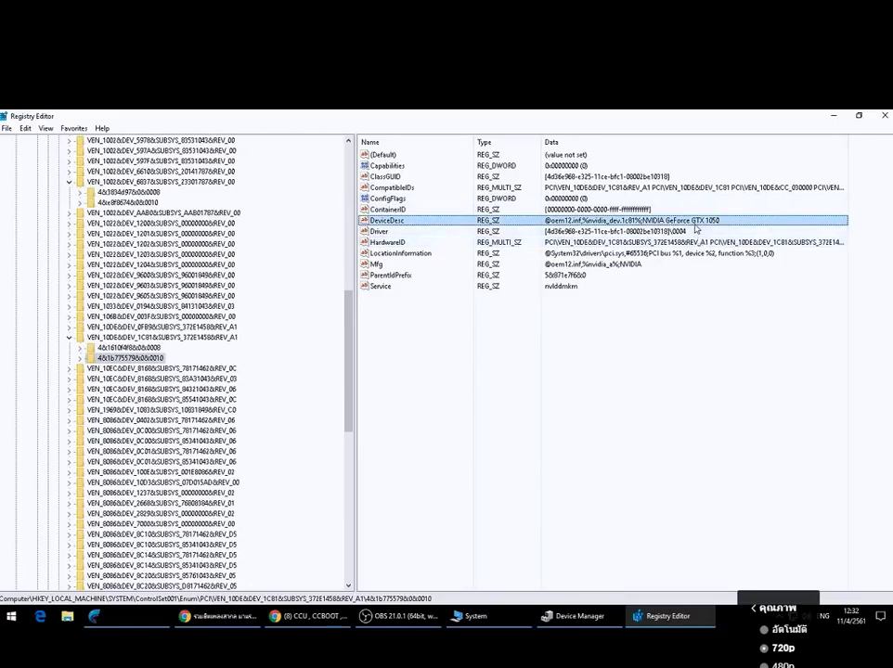
{"action": "double_click", "coordinate": [394, 199]}
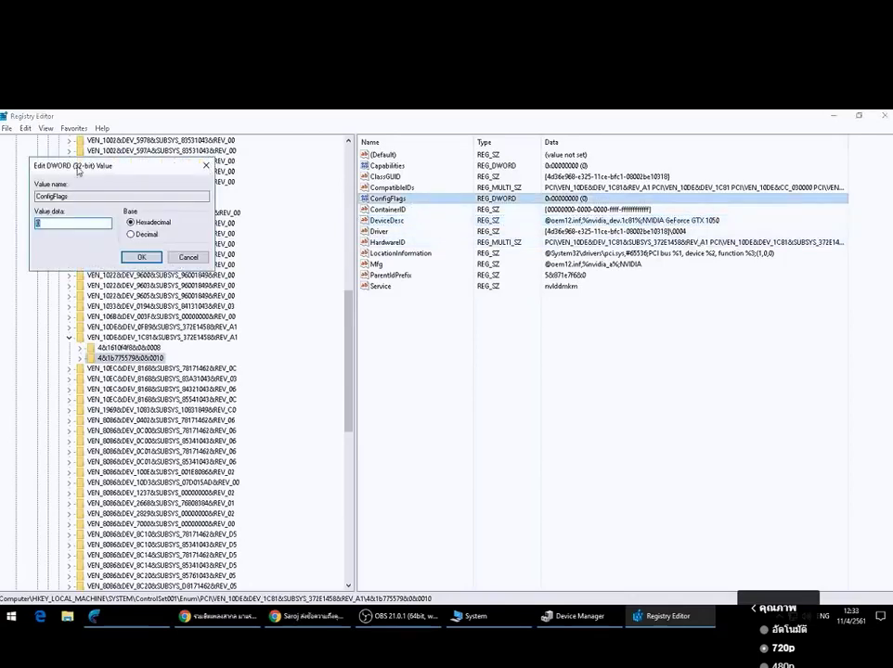
{"action": "left_click_drag", "start_coordinate": [81, 168], "coordinate": [604, 313]}
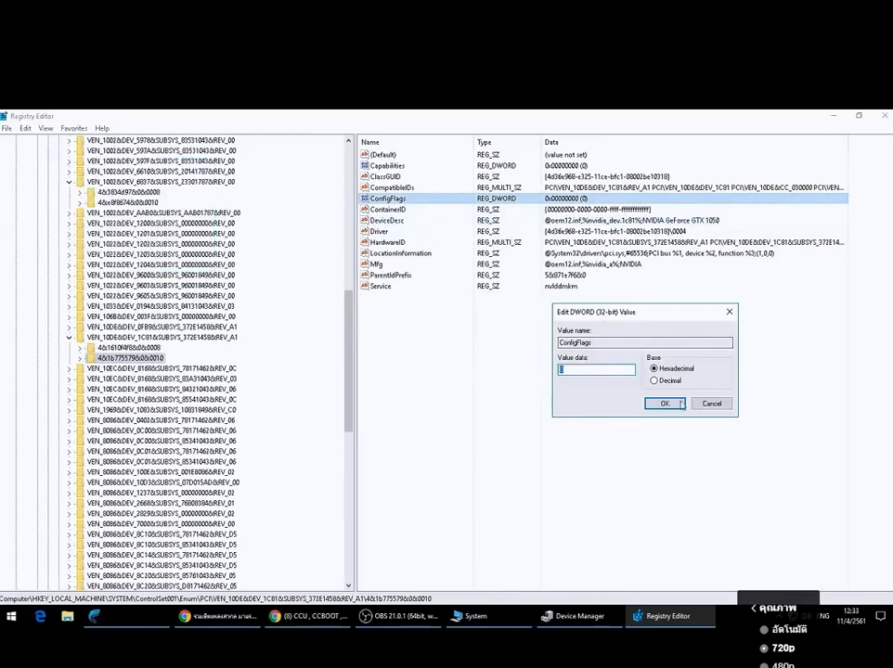
{"action": "left_click", "coordinate": [680, 404]}
Check the ConfigFlags value data in the NVIDIA device's 4&1610f4f8&0&0008 key and accept it.
{"action": "left_click", "coordinate": [121, 349]}
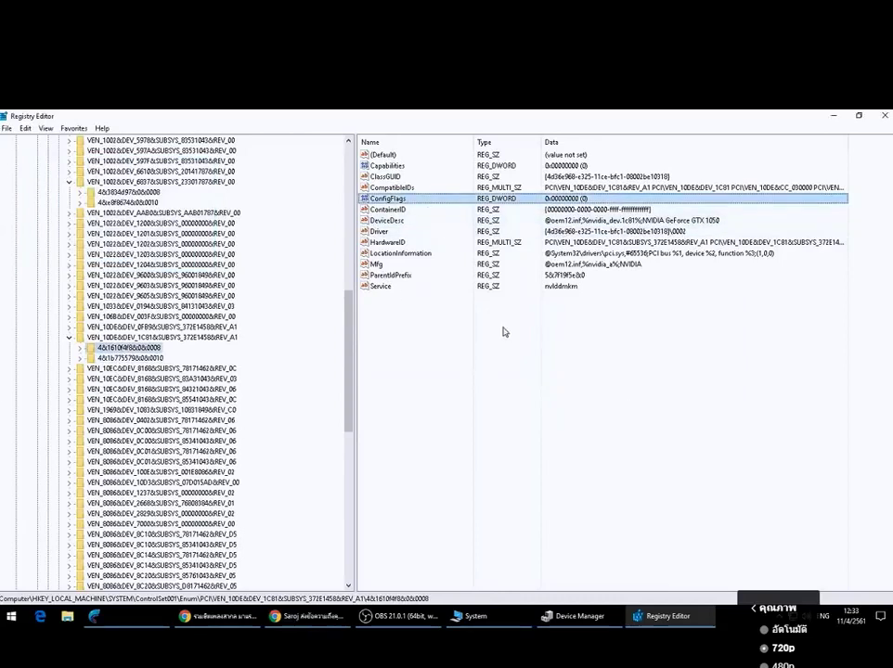
{"action": "double_click", "coordinate": [408, 201]}
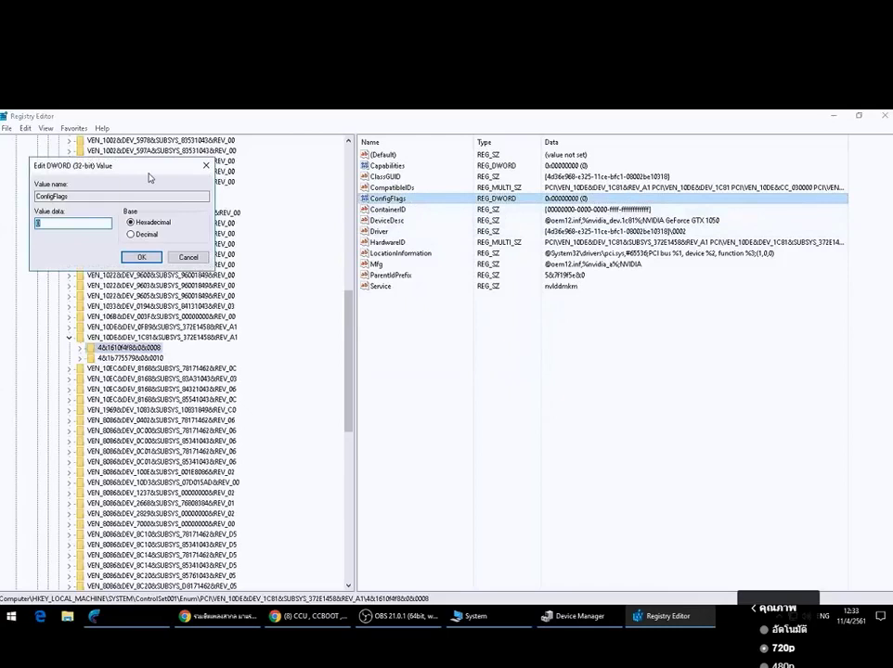
{"action": "left_click_drag", "start_coordinate": [147, 167], "coordinate": [488, 303]}
{"action": "left_click", "coordinate": [529, 388]}
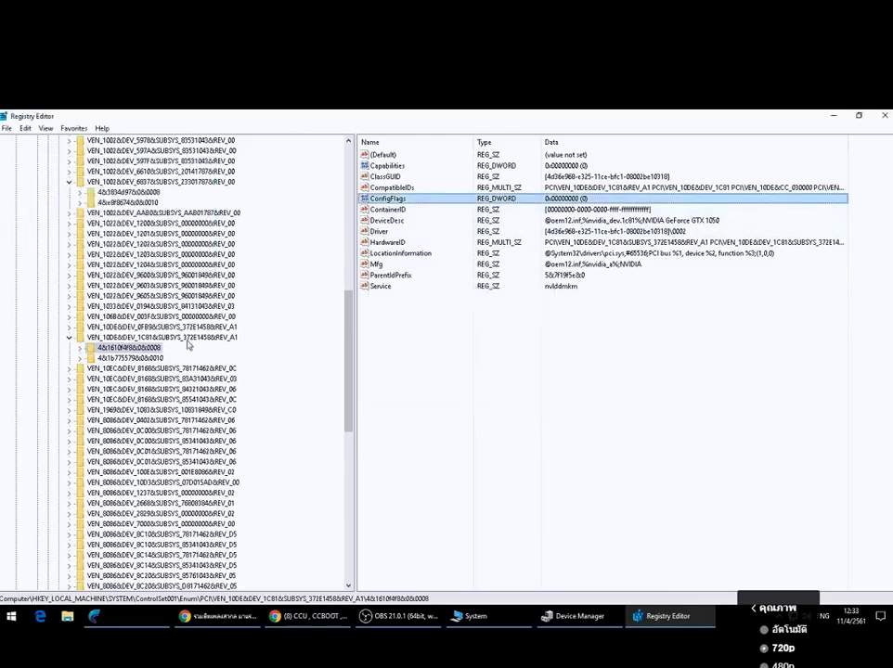
Collapse the PCI, Enum, ControlSet001, SYSTEM and HKEY_LOCAL_MACHINE branches of the registry tree.
{"action": "scroll", "coordinate": [148, 257], "scroll_direction": "up", "scroll_amount": 2}
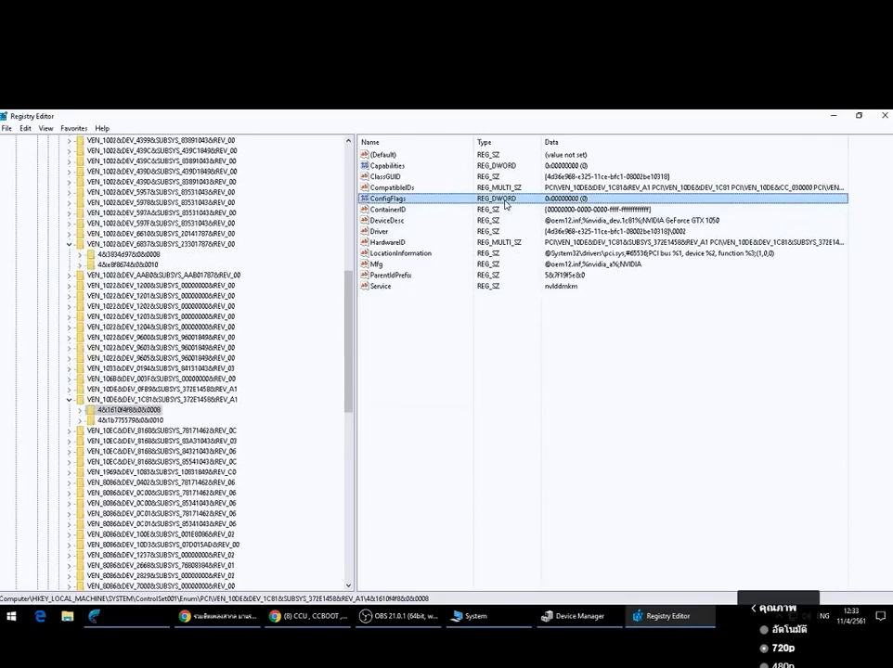
{"action": "scroll", "coordinate": [334, 208], "scroll_direction": "up", "scroll_amount": 10}
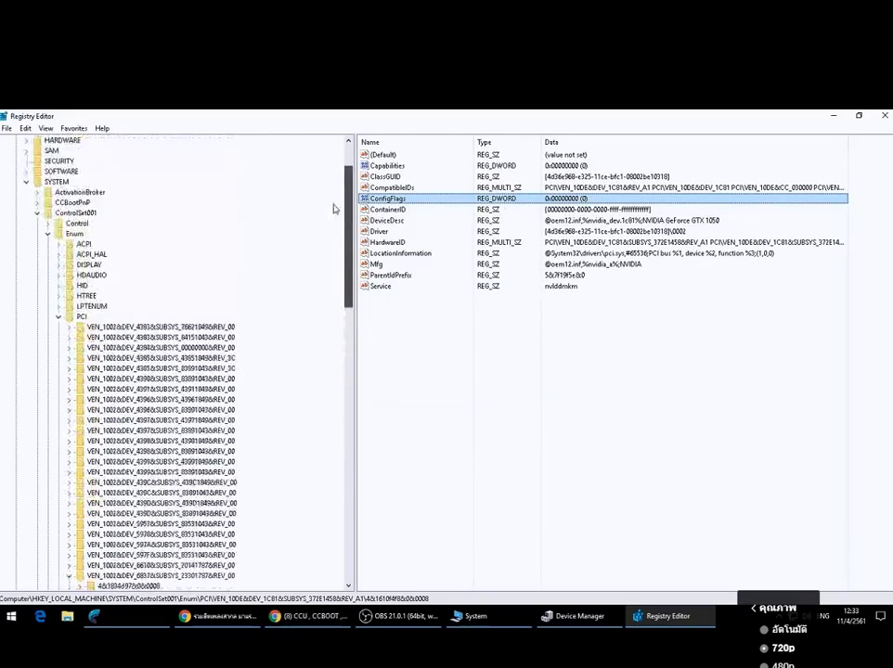
{"action": "scroll", "coordinate": [334, 204], "scroll_direction": "up", "scroll_amount": 2}
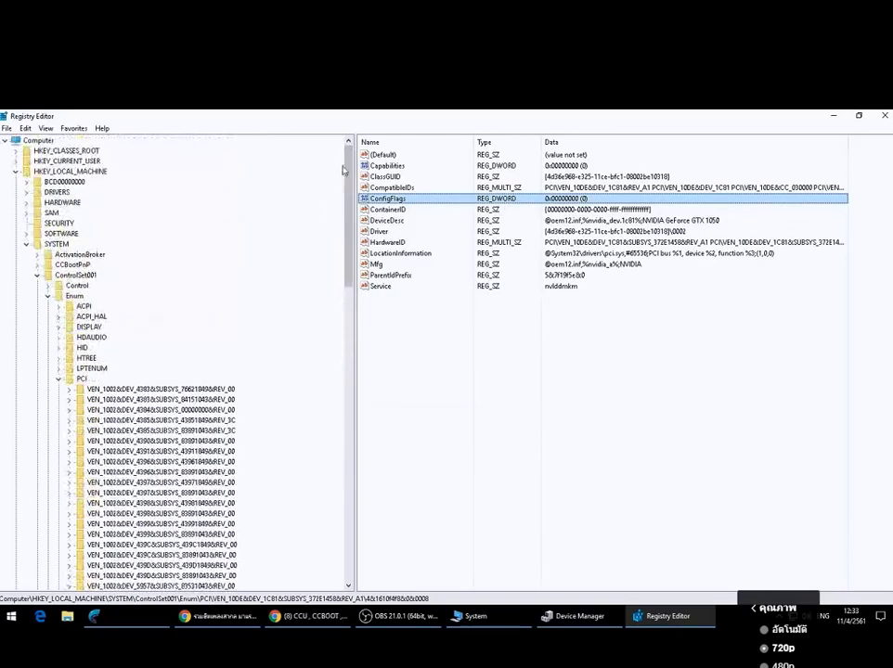
{"action": "left_click", "coordinate": [57, 380]}
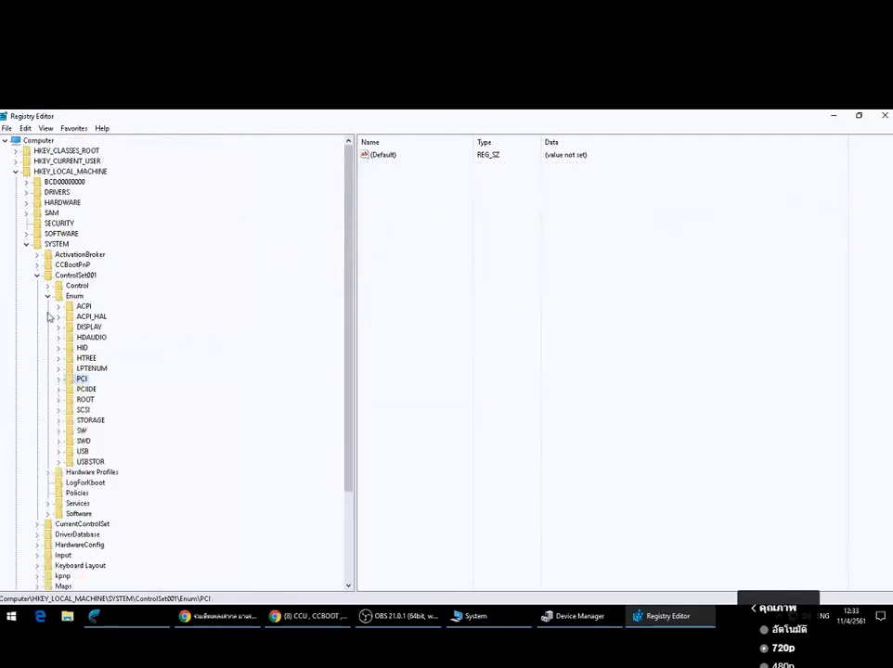
{"action": "left_click", "coordinate": [47, 295]}
{"action": "left_click", "coordinate": [37, 275]}
{"action": "left_click", "coordinate": [26, 243]}
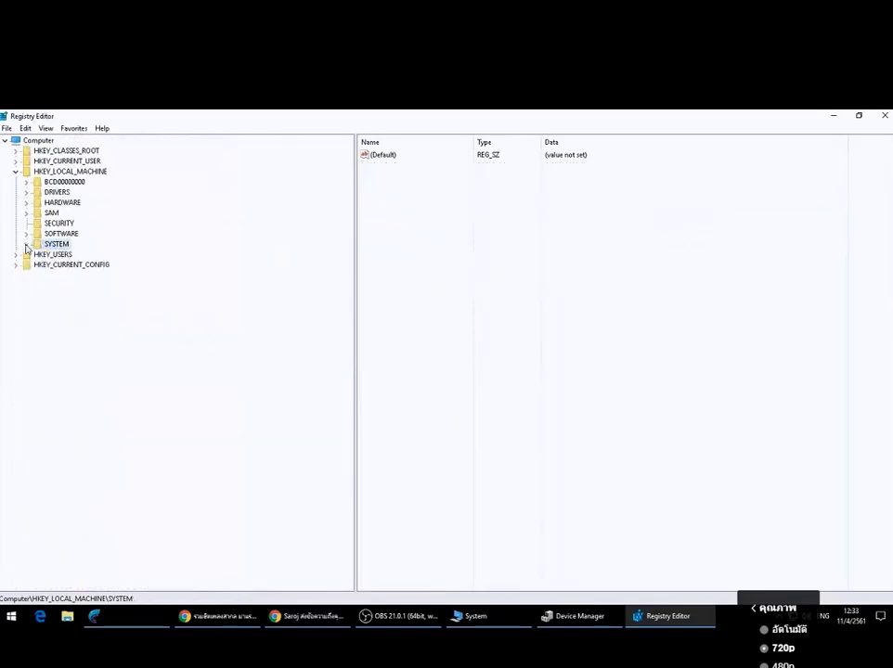
{"action": "left_click", "coordinate": [15, 172]}
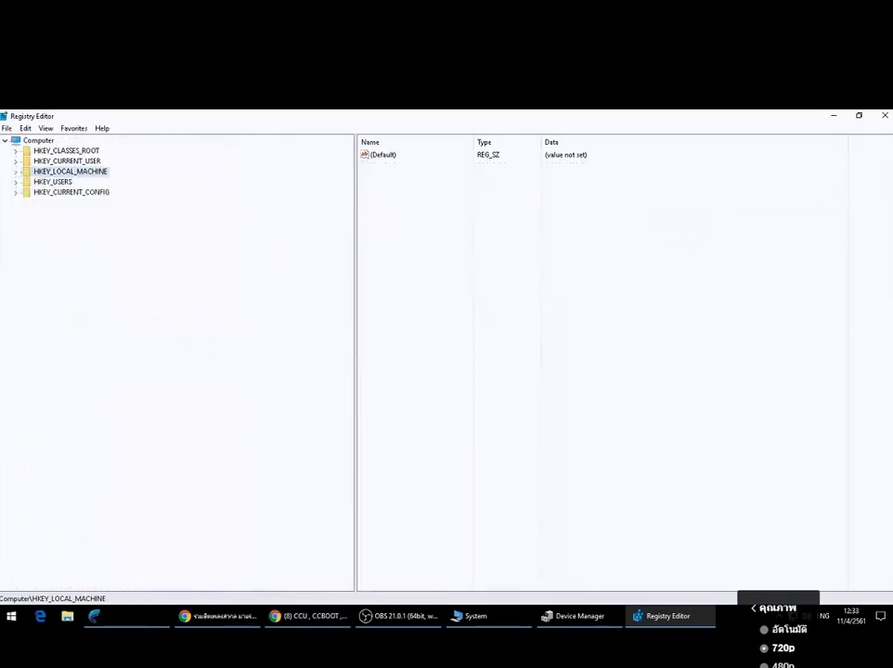
Switch to Device Manager, close the AMD Radeon HD 7700 Series properties and choose the Show hidden devices option.
{"action": "key", "text": "alt+Tab"}
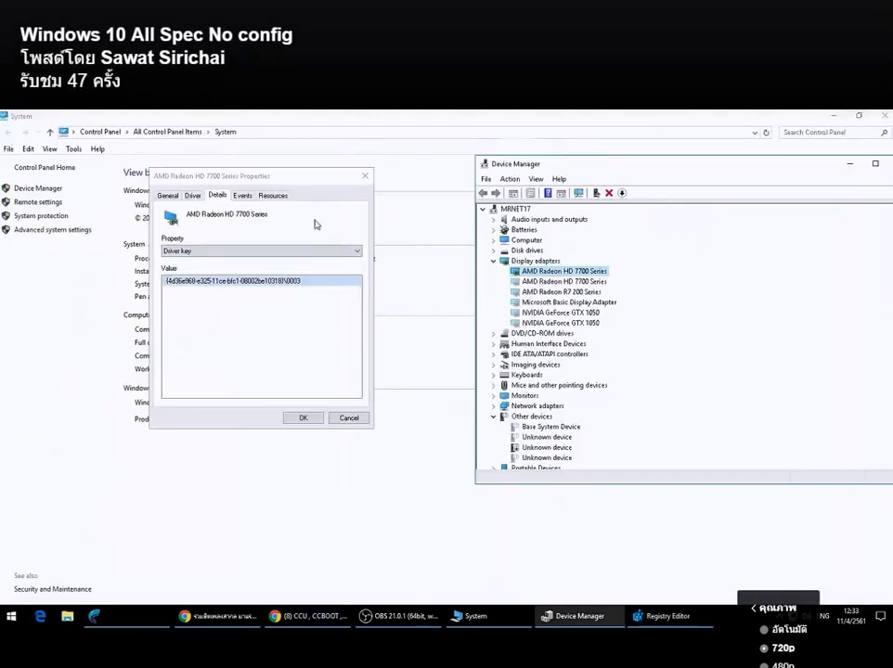
{"action": "left_click", "coordinate": [365, 175]}
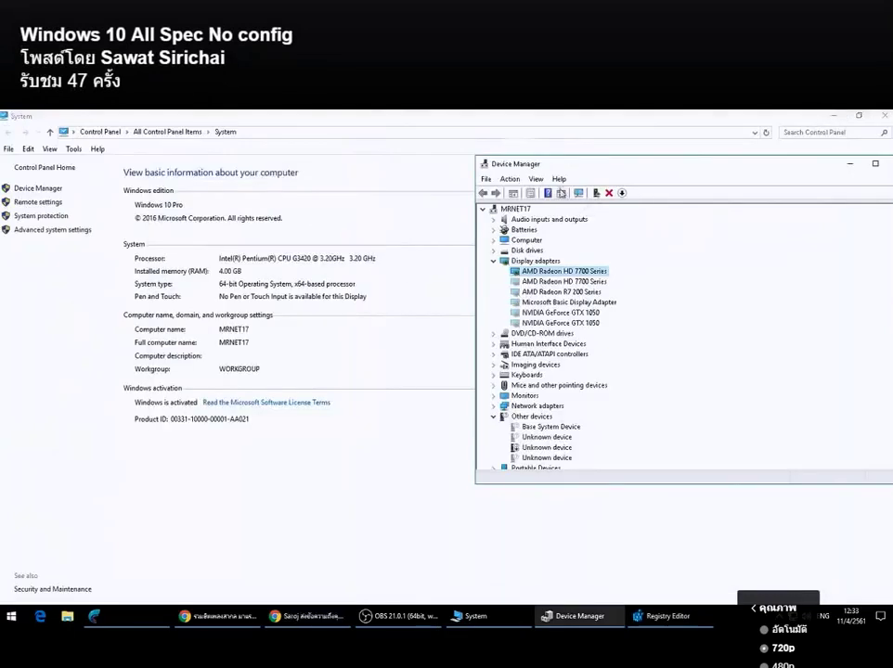
{"action": "left_click", "coordinate": [535, 179]}
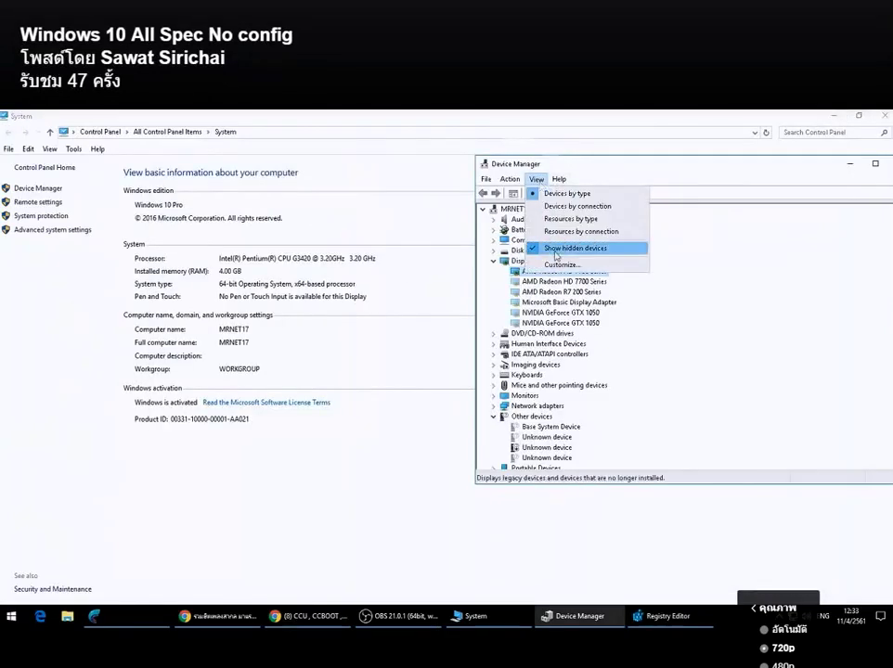
{"action": "left_click", "coordinate": [554, 251]}
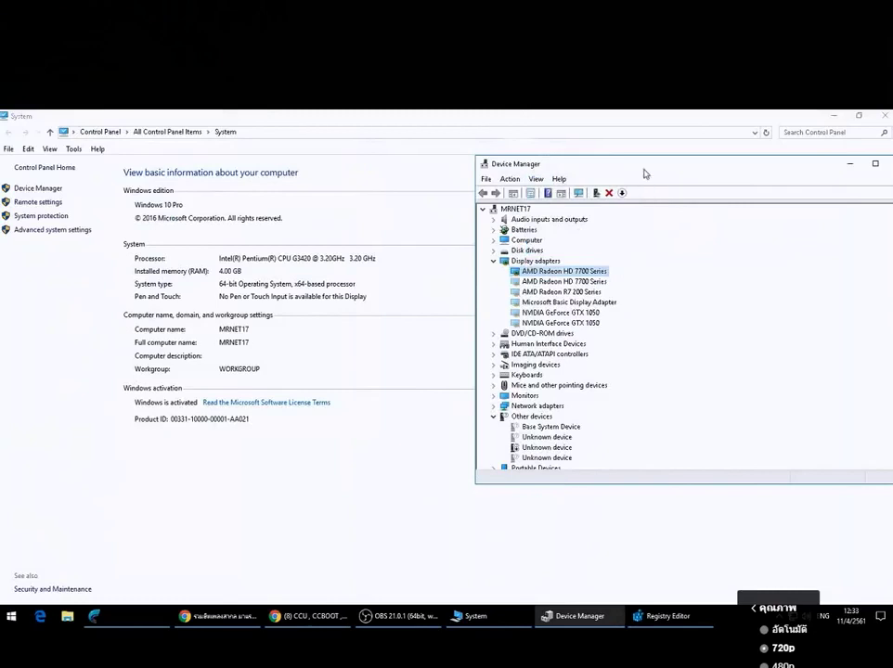
Examine the AMD, Microsoft and NVIDIA entries under Display adapters and minimize Device Manager.
{"action": "left_click_drag", "start_coordinate": [645, 170], "coordinate": [590, 214]}
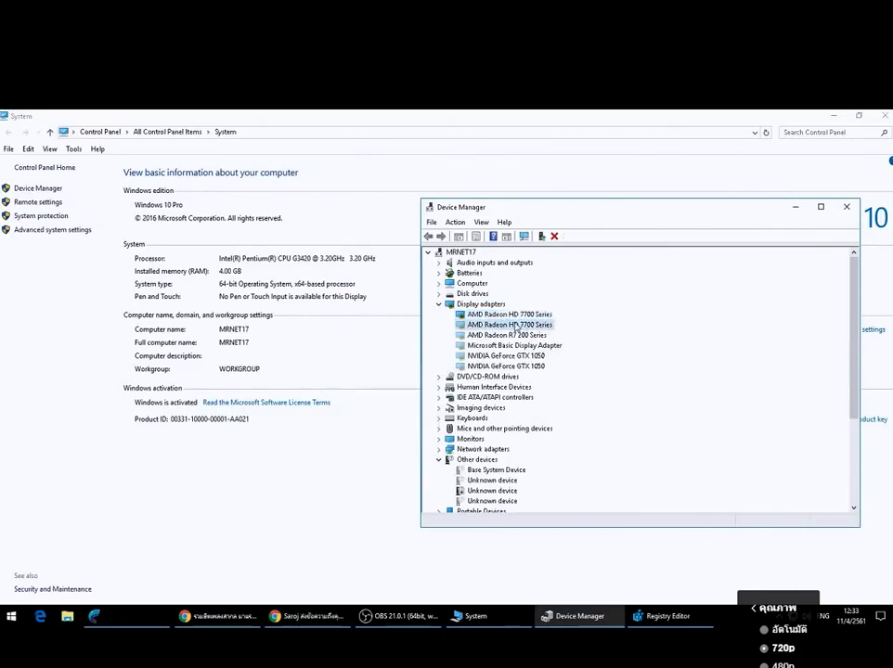
{"action": "left_click", "coordinate": [545, 326]}
{"action": "left_click", "coordinate": [545, 336]}
{"action": "left_click", "coordinate": [541, 346]}
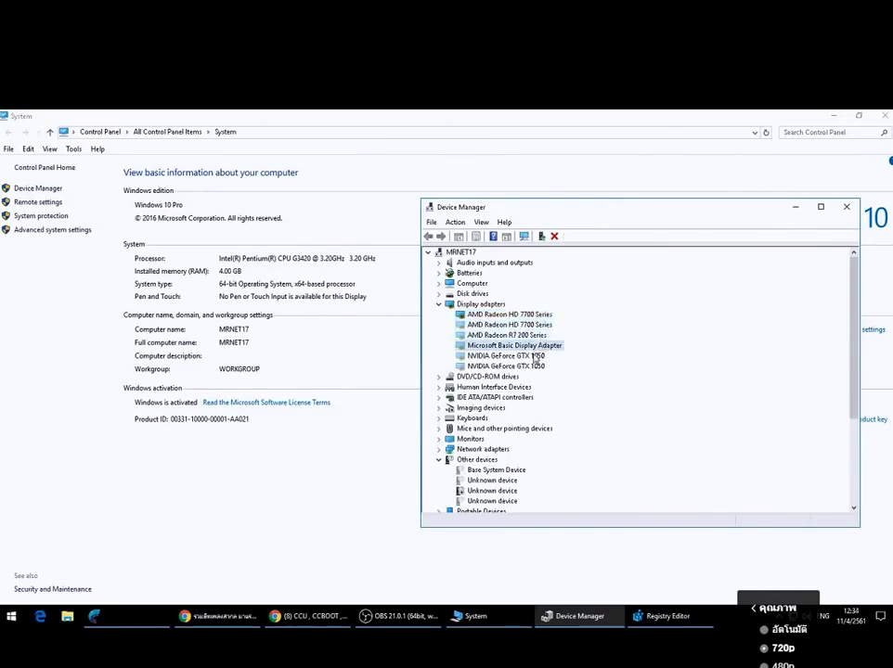
{"action": "left_click", "coordinate": [535, 357]}
{"action": "key", "text": "Up"}
{"action": "key", "text": "Up"}
{"action": "key", "text": "Up"}
{"action": "key", "text": "Up"}
{"action": "key", "text": "Up"}
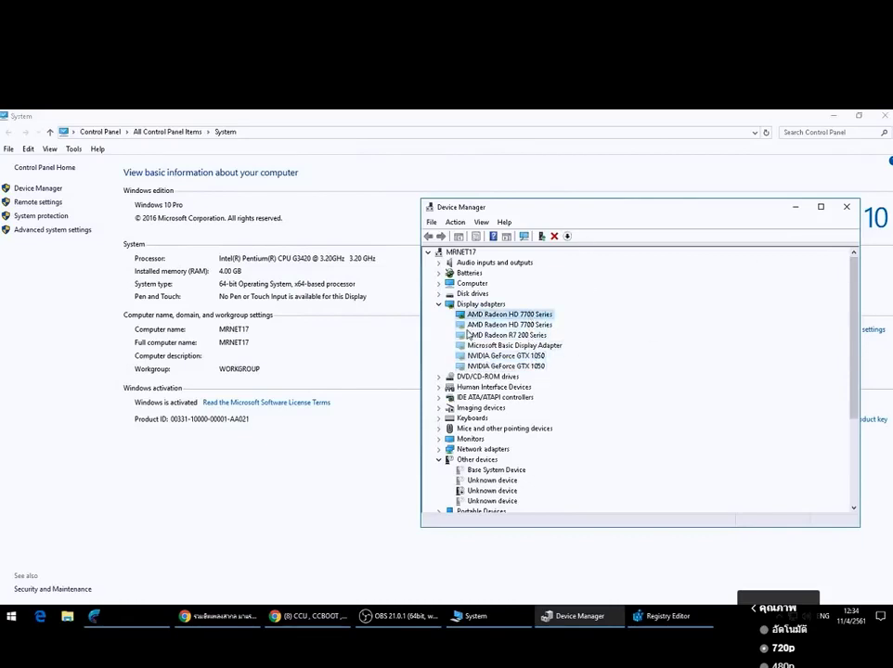
{"action": "left_click", "coordinate": [795, 206]}
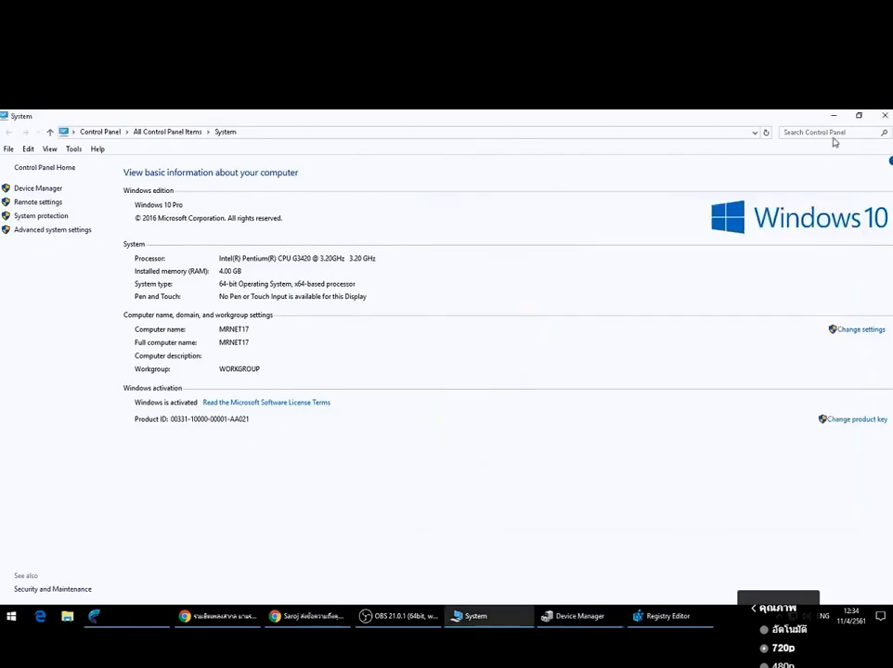
Minimize the System window and expand the Disk drives category in Device Manager.
{"action": "left_click", "coordinate": [834, 116]}
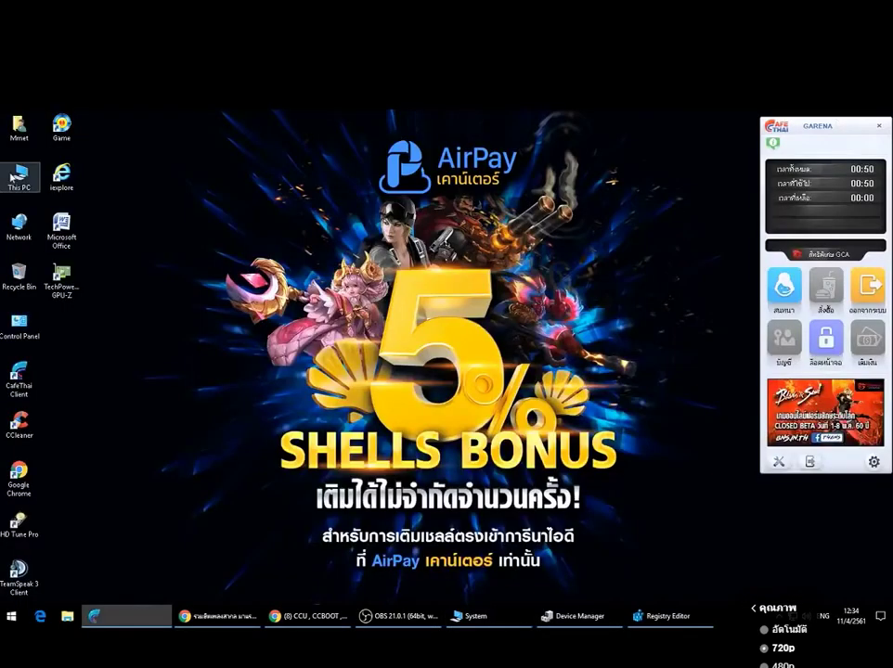
{"action": "right_click", "coordinate": [11, 174]}
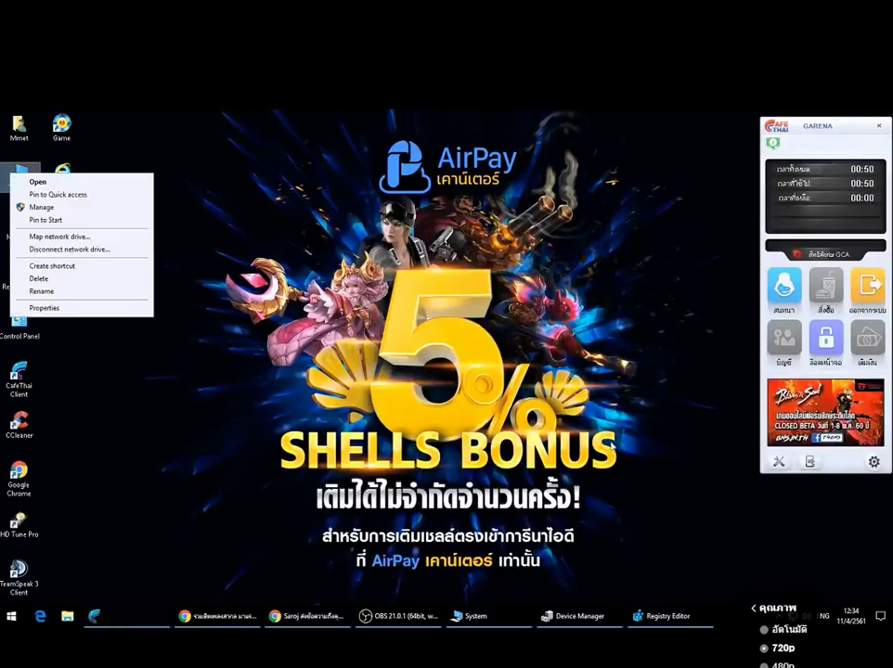
{"action": "left_click", "coordinate": [604, 617]}
{"action": "left_click", "coordinate": [439, 293]}
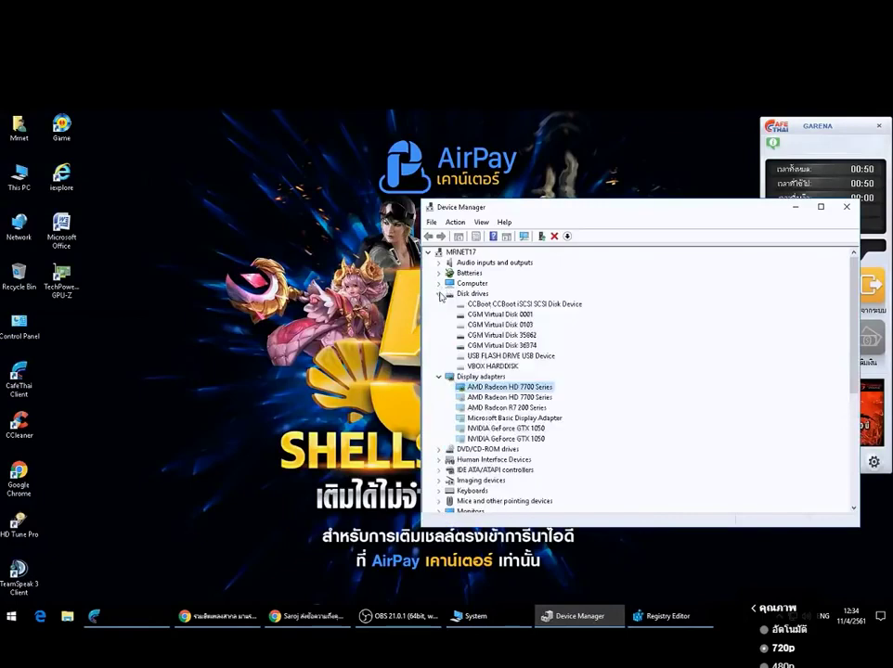
Examine the Disk drives entries, from the CCBoot iSCSI disk through the CGM virtual disks to VBOX HARDDISK.
{"action": "left_click", "coordinate": [569, 304]}
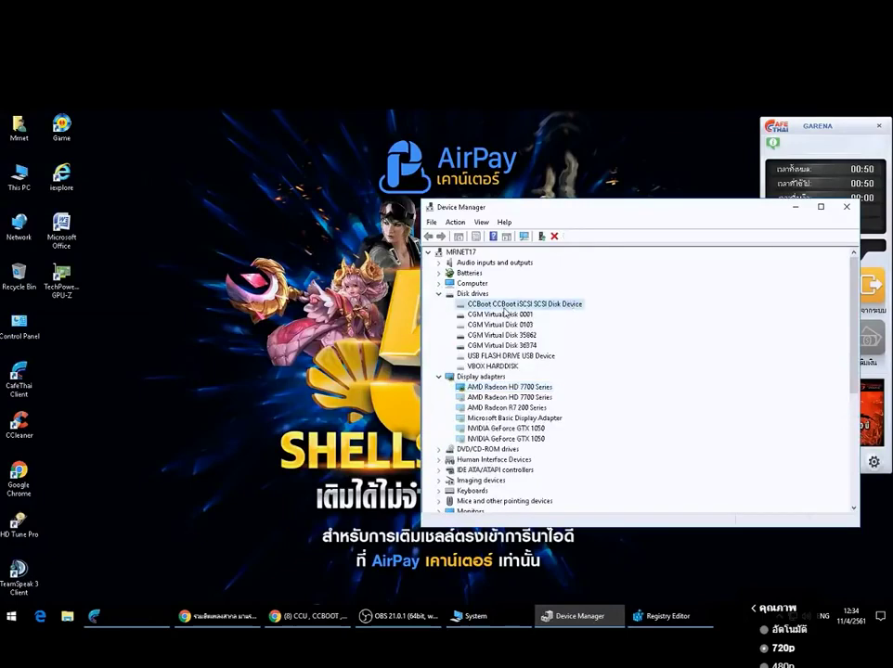
{"action": "key", "text": "Down"}
{"action": "key", "text": "Down"}
{"action": "key", "text": "Down"}
{"action": "key", "text": "Down"}
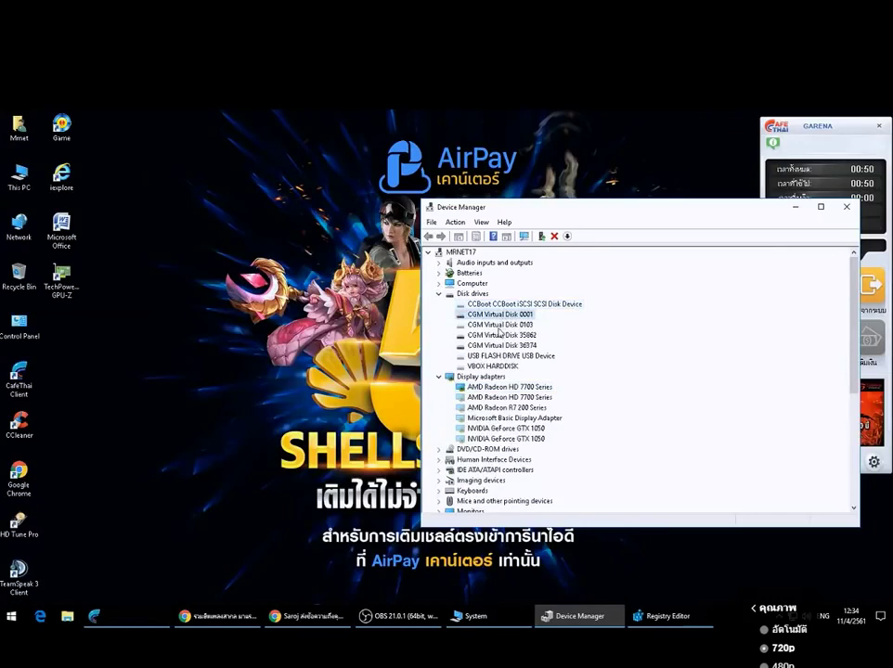
{"action": "key", "text": "Down"}
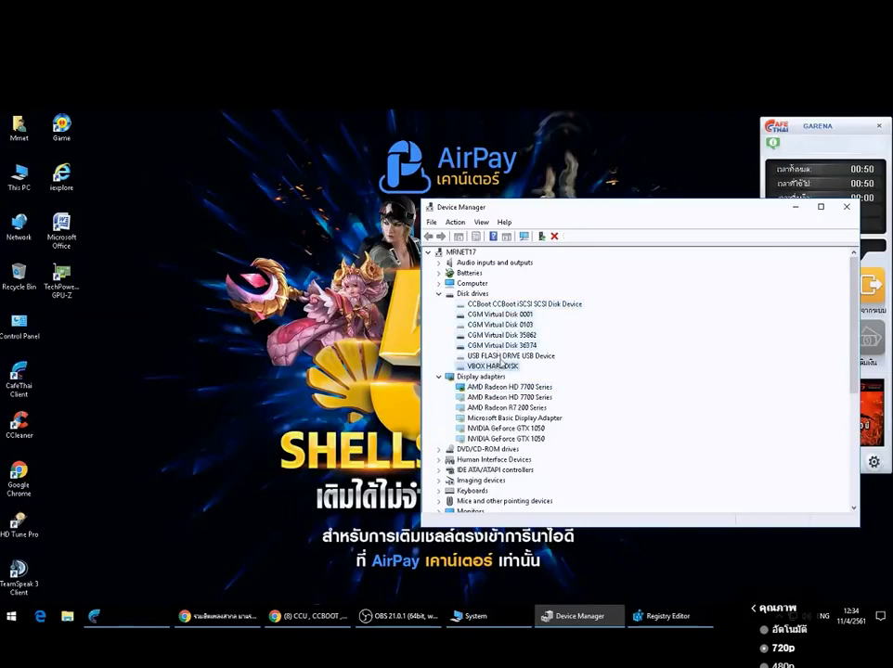
{"action": "key", "text": "Up"}
{"action": "key", "text": "Up"}
{"action": "key", "text": "Up"}
{"action": "key", "text": "Up"}
{"action": "key", "text": "Up"}
{"action": "key", "text": "Up"}
{"action": "key", "text": "Down"}
{"action": "key", "text": "Down"}
{"action": "key", "text": "Down"}
{"action": "key", "text": "Down"}
{"action": "key", "text": "Down"}
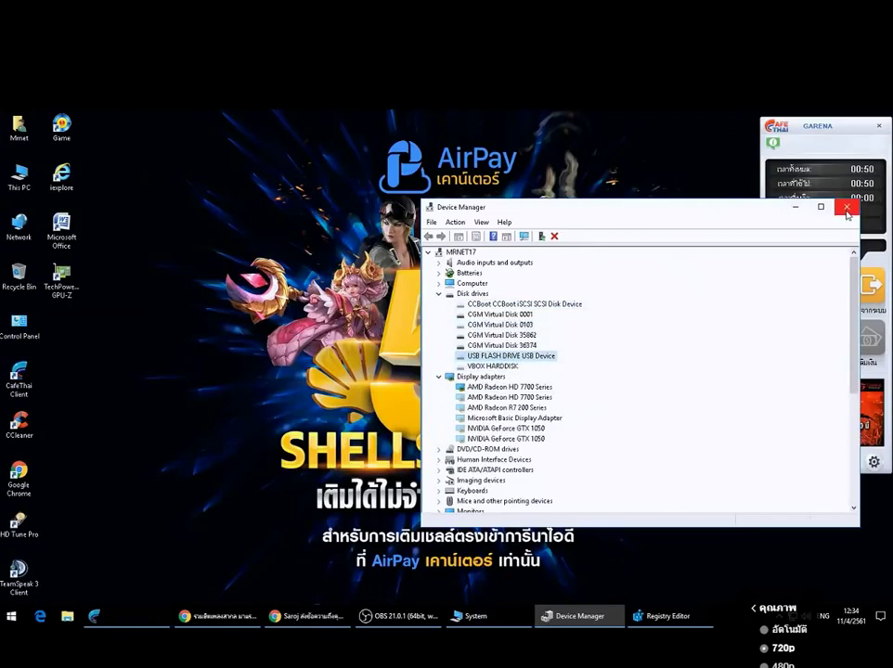
Move the Device Manager window away from the Garena client and refresh the desktop.
{"action": "left_click_drag", "start_coordinate": [510, 162], "coordinate": [535, 160]}
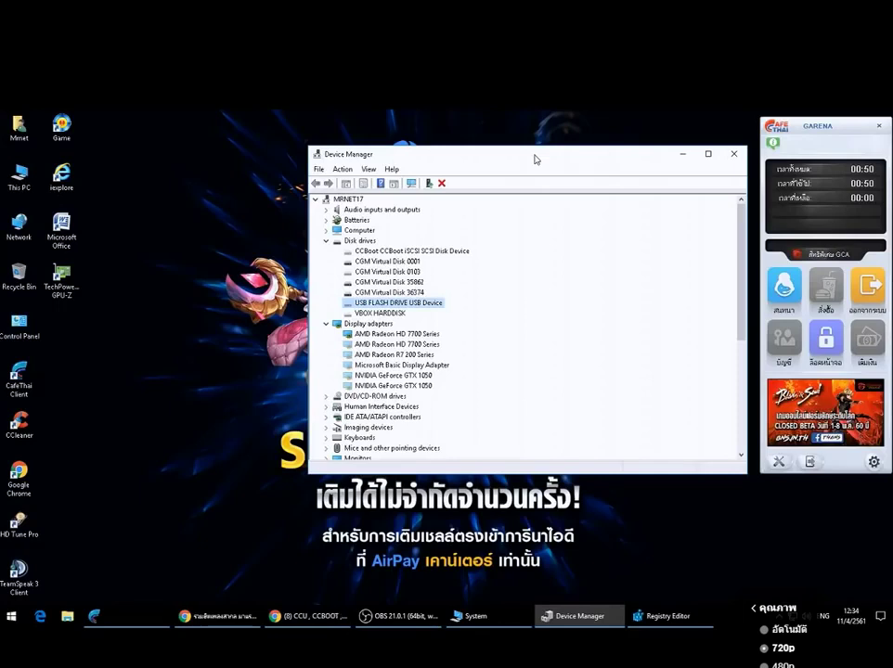
{"action": "right_click", "coordinate": [228, 209]}
{"action": "left_click", "coordinate": [256, 258]}
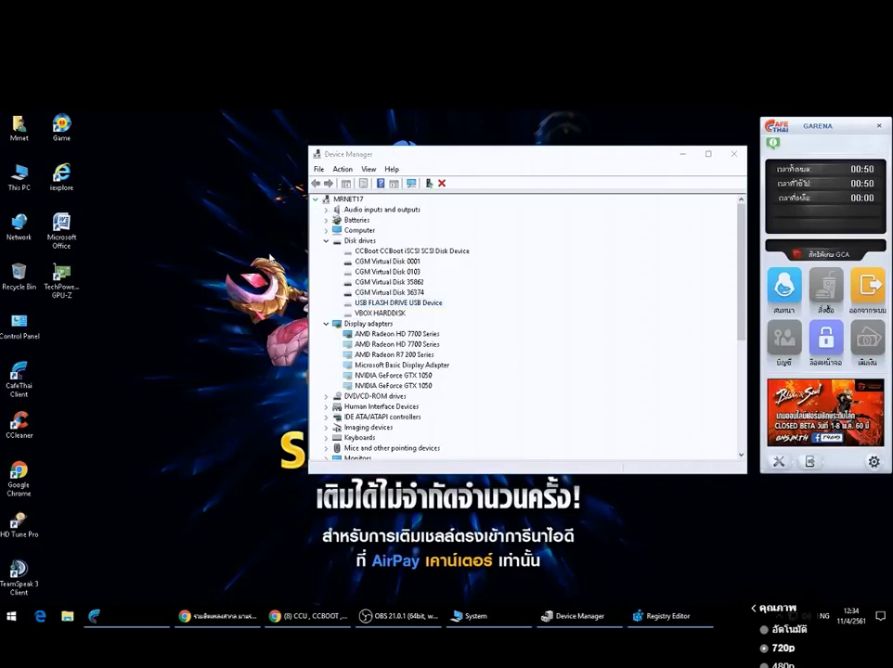
{"action": "right_click", "coordinate": [220, 317]}
{"action": "left_click", "coordinate": [234, 360]}
Review the general, driver and details information of the first AMD Radeon HD 7700 Series adapter and close its properties.
{"action": "right_click", "coordinate": [386, 334]}
{"action": "left_click", "coordinate": [405, 399]}
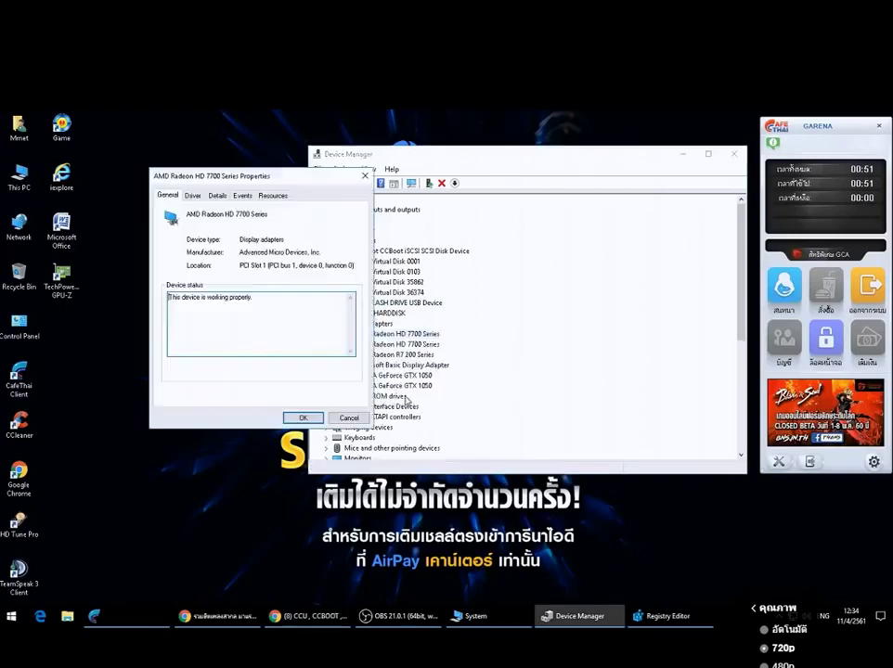
{"action": "left_click_drag", "start_coordinate": [242, 175], "coordinate": [522, 211]}
{"action": "left_click", "coordinate": [475, 231]}
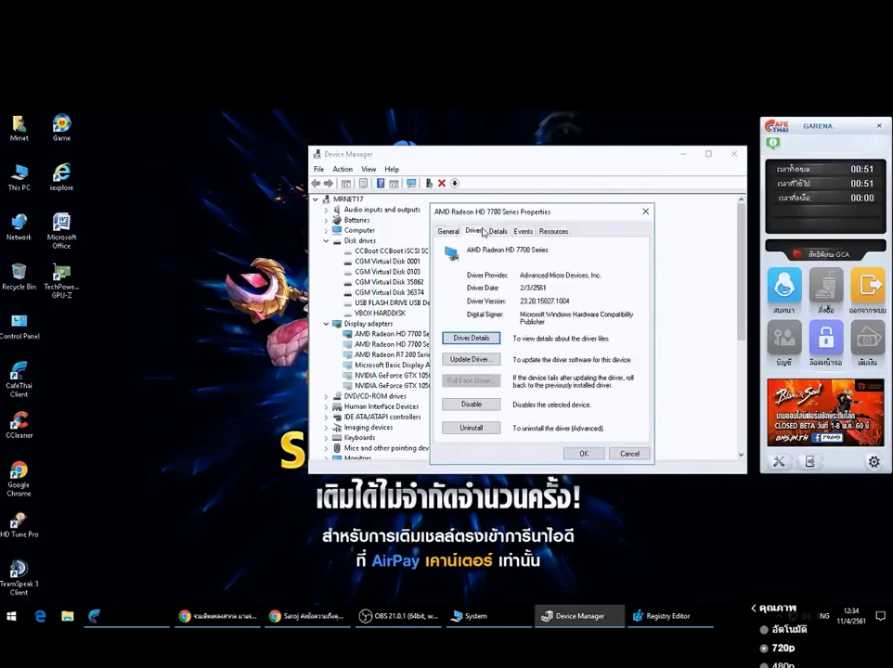
{"action": "left_click", "coordinate": [494, 231]}
{"action": "left_click", "coordinate": [474, 231]}
{"action": "left_click", "coordinate": [497, 232]}
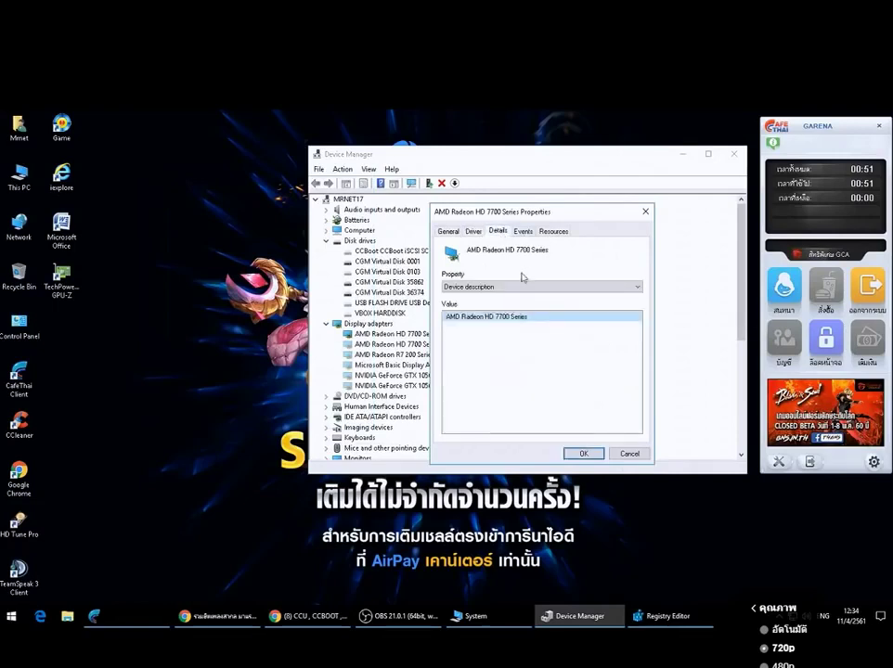
{"action": "left_click", "coordinate": [473, 231]}
{"action": "left_click", "coordinate": [452, 233]}
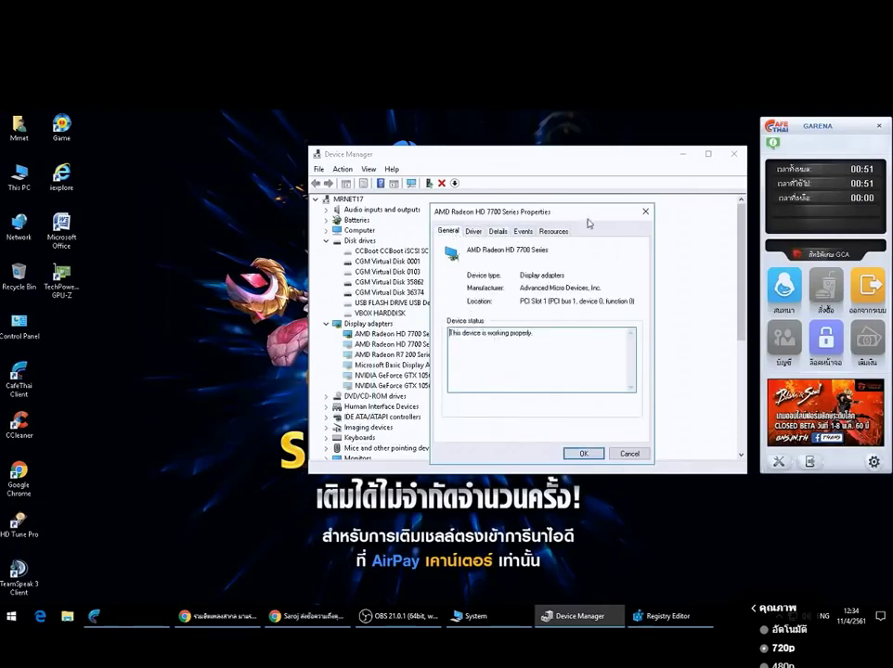
{"action": "left_click", "coordinate": [645, 212]}
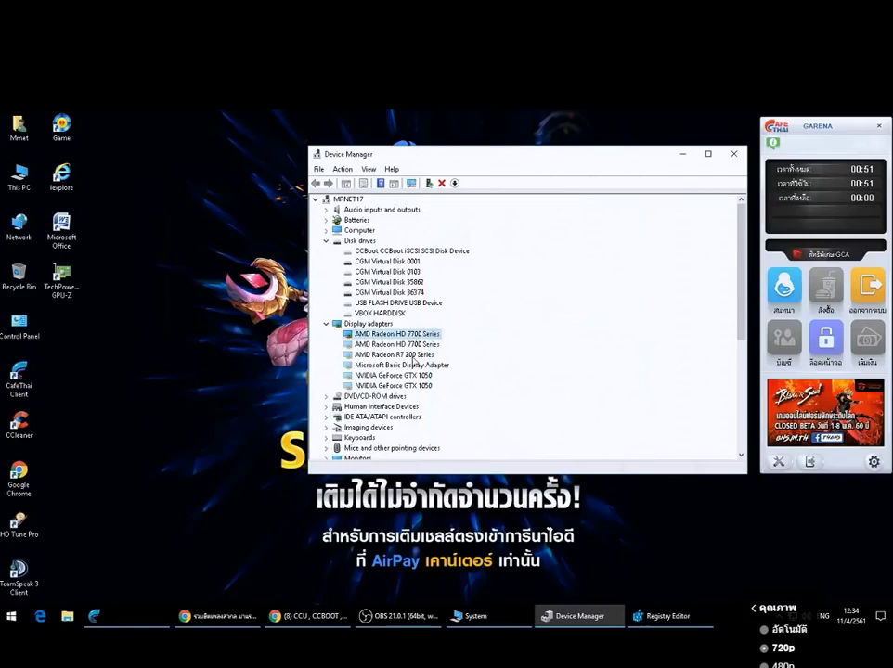
Open the second AMD Radeon HD 7700 Series adapter's properties and read its device status message.
{"action": "left_click", "coordinate": [380, 344]}
{"action": "right_click", "coordinate": [373, 345]}
{"action": "left_click", "coordinate": [434, 402]}
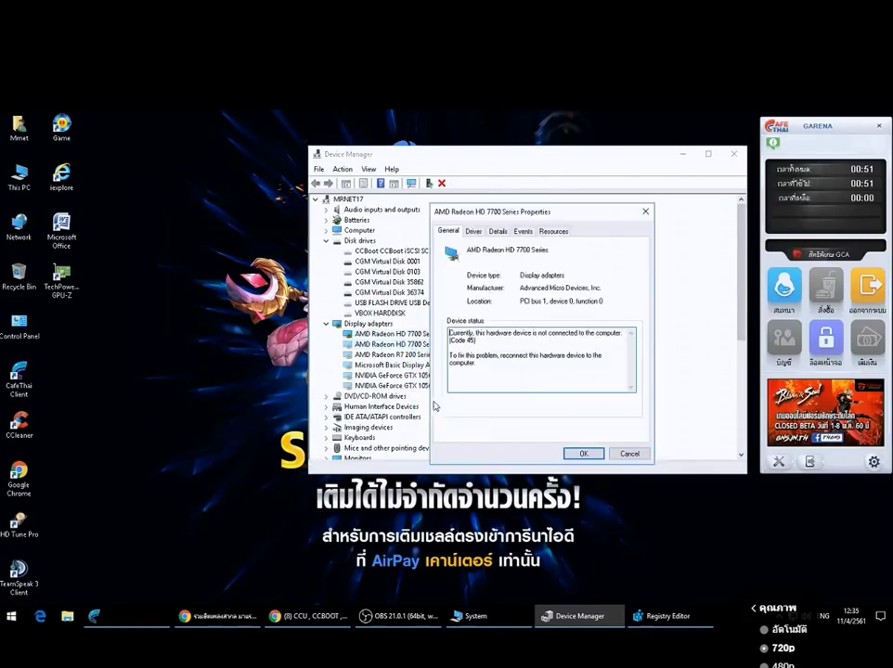
{"action": "left_click_drag", "start_coordinate": [492, 362], "coordinate": [449, 331]}
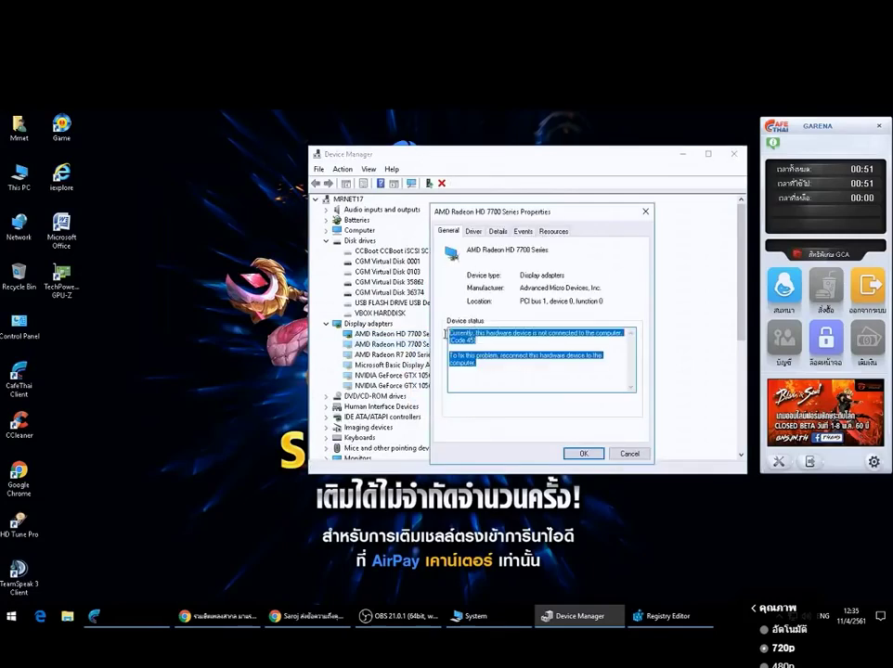
{"action": "left_click", "coordinate": [486, 346]}
{"action": "left_click_drag", "start_coordinate": [486, 364], "coordinate": [451, 332]}
{"action": "left_click", "coordinate": [489, 344]}
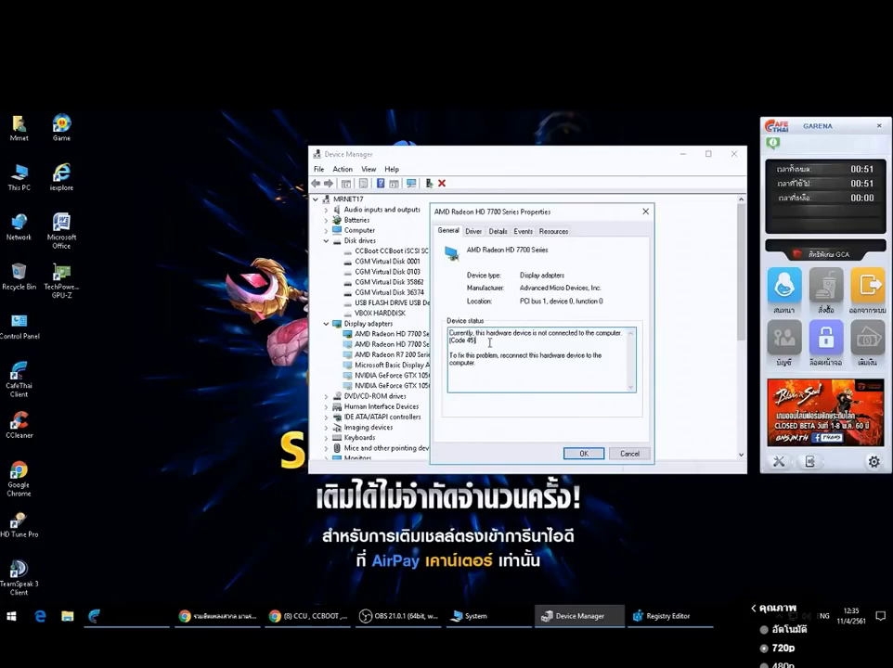
{"action": "left_click_drag", "start_coordinate": [483, 339], "coordinate": [396, 311]}
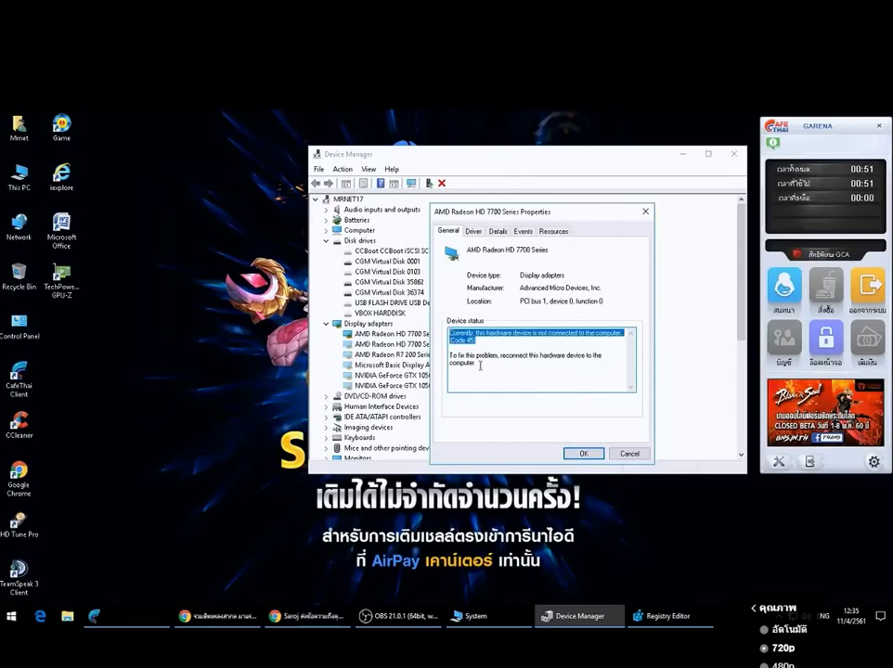
{"action": "left_click_drag", "start_coordinate": [479, 365], "coordinate": [443, 323]}
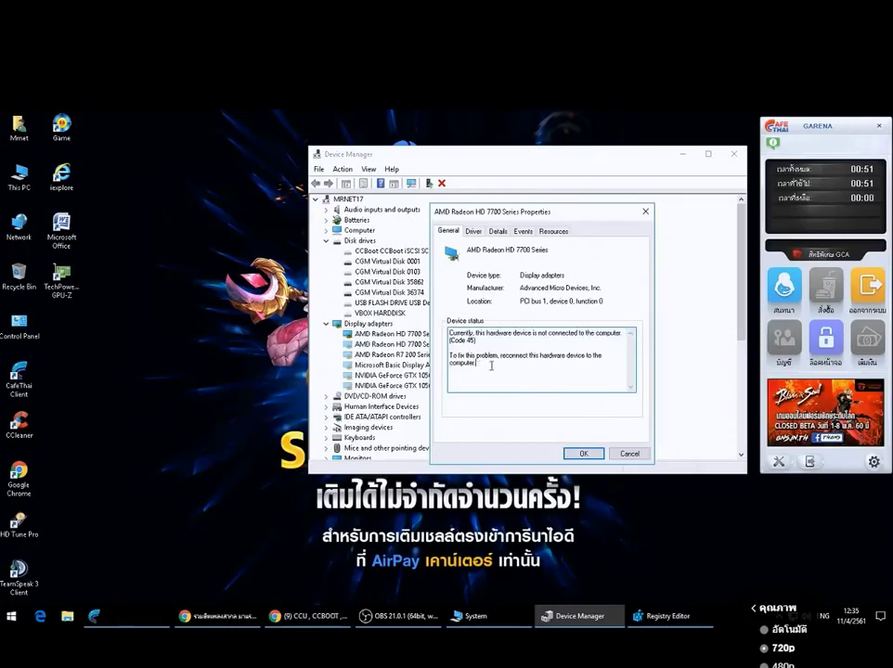
{"action": "left_click_drag", "start_coordinate": [490, 364], "coordinate": [448, 330]}
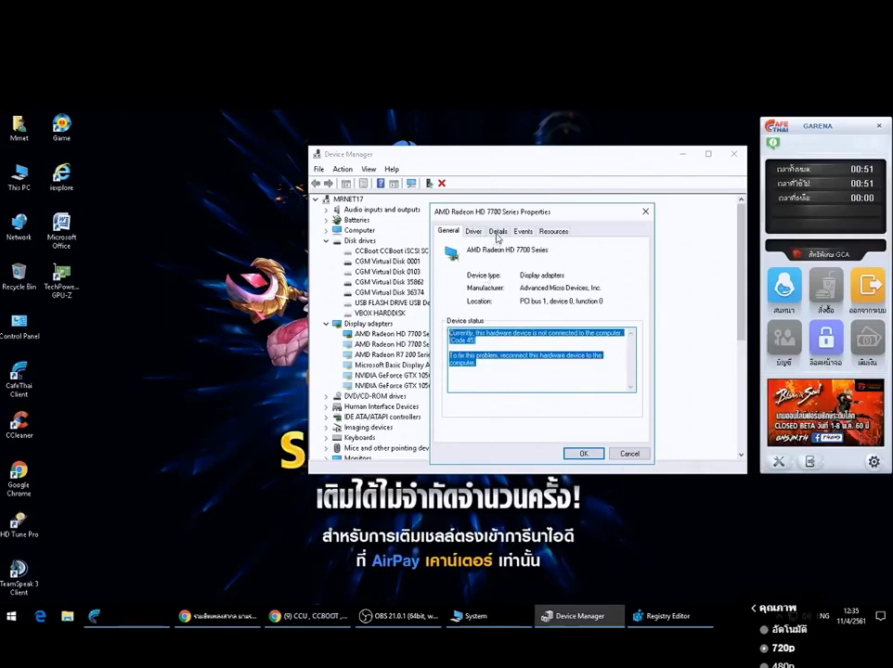
{"action": "left_click", "coordinate": [495, 330]}
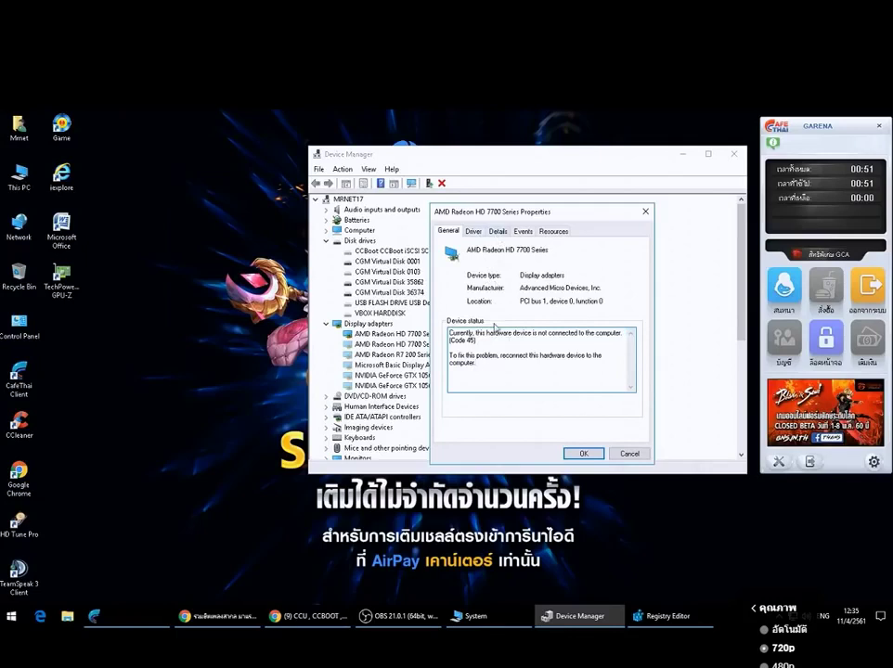
{"action": "left_click_drag", "start_coordinate": [489, 362], "coordinate": [450, 332]}
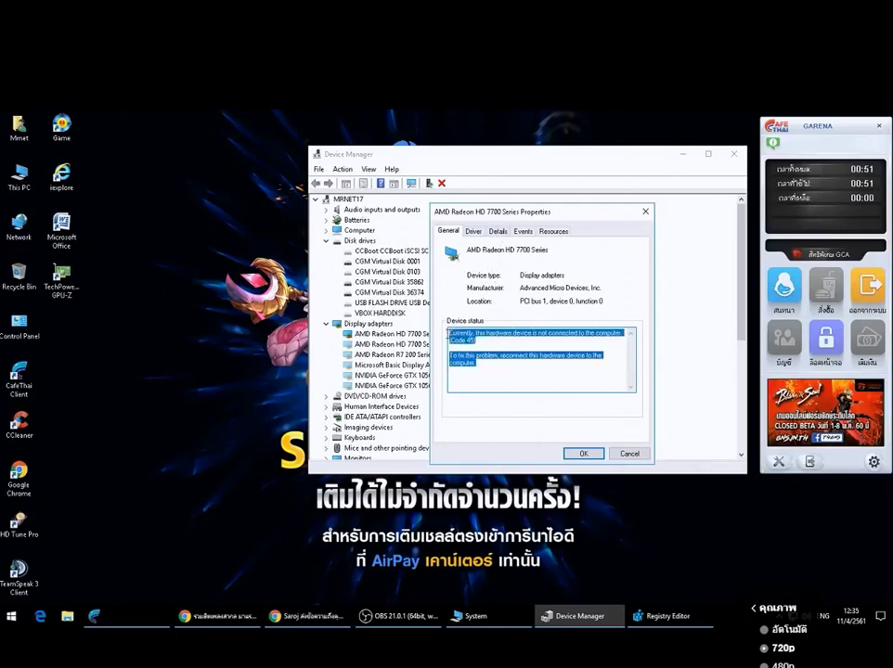
{"action": "left_click", "coordinate": [500, 364]}
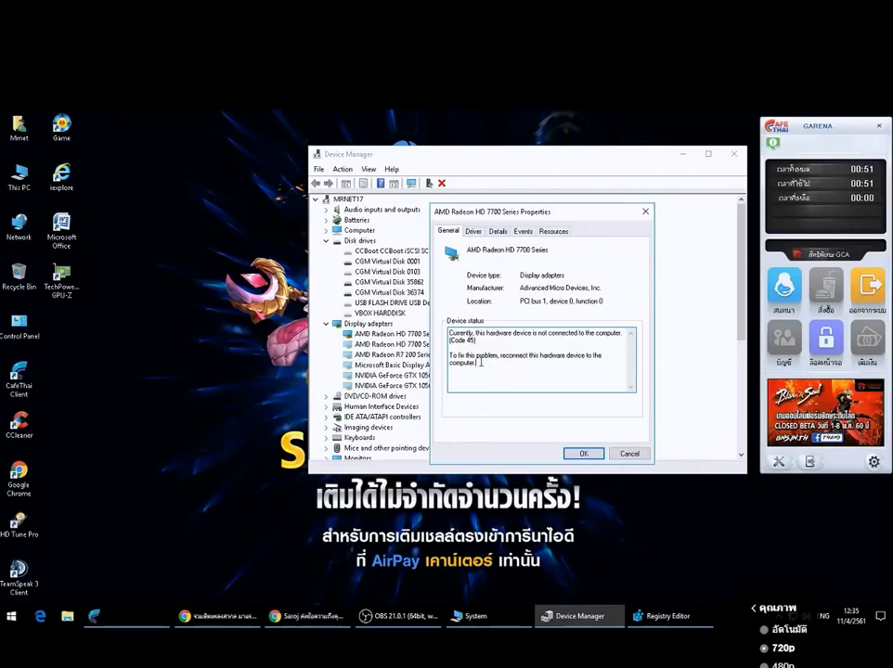
{"action": "left_click_drag", "start_coordinate": [480, 362], "coordinate": [448, 331]}
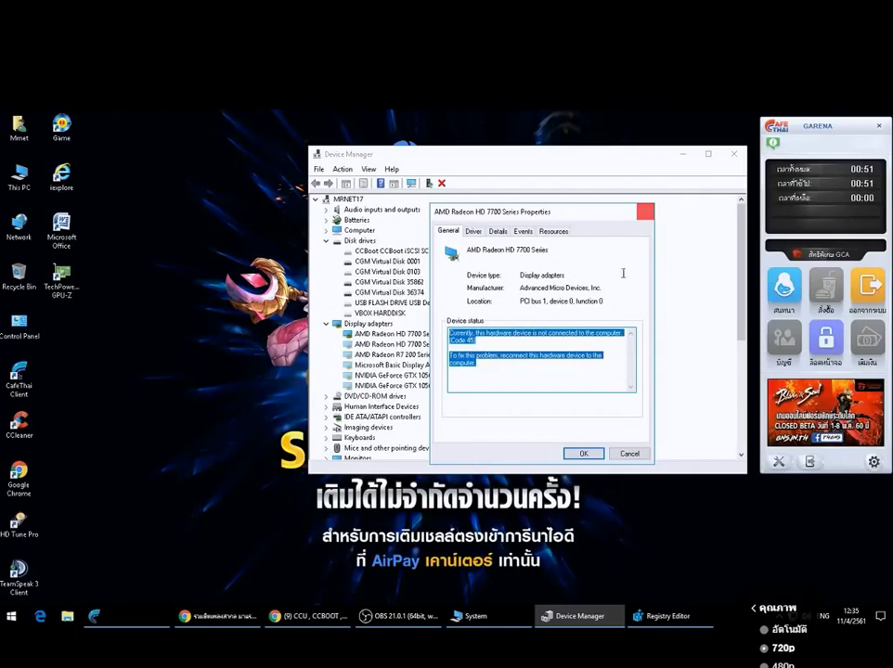
{"action": "left_click", "coordinate": [503, 369]}
{"action": "left_click_drag", "start_coordinate": [503, 369], "coordinate": [441, 336]}
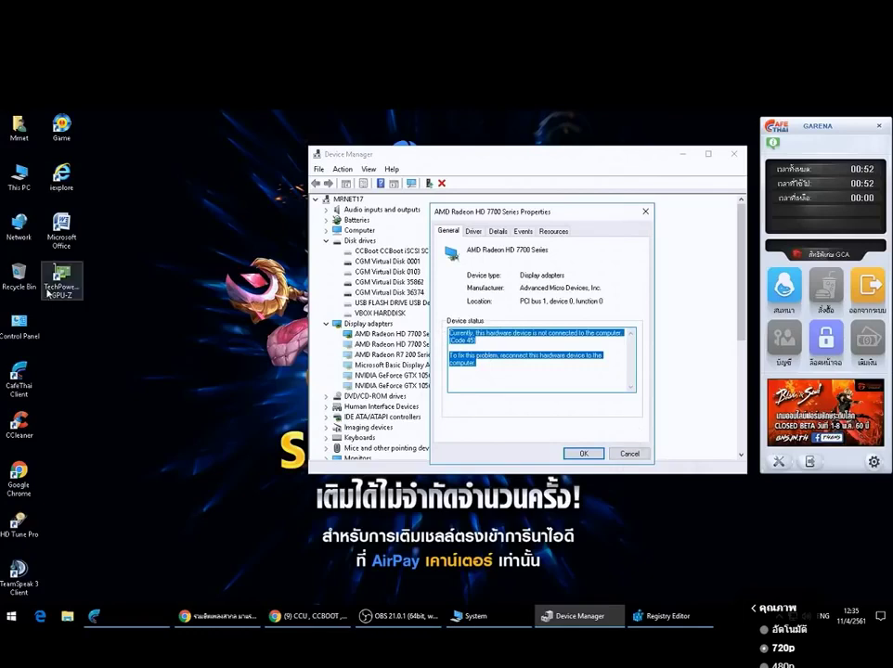
Review the second AMD adapter's driver, details, events and resources information and close its properties.
{"action": "left_click", "coordinate": [474, 231]}
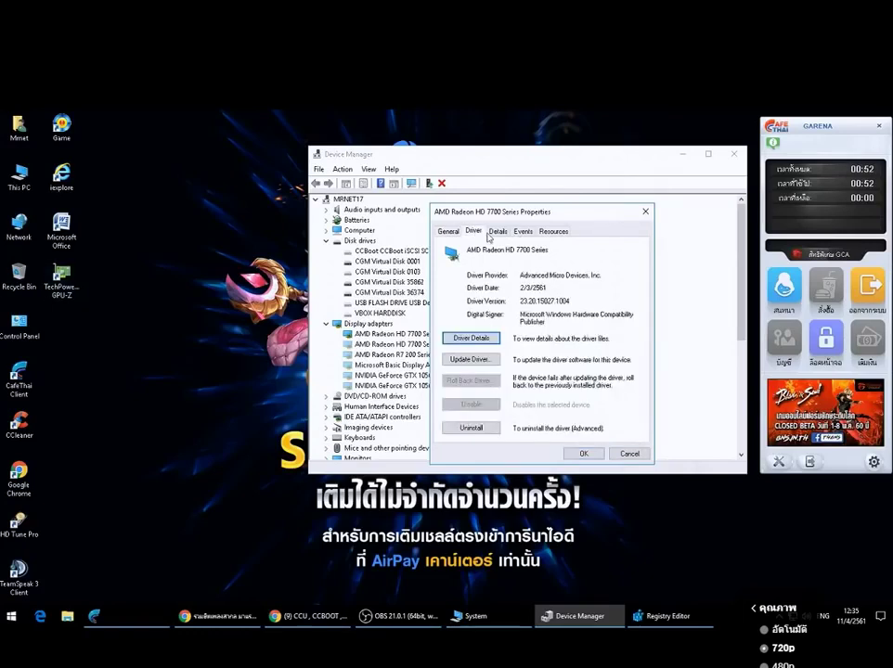
{"action": "left_click", "coordinate": [497, 231]}
{"action": "left_click", "coordinate": [522, 231]}
{"action": "left_click", "coordinate": [552, 231]}
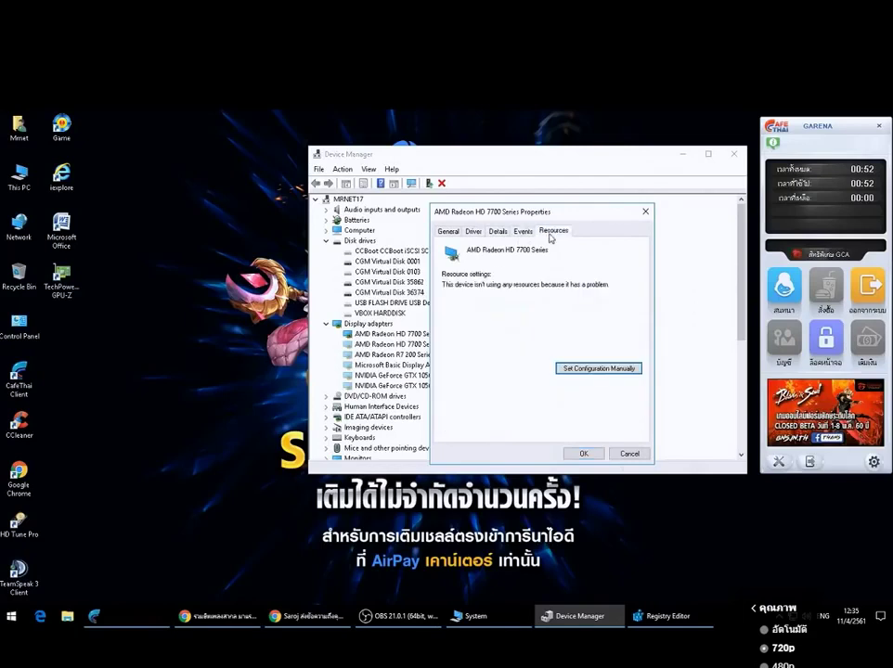
{"action": "left_click", "coordinate": [523, 231]}
{"action": "left_click", "coordinate": [644, 213]}
Refresh the desktop again and shift the Device Manager window closer to the desktop icons.
{"action": "right_click", "coordinate": [139, 205]}
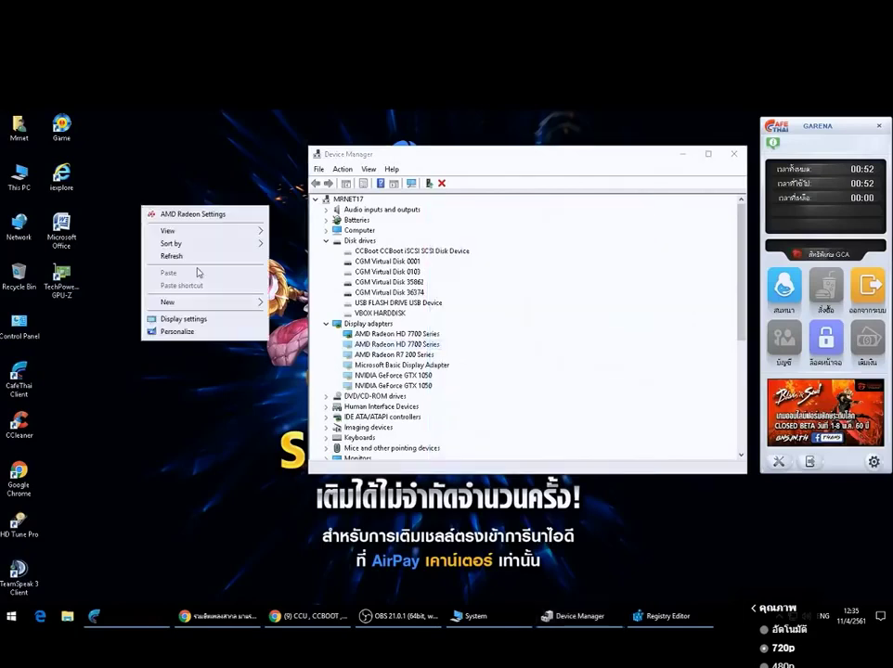
{"action": "key", "text": "Escape"}
{"action": "right_click", "coordinate": [193, 319]}
{"action": "left_click", "coordinate": [228, 367]}
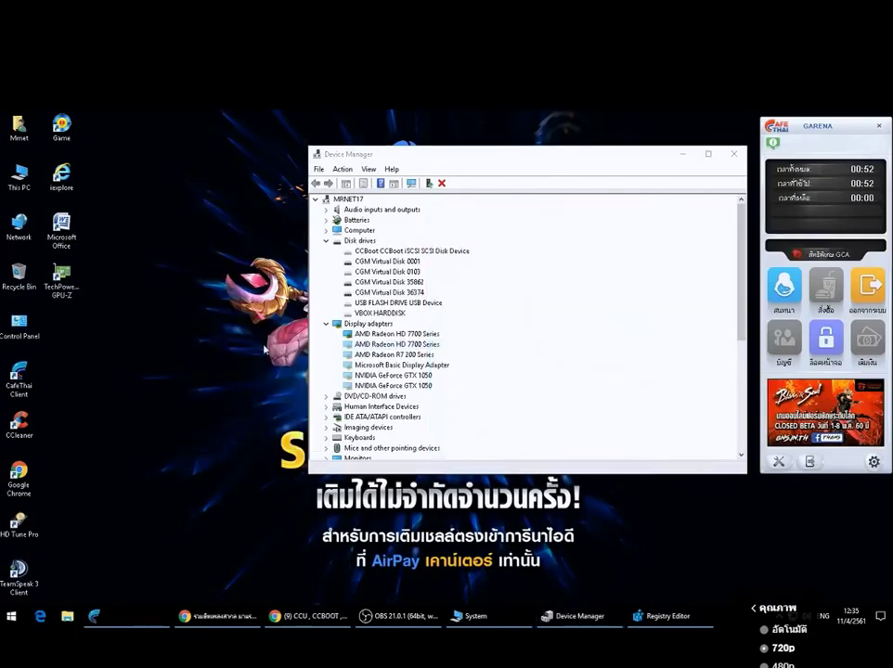
{"action": "left_click_drag", "start_coordinate": [432, 161], "coordinate": [351, 147]}
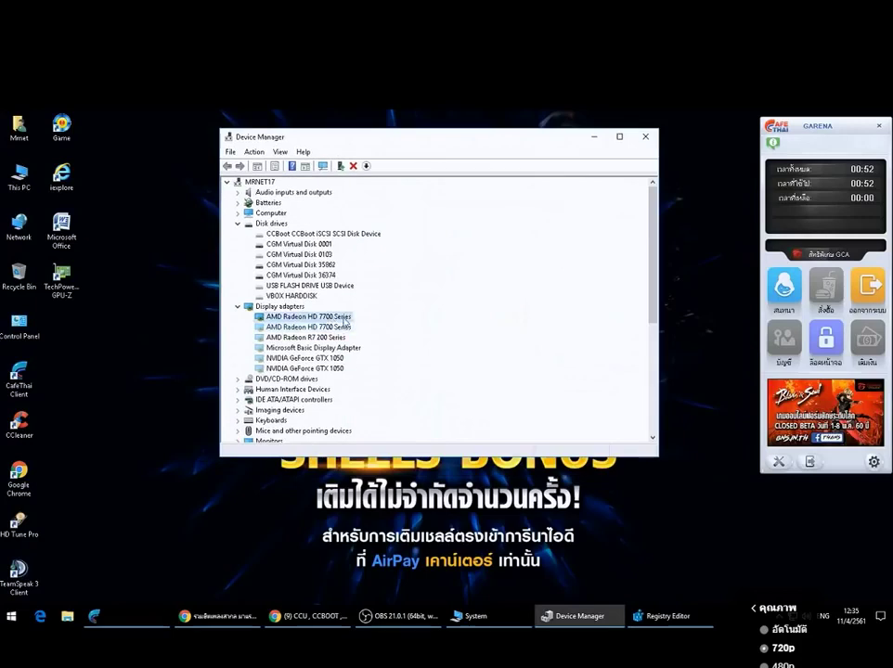
Open the first AMD Radeon HD 7700 Series adapter's properties, show its Driver key property and copy the value.
{"action": "right_click", "coordinate": [343, 318]}
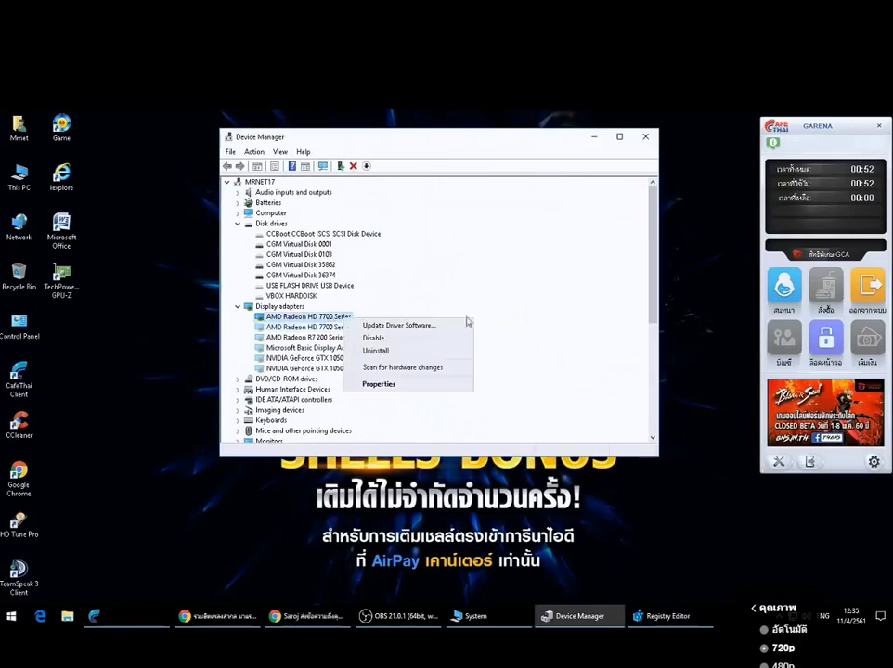
{"action": "left_click", "coordinate": [400, 380]}
{"action": "left_click_drag", "start_coordinate": [514, 221], "coordinate": [499, 179]}
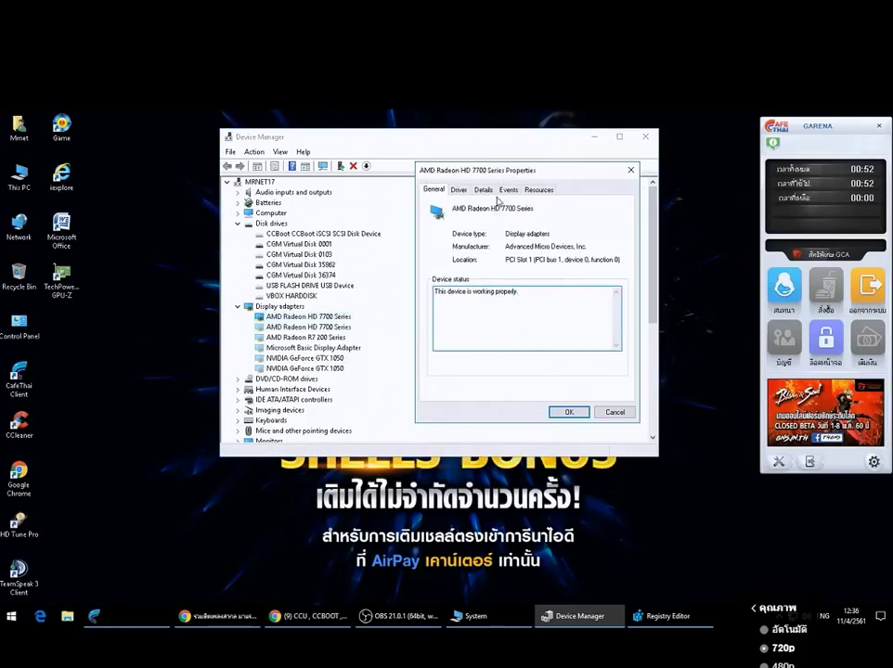
{"action": "left_click", "coordinate": [484, 190]}
{"action": "left_click", "coordinate": [475, 245]}
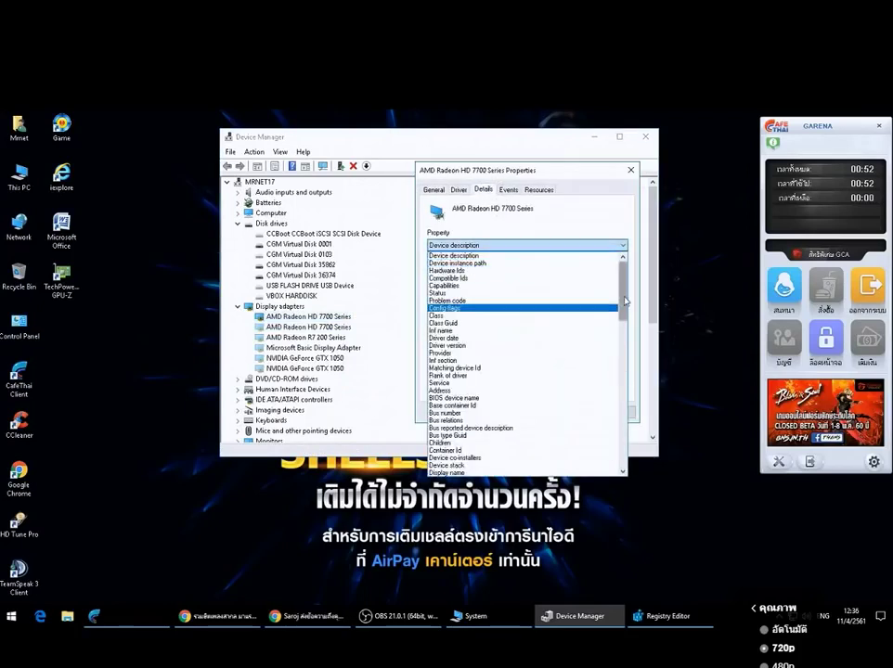
{"action": "left_click_drag", "start_coordinate": [623, 289], "coordinate": [637, 344]}
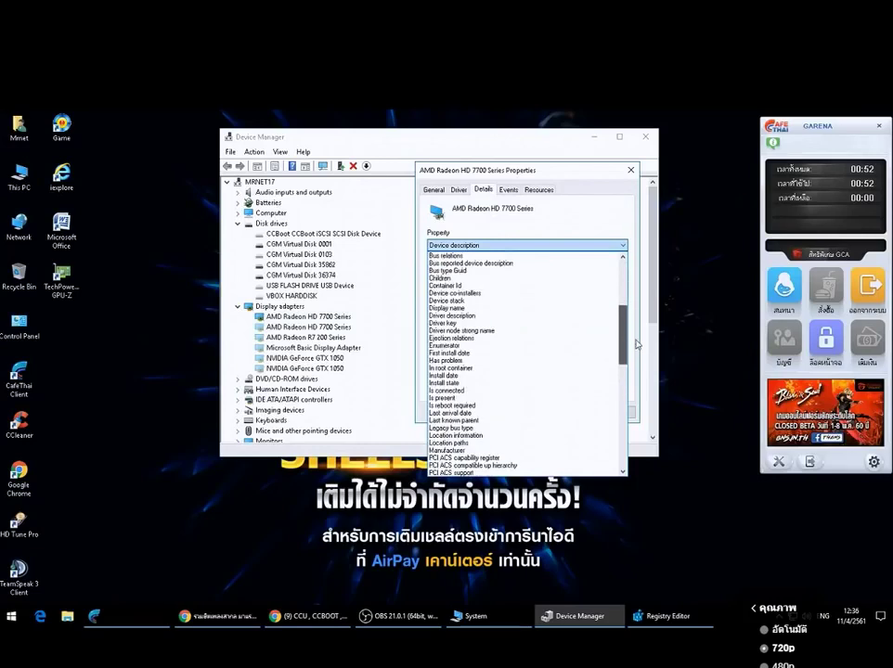
{"action": "left_click", "coordinate": [473, 323]}
{"action": "right_click", "coordinate": [450, 275]}
{"action": "left_click", "coordinate": [487, 281]}
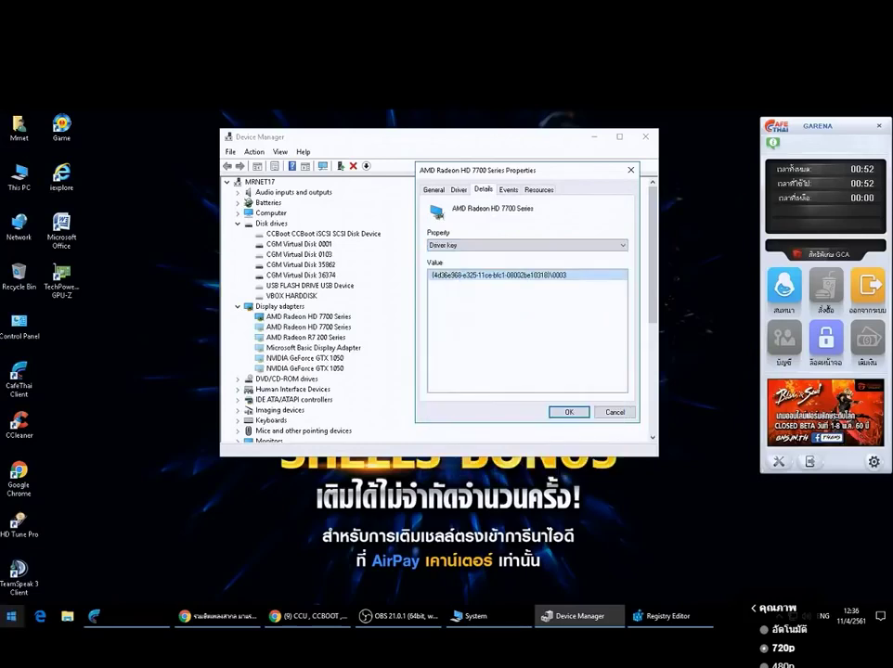
Switch to Registry Editor and expand HKEY_LOCAL_MACHINE\SYSTEM\ControlSet001\Enum.
{"action": "left_click", "coordinate": [685, 616]}
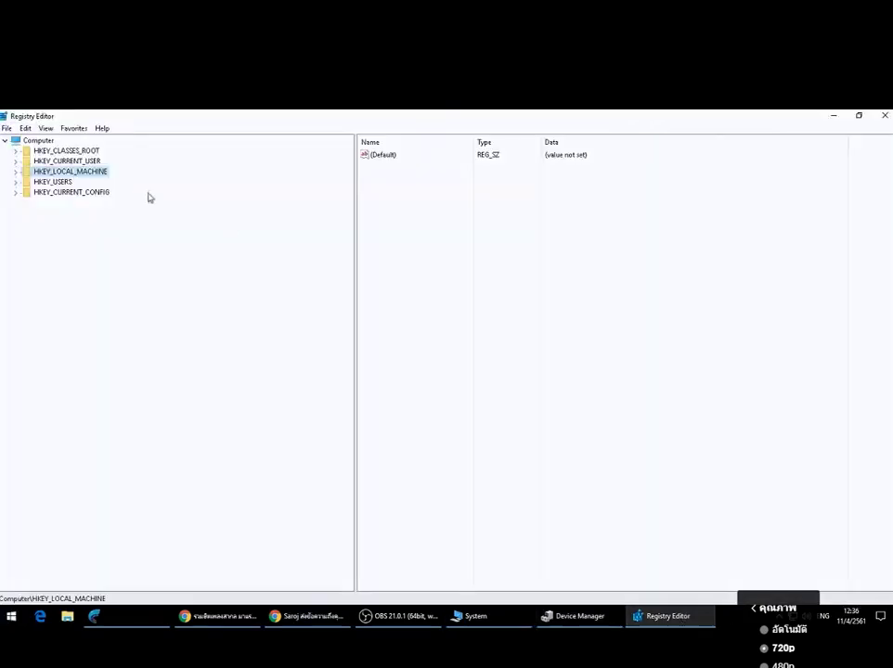
{"action": "left_click", "coordinate": [17, 173]}
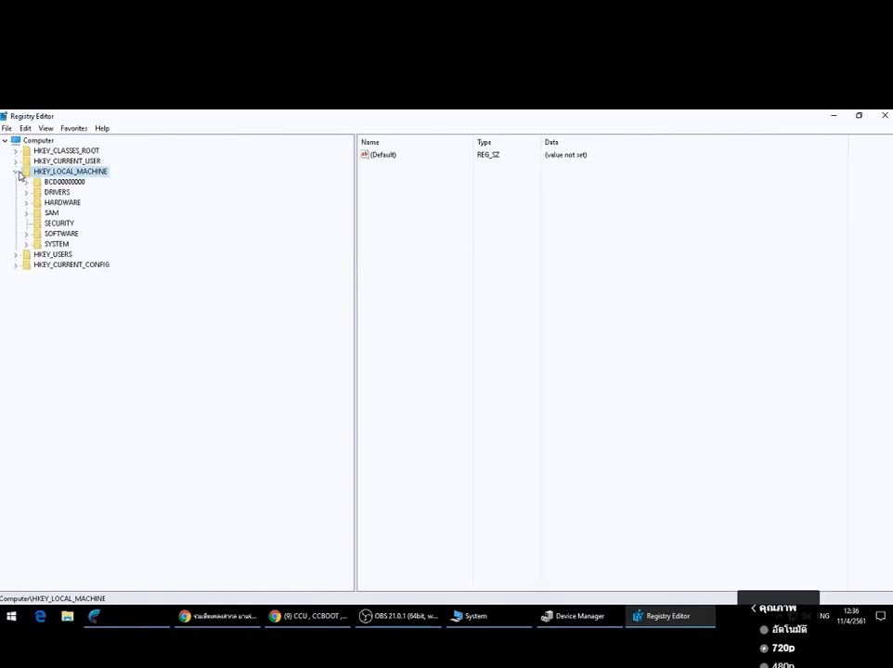
{"action": "left_click", "coordinate": [27, 245]}
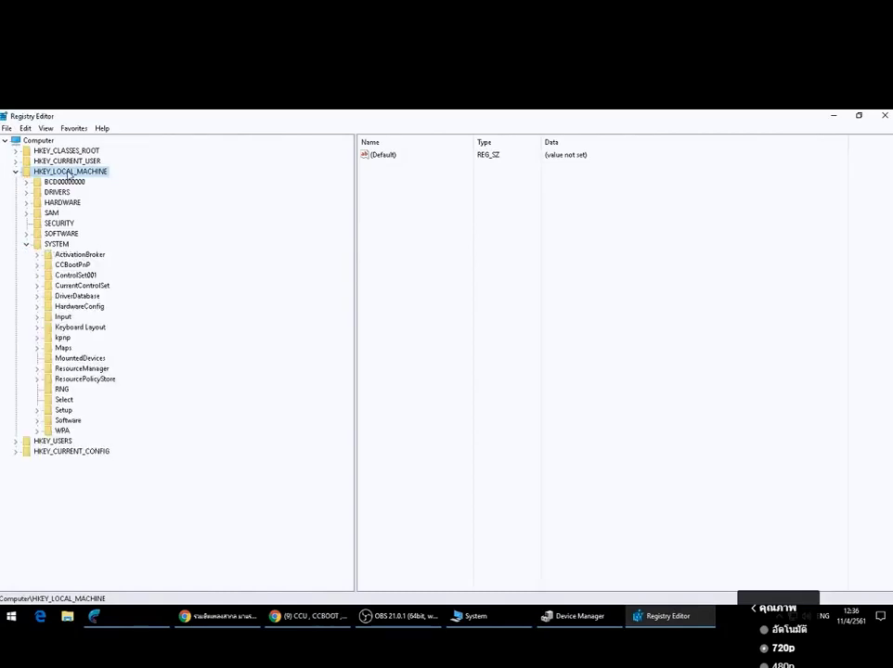
{"action": "left_click", "coordinate": [57, 244]}
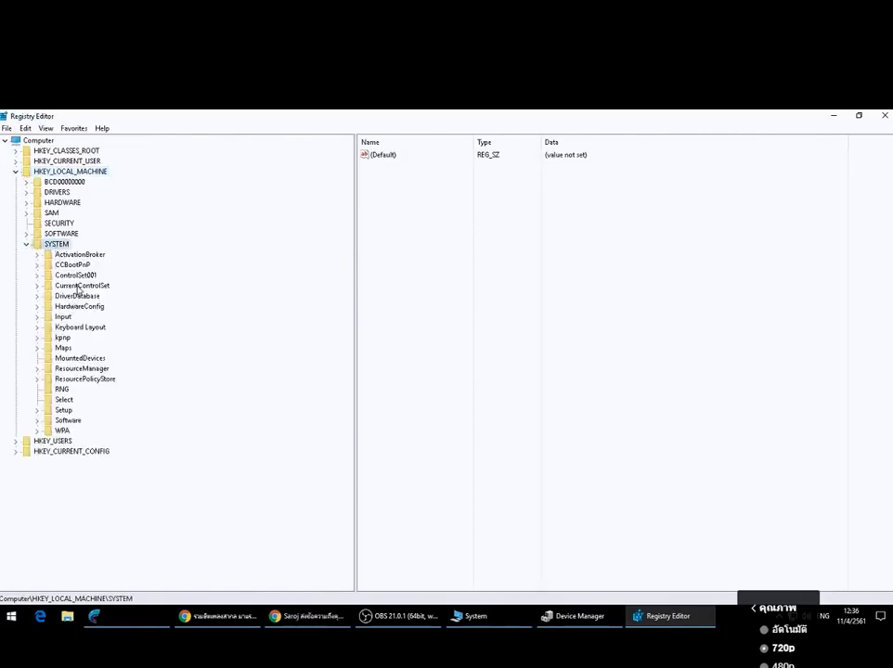
{"action": "left_click", "coordinate": [74, 277]}
{"action": "left_click", "coordinate": [38, 276]}
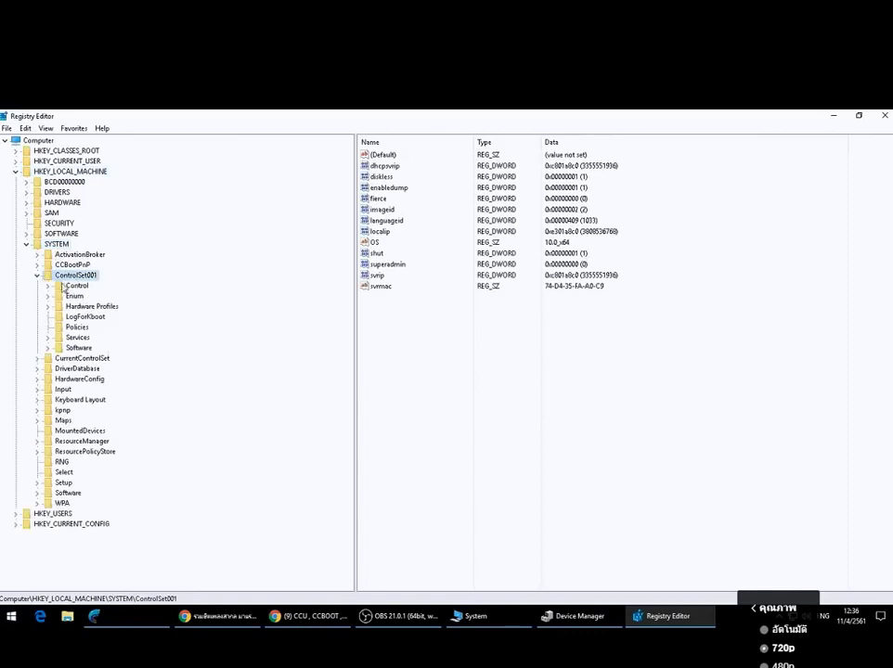
{"action": "left_click", "coordinate": [75, 297]}
{"action": "left_click", "coordinate": [47, 296]}
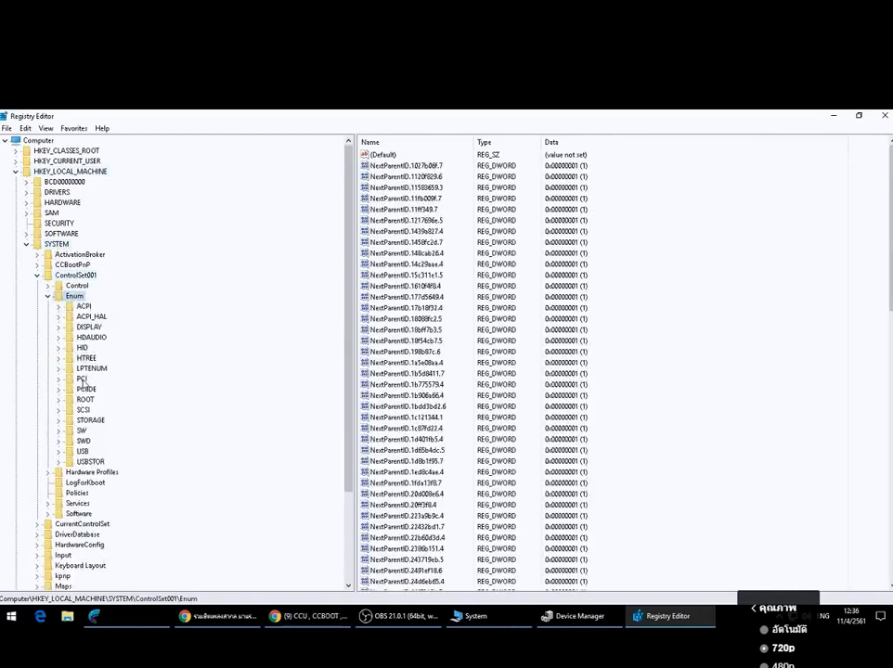
Search from the PCI key under Enum for the copied driver key {4d36e968-e325-11ce-bfc1-08002be10318}\0003.
{"action": "left_click", "coordinate": [81, 379]}
{"action": "right_click", "coordinate": [82, 380]}
{"action": "left_click", "coordinate": [123, 412]}
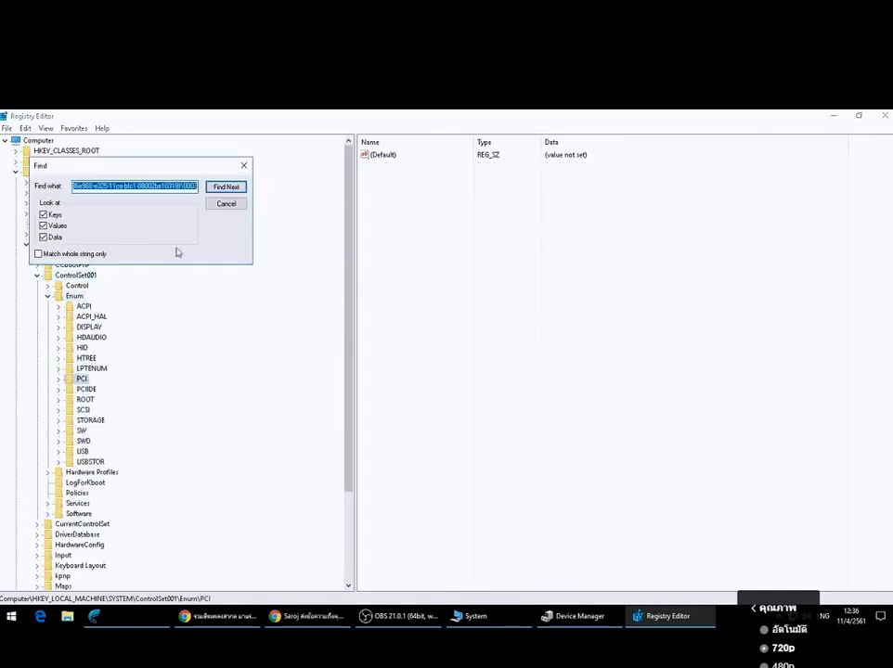
{"action": "right_click", "coordinate": [131, 186]}
{"action": "left_click", "coordinate": [153, 235]}
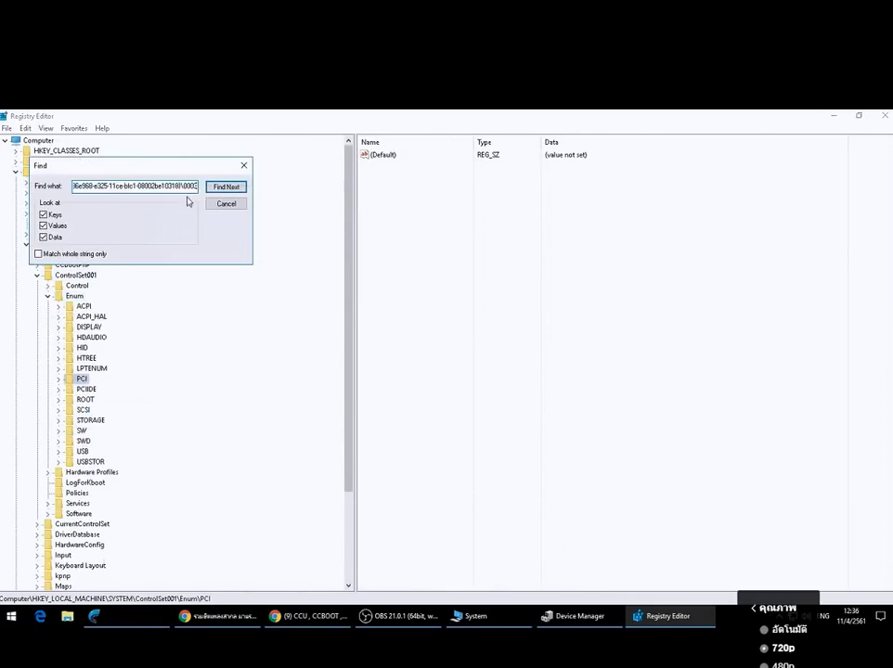
{"action": "left_click", "coordinate": [223, 187]}
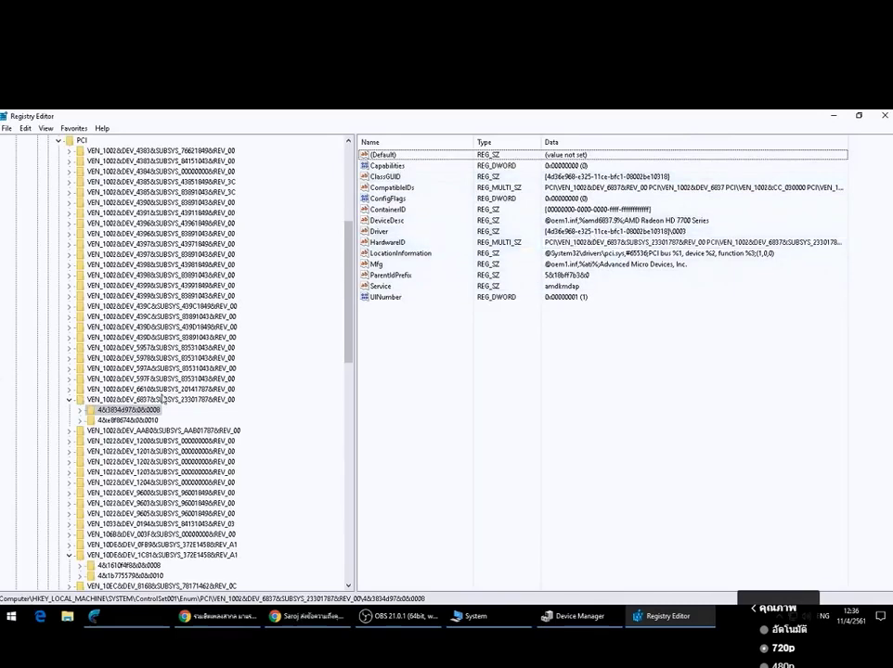
Export the 4&3834d97&0&0008 subkey of VEN_1002&DEV_6837 to Documents as a registration file named 7730.
{"action": "right_click", "coordinate": [160, 412]}
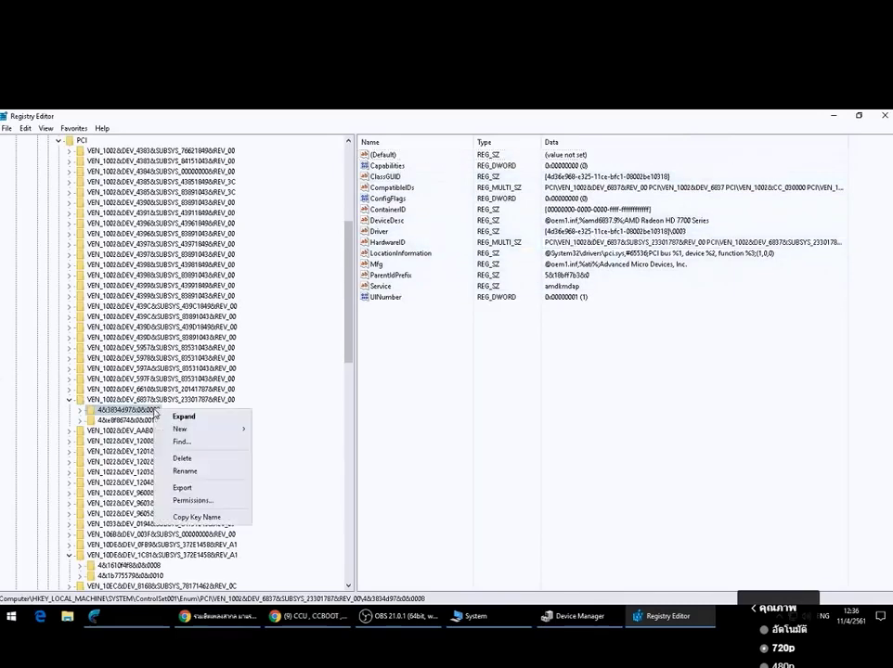
{"action": "left_click", "coordinate": [208, 490]}
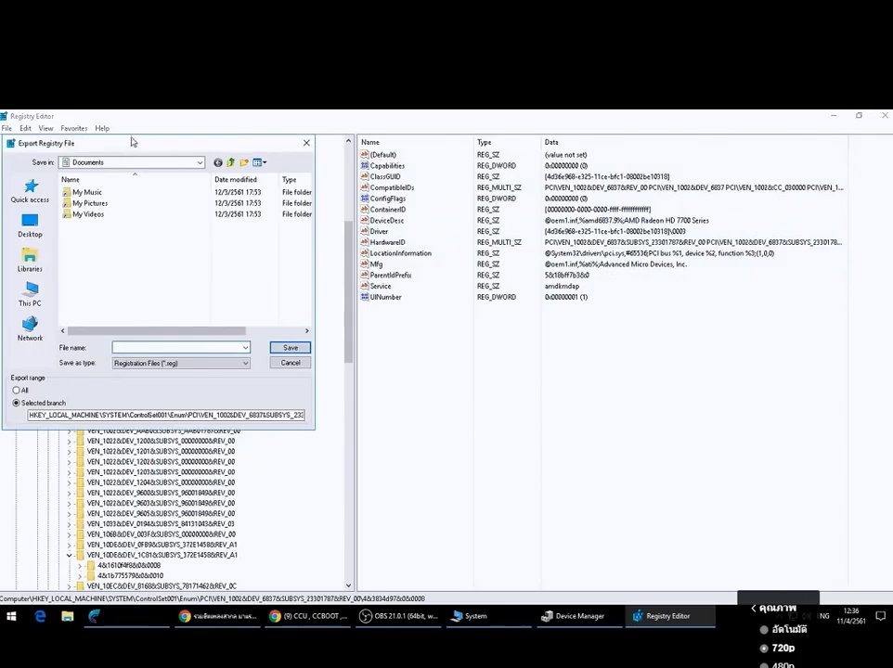
{"action": "left_click_drag", "start_coordinate": [619, 248], "coordinate": [619, 249]}
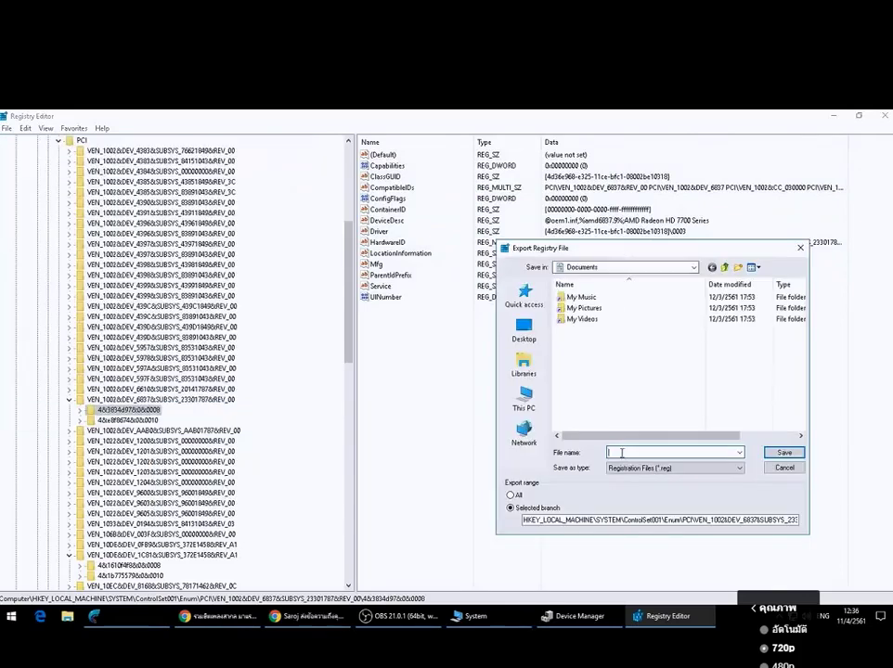
{"action": "type", "text": "77"}
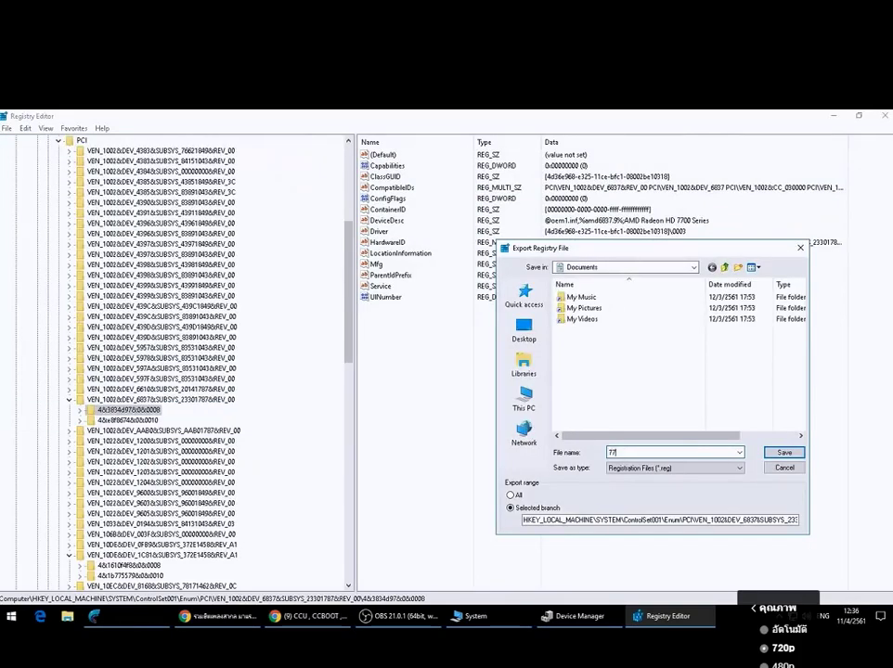
{"action": "type", "text": "30"}
{"action": "key", "text": "Return"}
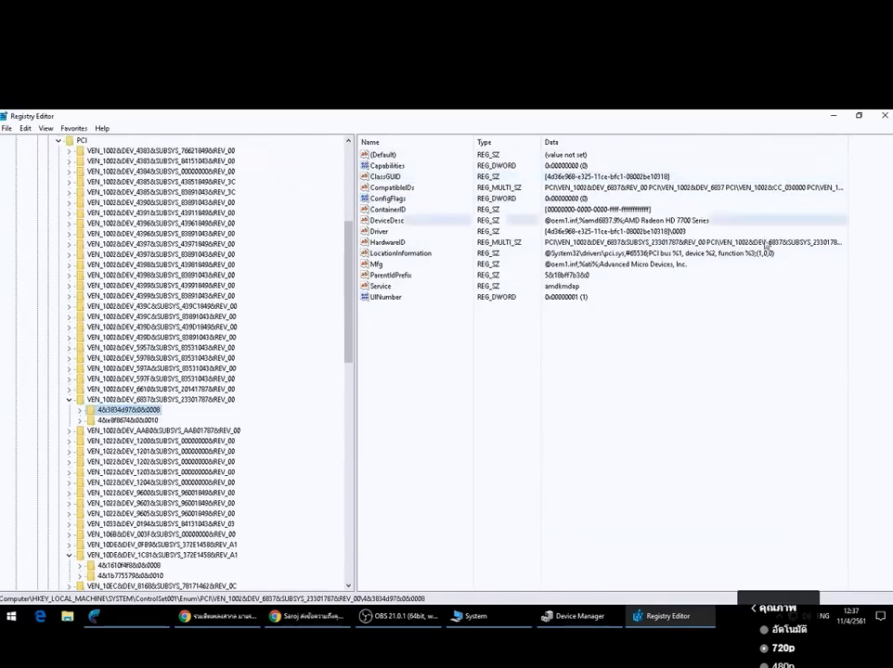
Return to Device Manager and close the first AMD Radeon HD 7700 Series adapter's properties.
{"action": "left_click", "coordinate": [832, 117]}
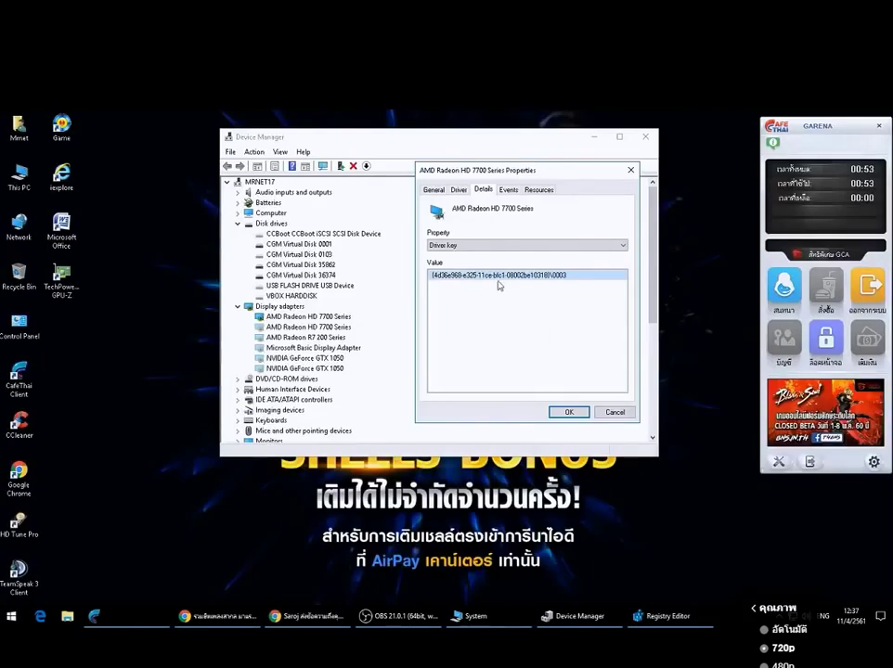
{"action": "left_click", "coordinate": [544, 247]}
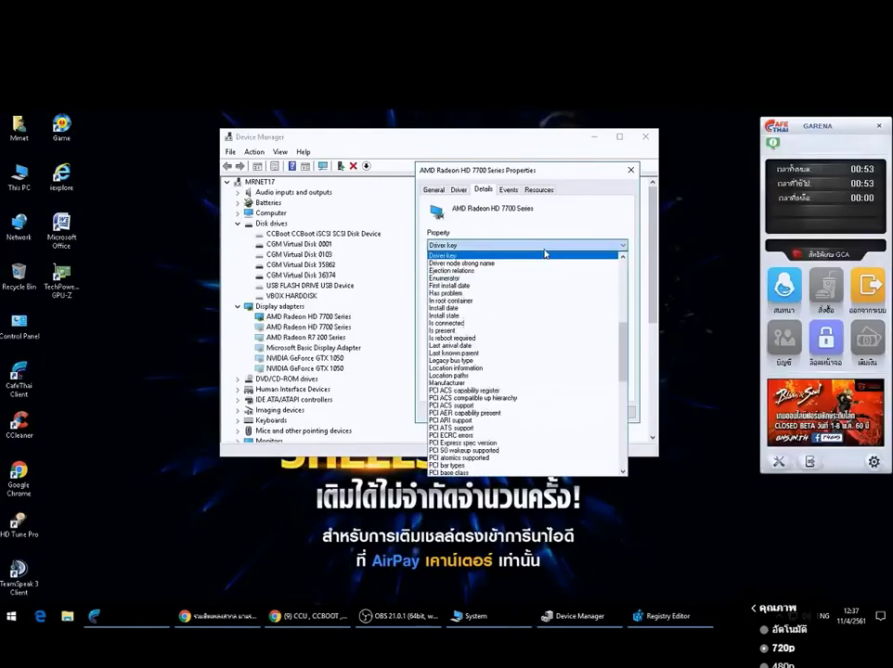
{"action": "left_click", "coordinate": [631, 173]}
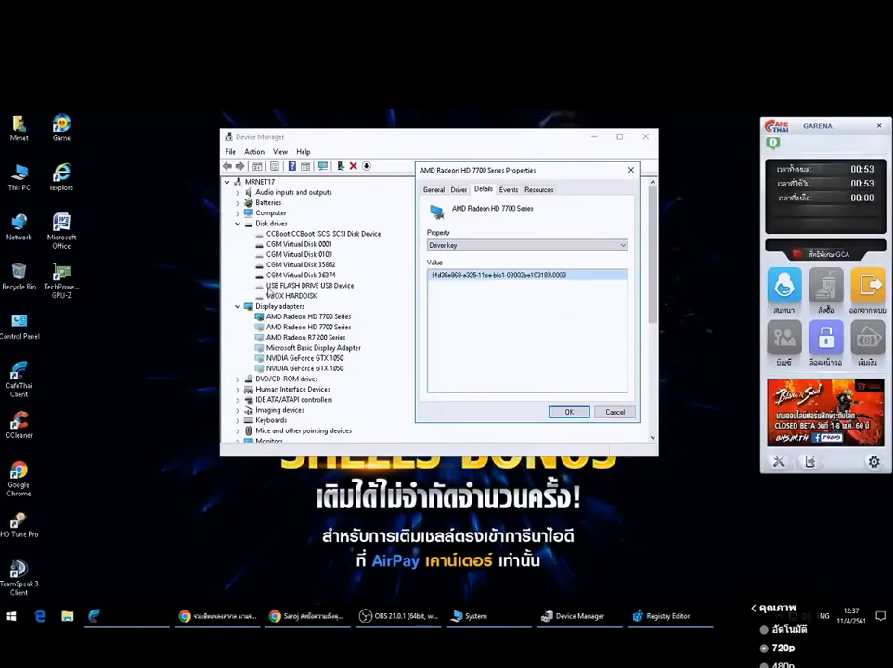
{"action": "left_click", "coordinate": [630, 171]}
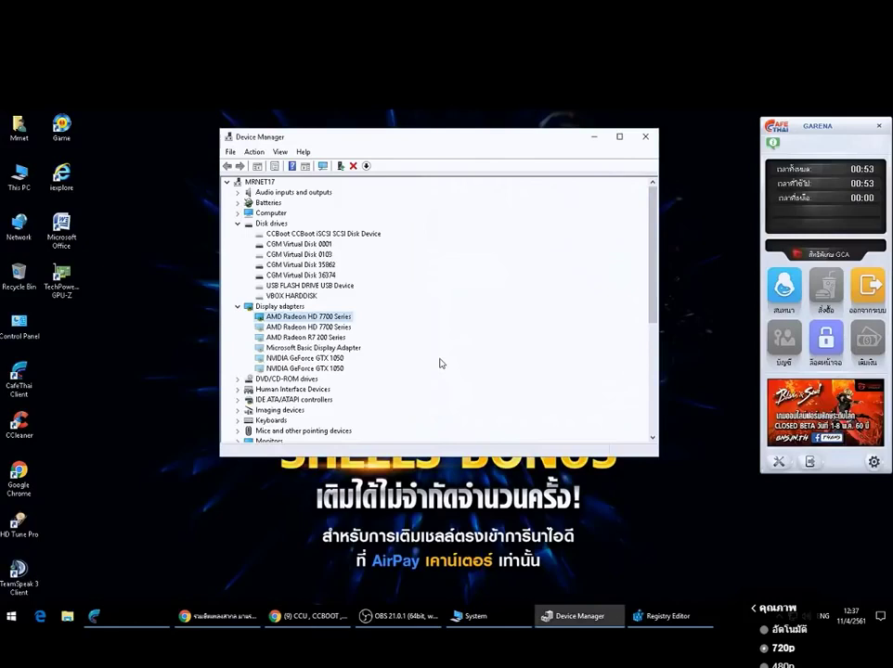
Open the second AMD Radeon HD 7700 Series adapter's properties, show its Driver key property and copy the value.
{"action": "right_click", "coordinate": [334, 330]}
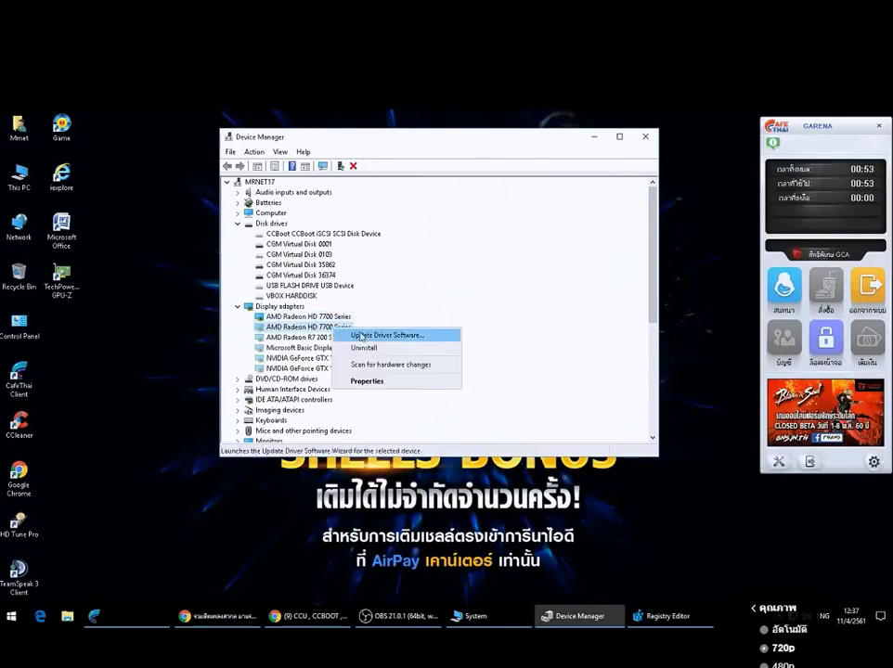
{"action": "left_click", "coordinate": [375, 379]}
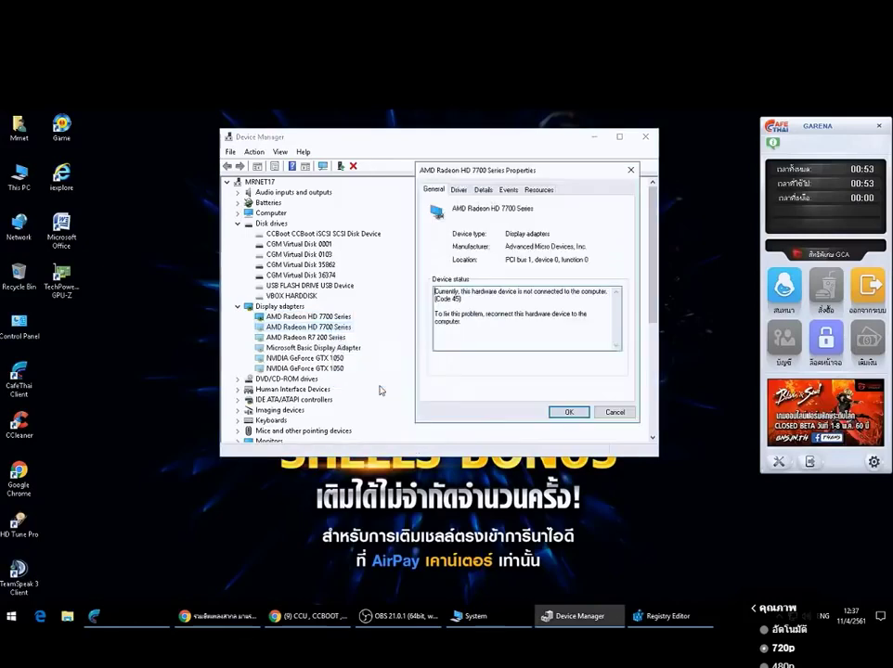
{"action": "left_click", "coordinate": [482, 190]}
{"action": "left_click", "coordinate": [472, 245]}
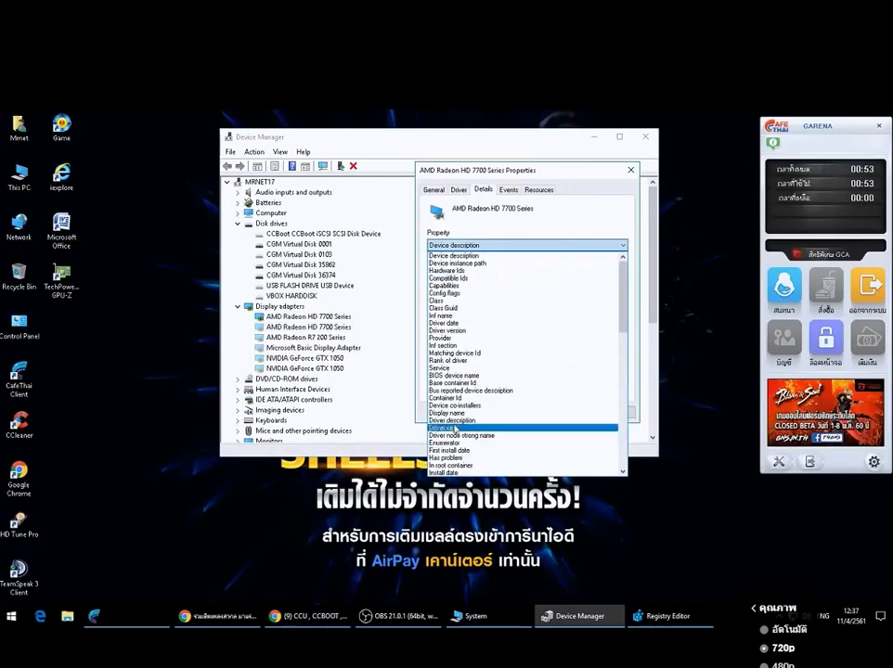
{"action": "scroll", "coordinate": [466, 411], "scroll_direction": "down", "scroll_amount": 2}
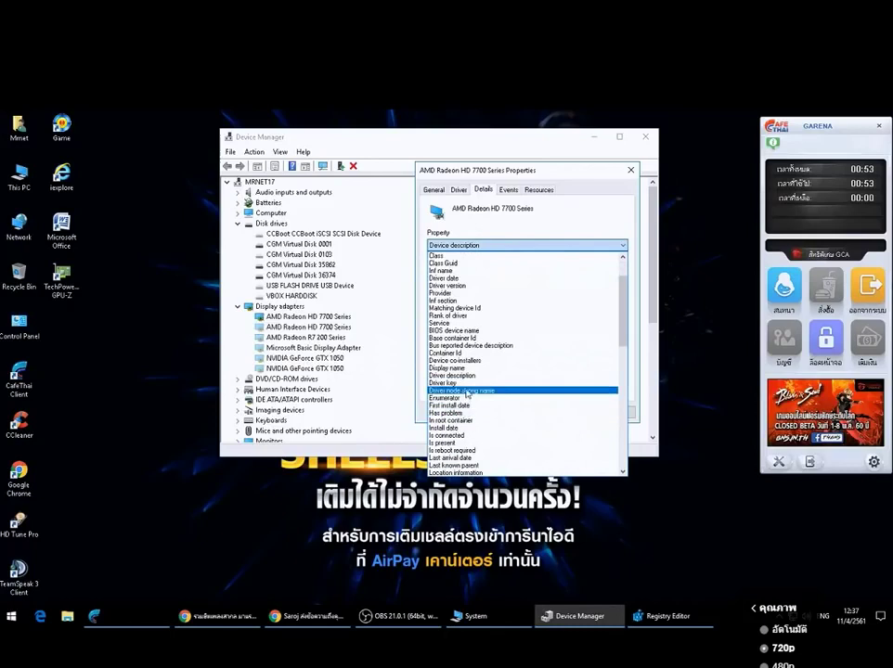
{"action": "left_click", "coordinate": [462, 382]}
{"action": "right_click", "coordinate": [474, 282]}
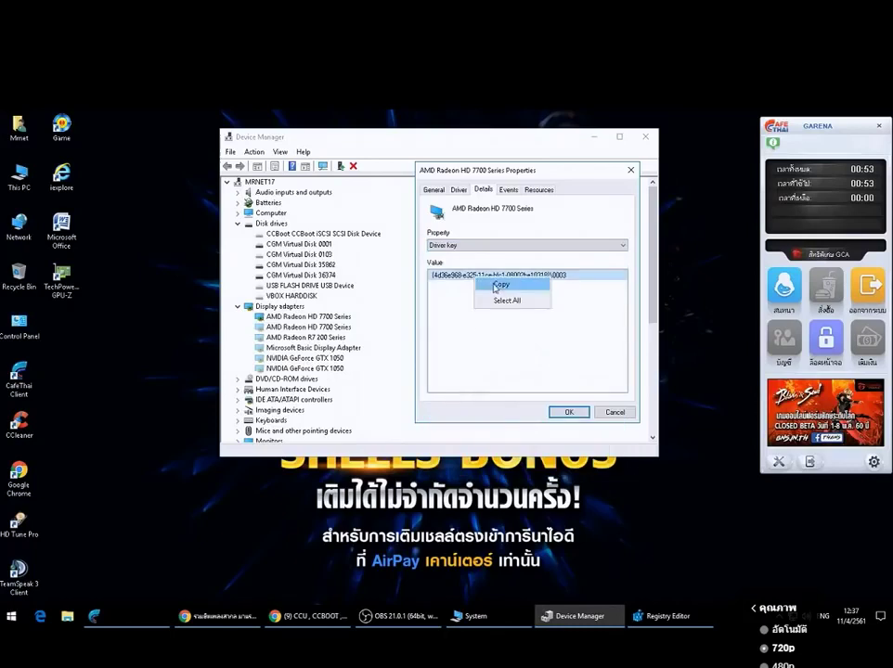
{"action": "left_click", "coordinate": [492, 285]}
Switch back to Registry Editor and search from the PCI key for the second AMD adapter's driver key.
{"action": "right_click", "coordinate": [11, 616]}
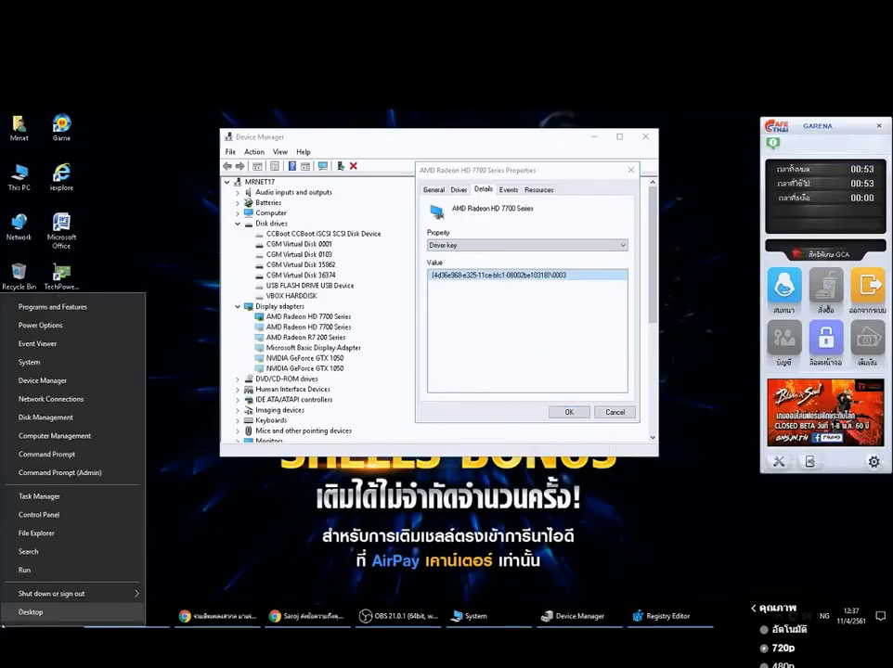
{"action": "left_click", "coordinate": [635, 618]}
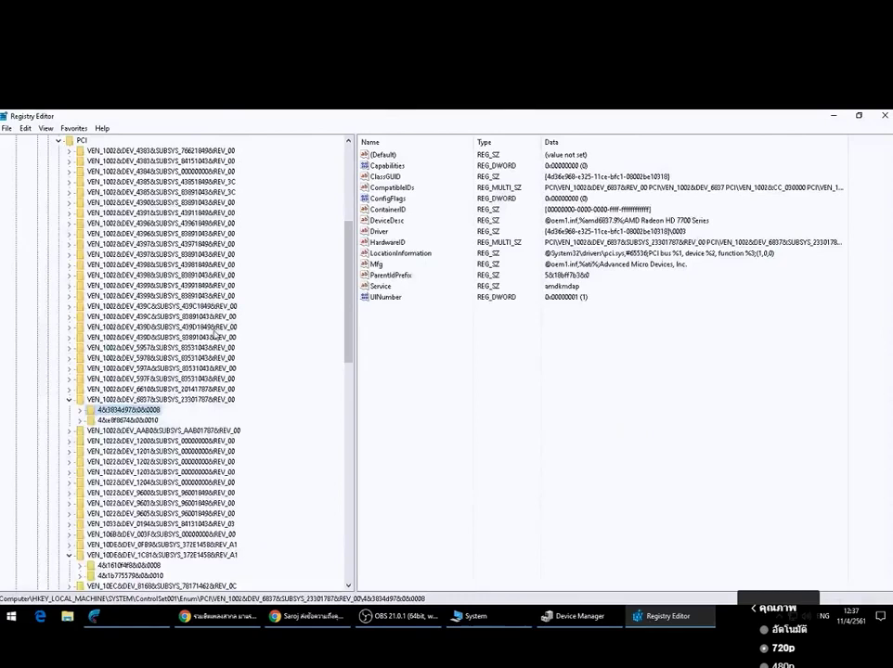
{"action": "left_click", "coordinate": [84, 140]}
{"action": "right_click", "coordinate": [93, 140]}
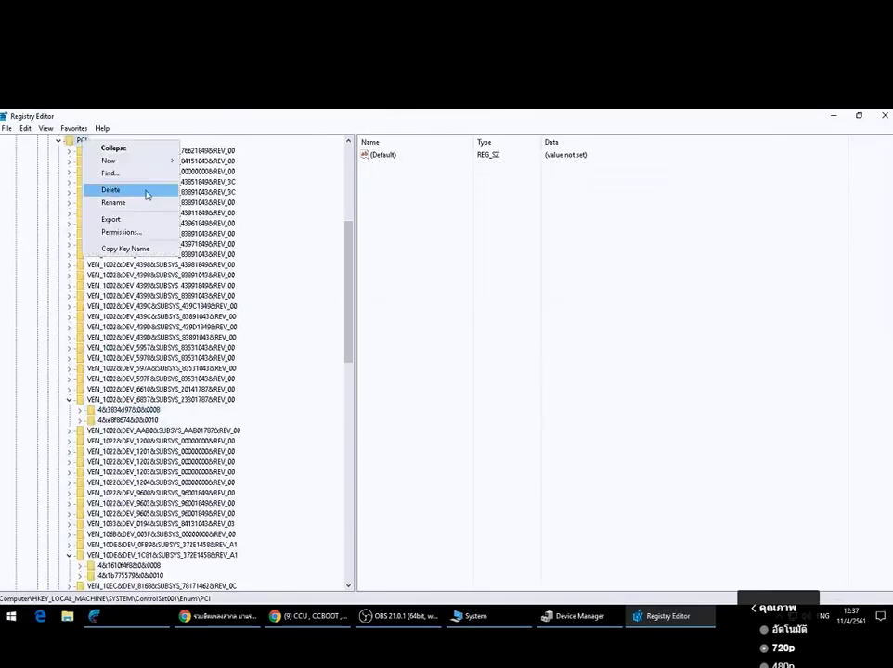
{"action": "left_click", "coordinate": [116, 173]}
{"action": "left_click", "coordinate": [208, 188]}
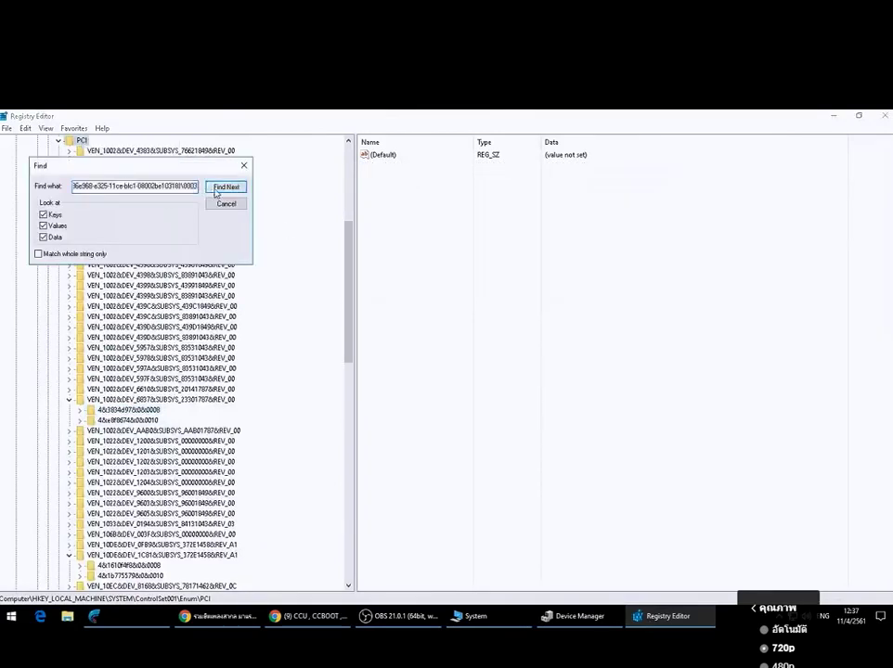
Compare the values of the two subkeys under VEN_1002&DEV_6837 and close the second AMD adapter's properties.
{"action": "left_click", "coordinate": [139, 420]}
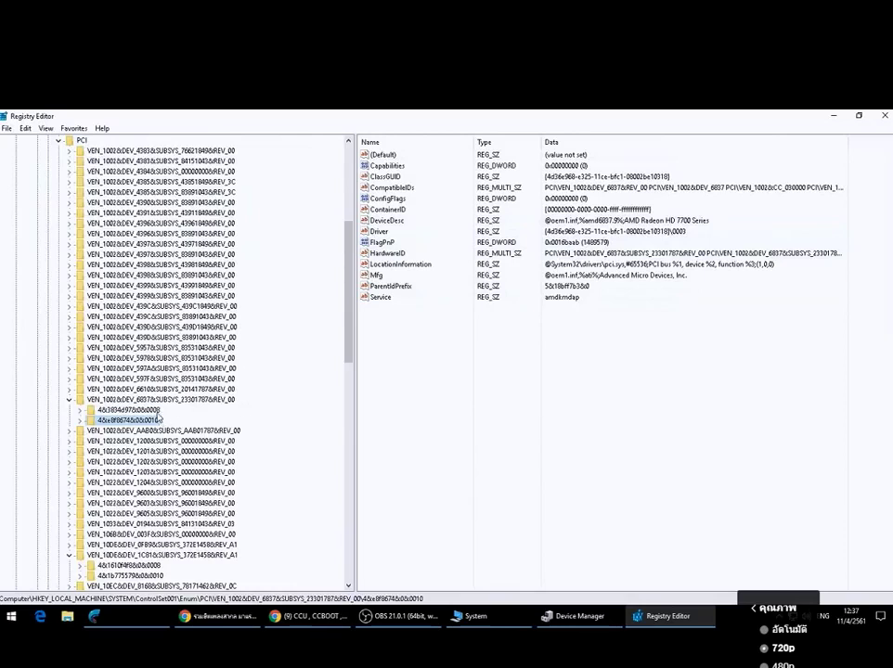
{"action": "key", "text": "alt"}
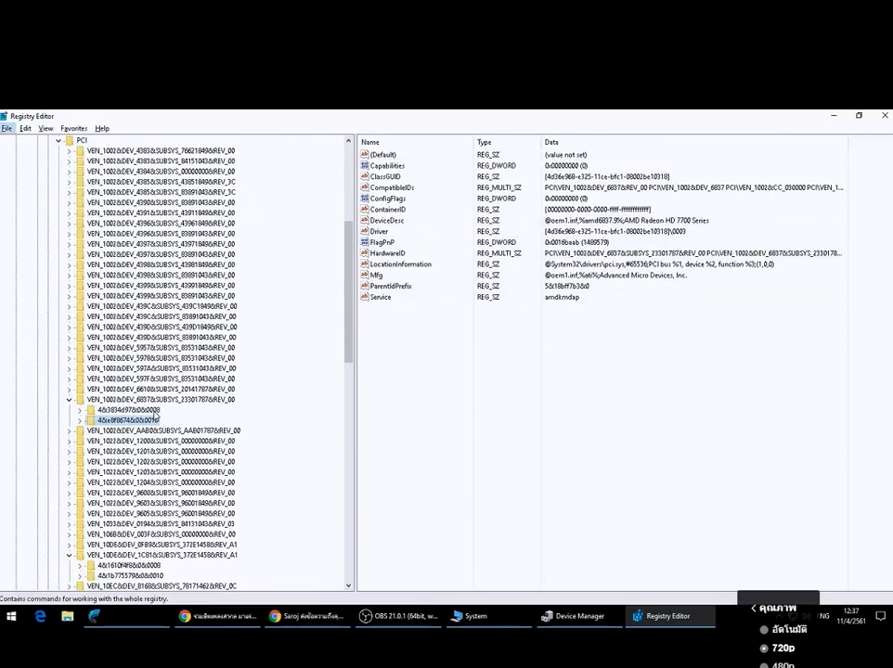
{"action": "left_click", "coordinate": [155, 414]}
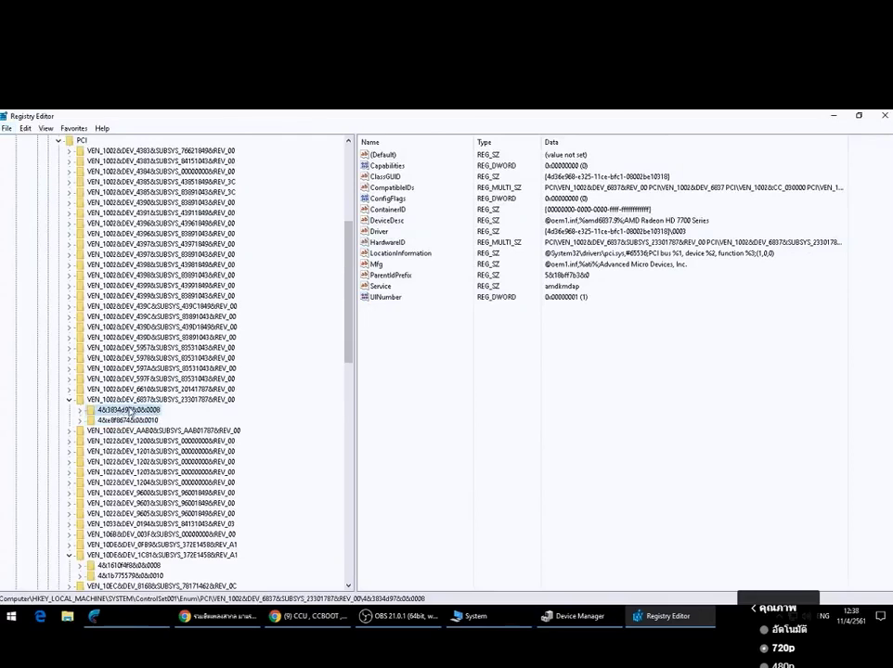
{"action": "left_click", "coordinate": [833, 115]}
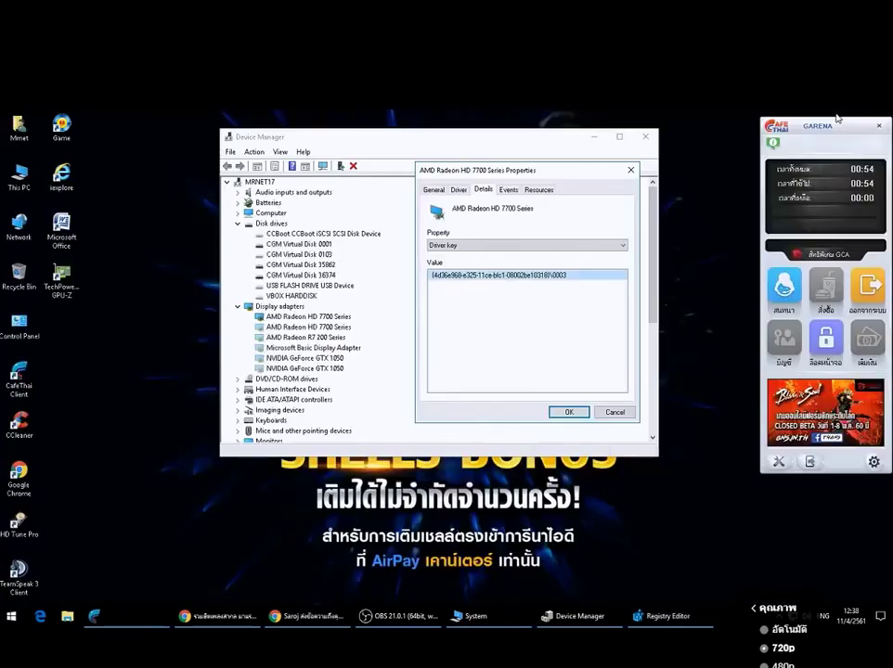
{"action": "left_click", "coordinate": [608, 409]}
Open the user's Documents folder and import 7730.reg into the registry.
{"action": "double_click", "coordinate": [20, 129]}
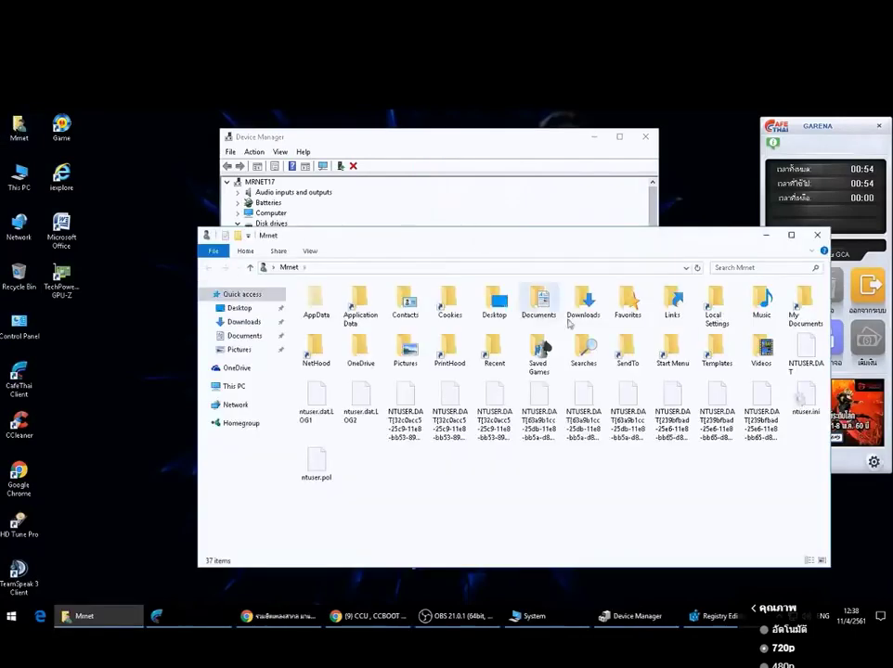
{"action": "double_click", "coordinate": [538, 309]}
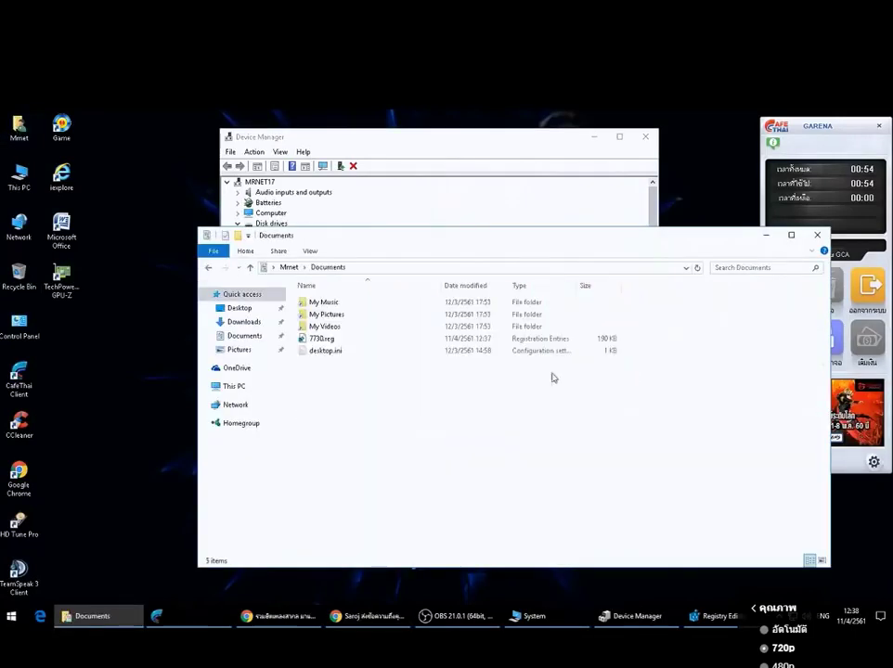
{"action": "double_click", "coordinate": [325, 340]}
{"action": "left_click", "coordinate": [527, 377]}
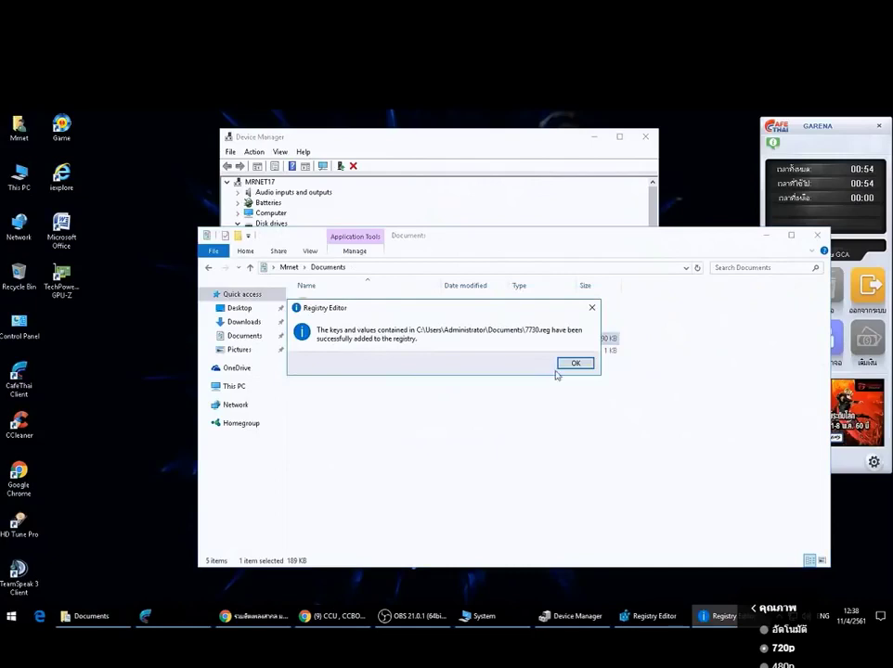
{"action": "left_click", "coordinate": [573, 363]}
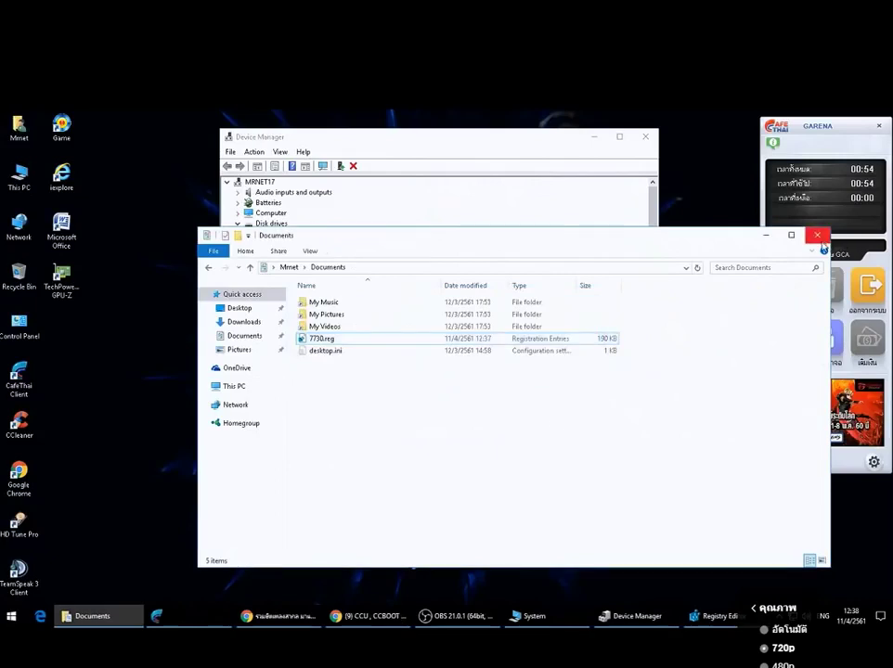
Close the Documents folder and check the two AMD Radeon HD 7700 Series entries in Device Manager.
{"action": "left_click", "coordinate": [817, 235]}
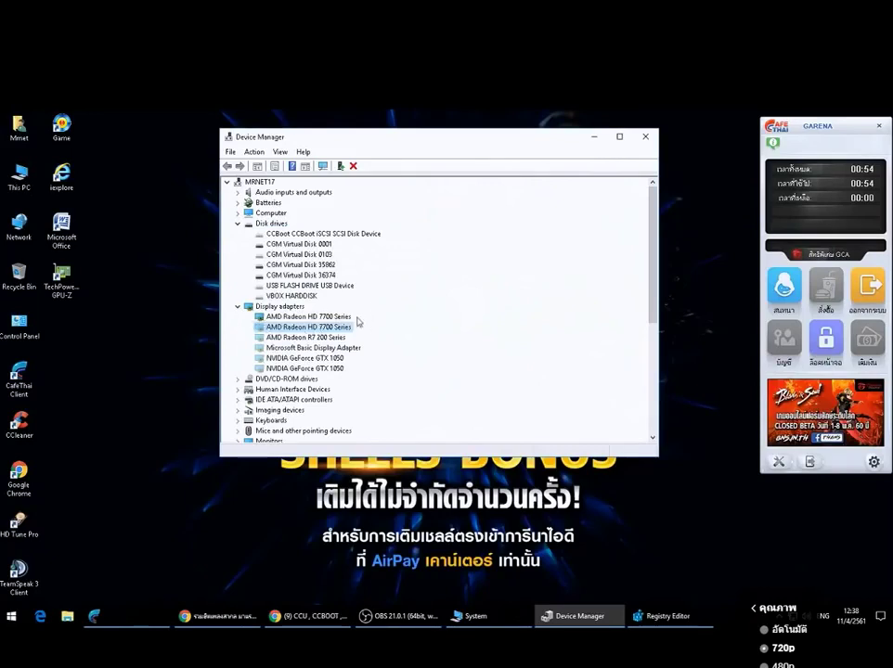
{"action": "left_click", "coordinate": [297, 317]}
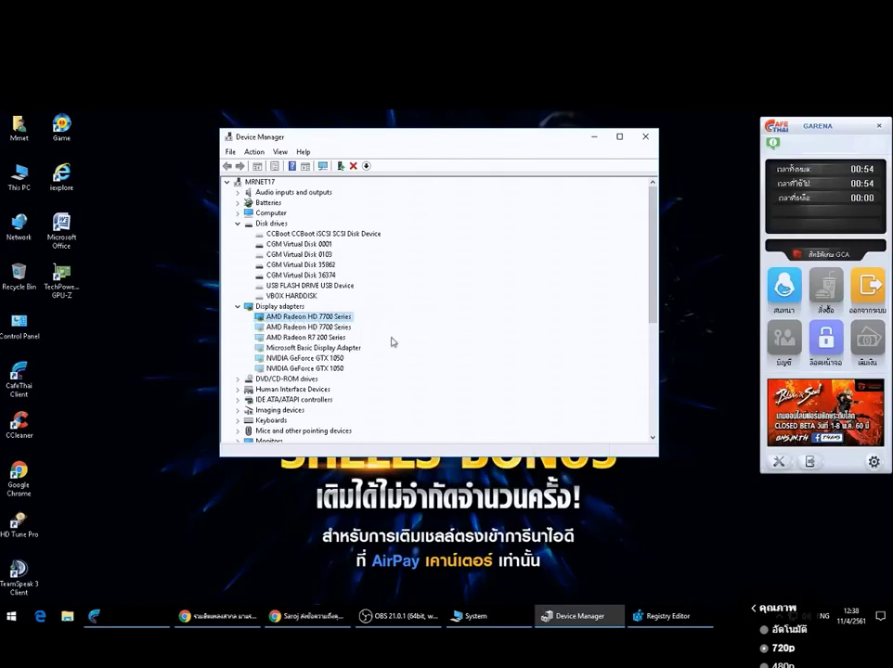
{"action": "left_click", "coordinate": [345, 329]}
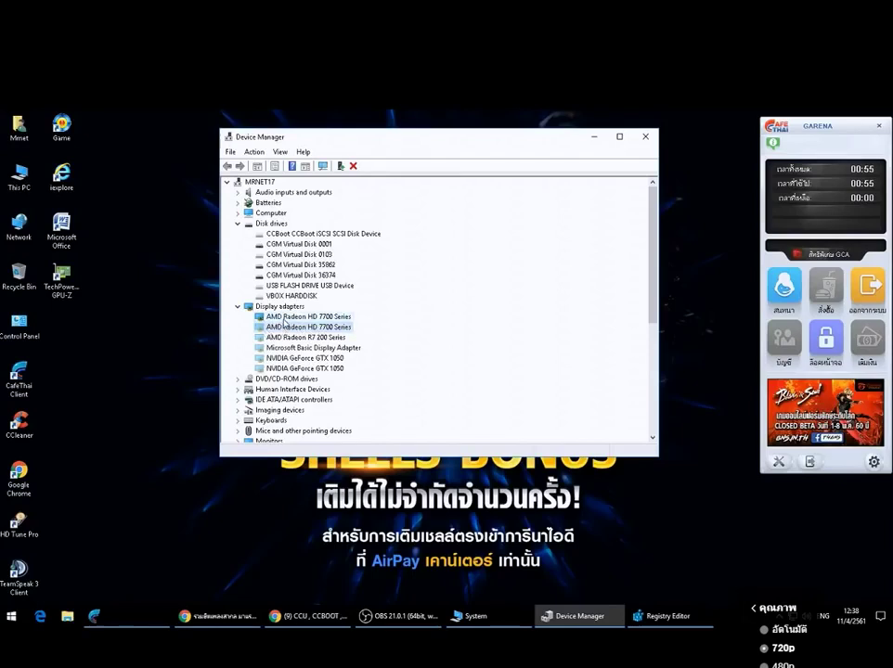
{"action": "left_click", "coordinate": [284, 319]}
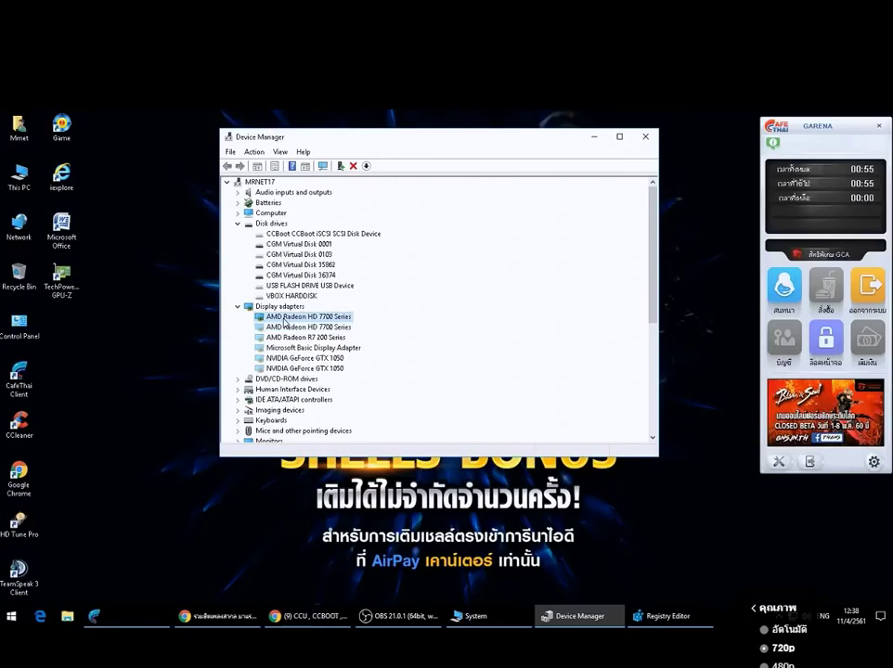
{"action": "left_click", "coordinate": [302, 327]}
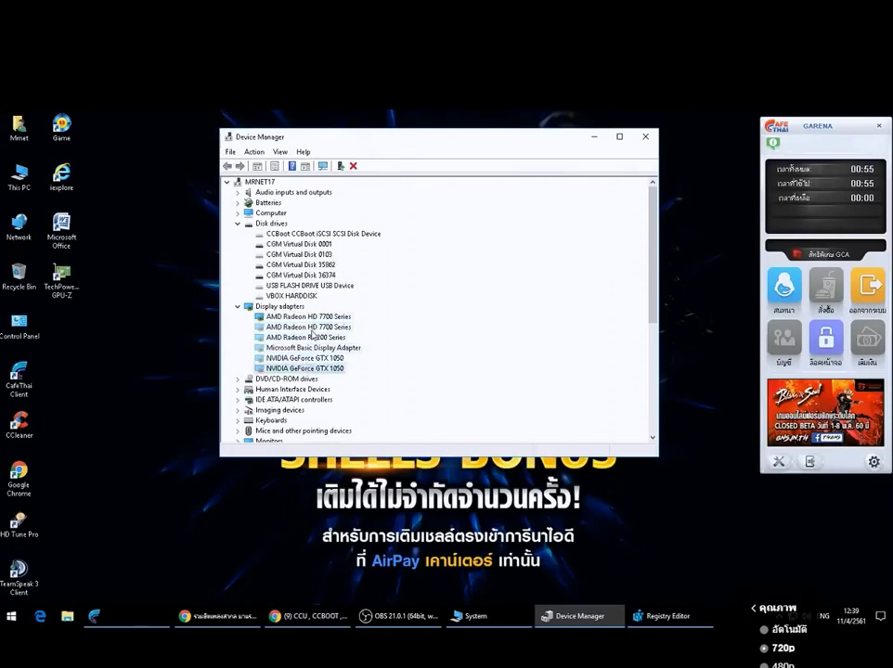
Switch to Registry Editor and compare the values of the 4&3834d97&0&0008 and 4&e8f8674&0&0010 subkeys under VEN_1002&DEV_6837.
{"action": "left_click", "coordinate": [661, 615]}
{"action": "left_click", "coordinate": [120, 419]}
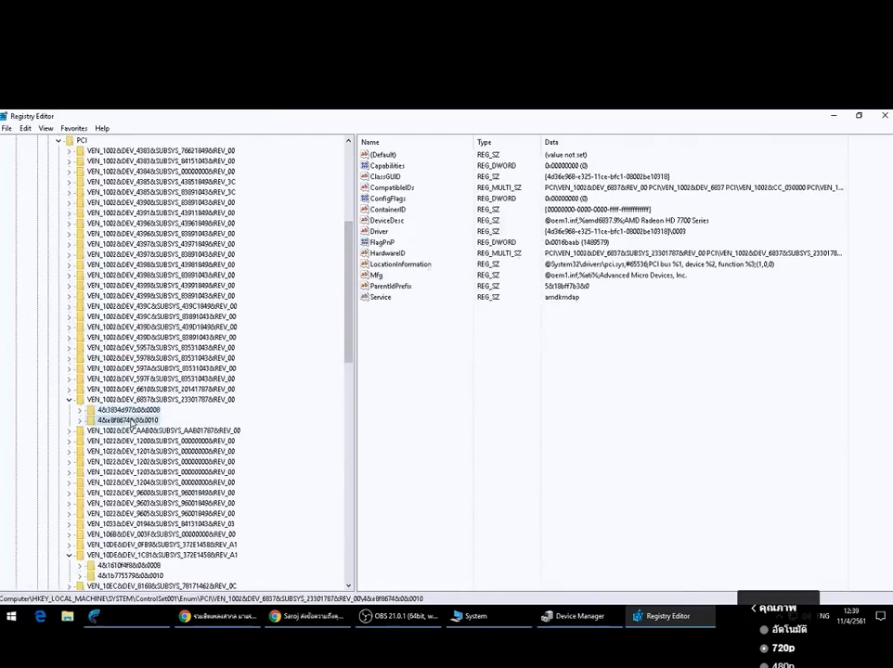
{"action": "left_click", "coordinate": [128, 409]}
{"action": "left_click", "coordinate": [137, 420]}
{"action": "left_click", "coordinate": [130, 409]}
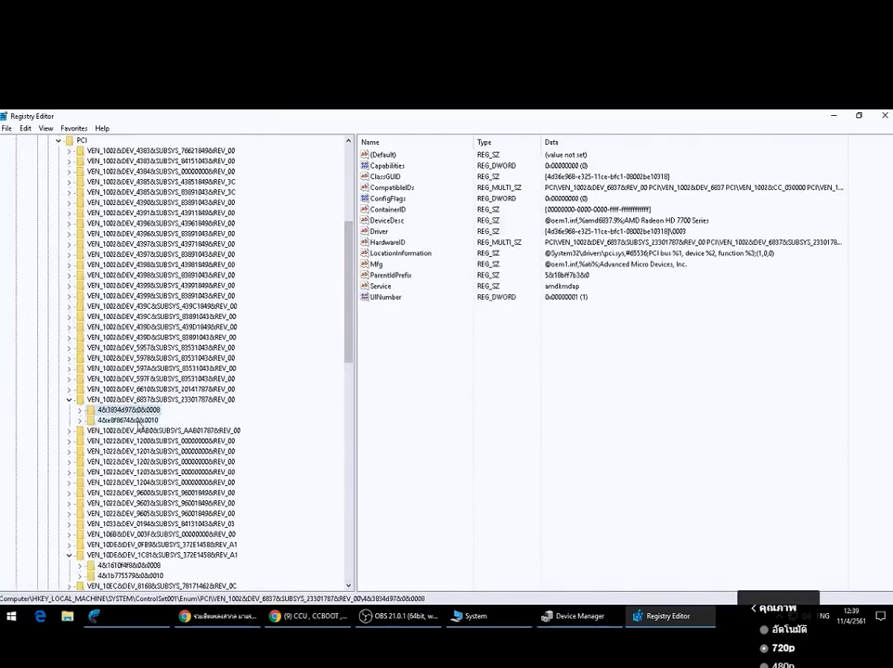
{"action": "left_click", "coordinate": [137, 420]}
{"action": "left_click", "coordinate": [130, 409]}
{"action": "left_click", "coordinate": [139, 421]}
{"action": "key", "text": "Up"}
{"action": "key", "text": "Down"}
{"action": "key", "text": "Up"}
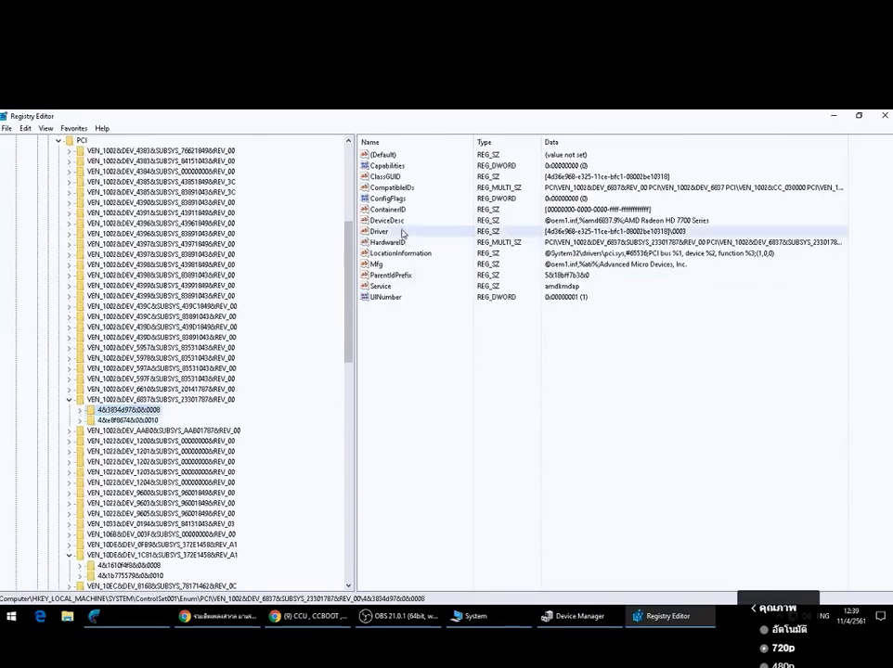
Inspect the ConfigFlags value of the 4&3834d97&0&0008 subkey and review the neighbouring 4&e8f8674&0&0010 subkey.
{"action": "double_click", "coordinate": [387, 199]}
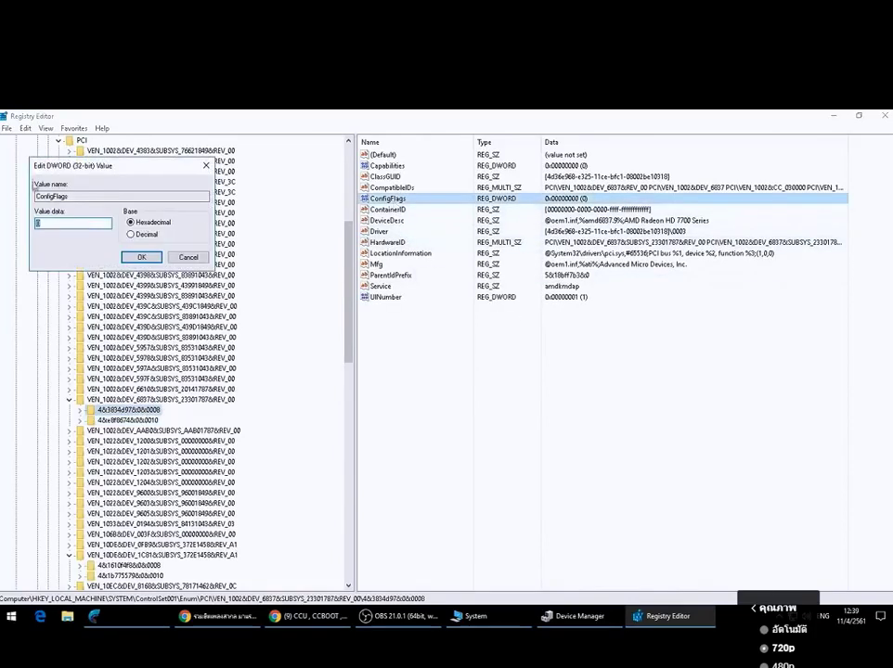
{"action": "left_click", "coordinate": [139, 256]}
{"action": "double_click", "coordinate": [422, 204]}
{"action": "left_click", "coordinate": [187, 257]}
{"action": "left_click", "coordinate": [134, 419]}
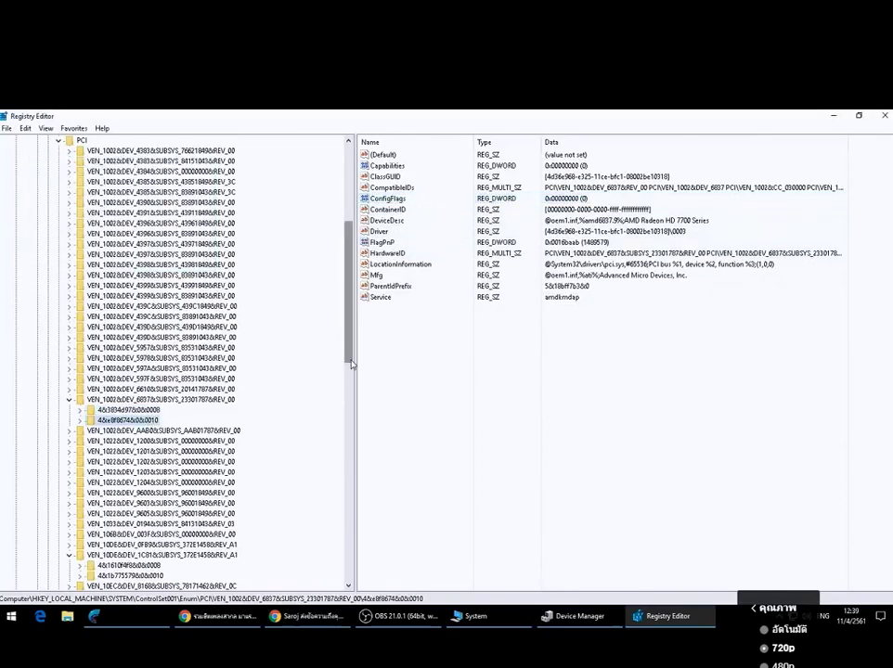
{"action": "left_click_drag", "start_coordinate": [351, 312], "coordinate": [356, 367]}
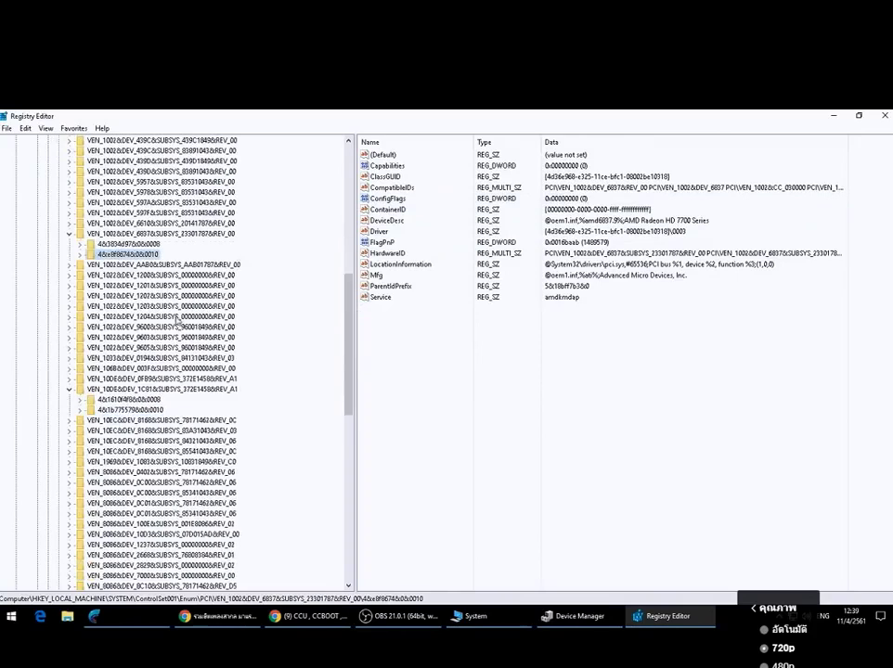
{"action": "left_click", "coordinate": [136, 245]}
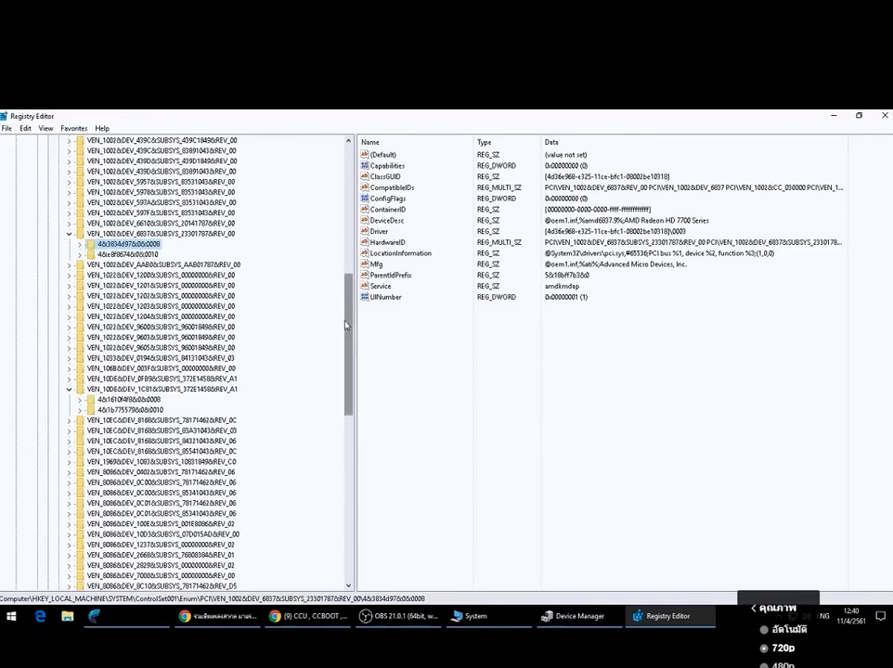
Collapse the PCI, Enum, ControlSet001 and SYSTEM keys in the registry tree.
{"action": "left_click_drag", "start_coordinate": [345, 325], "coordinate": [346, 243]}
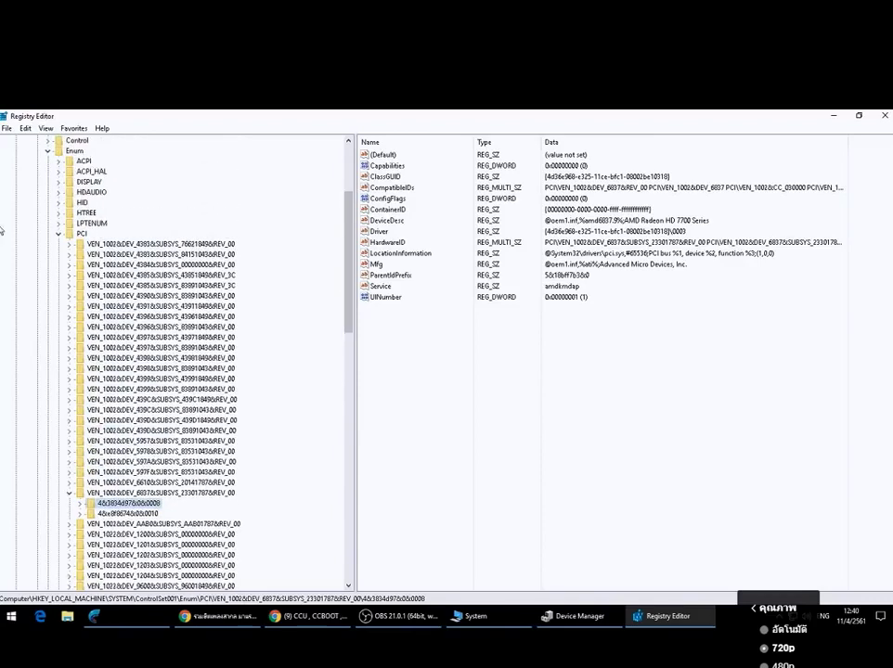
{"action": "left_click", "coordinate": [58, 235]}
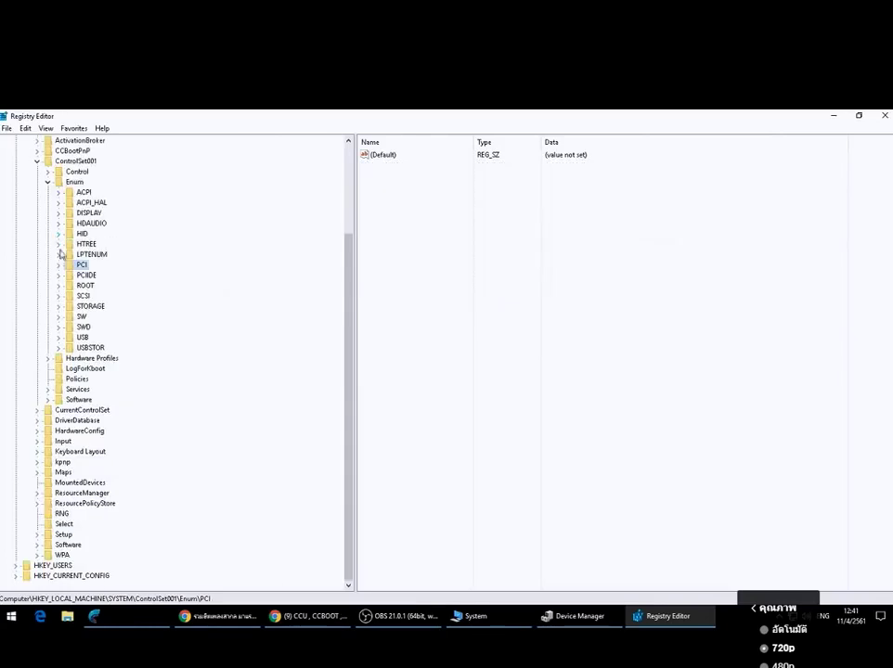
{"action": "left_click", "coordinate": [48, 214]}
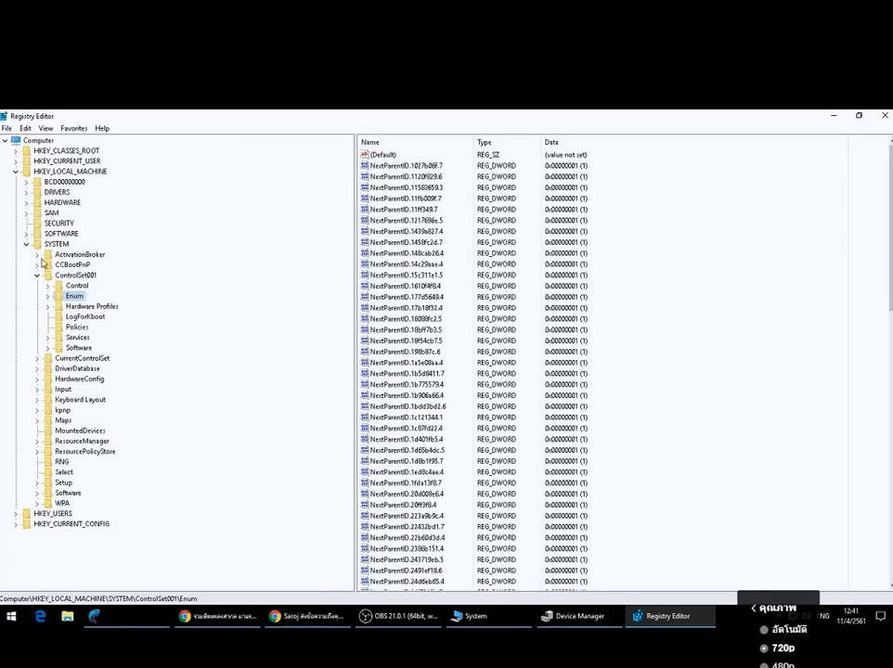
{"action": "key", "text": "Left"}
{"action": "key", "text": "Left"}
{"action": "left_click", "coordinate": [26, 244]}
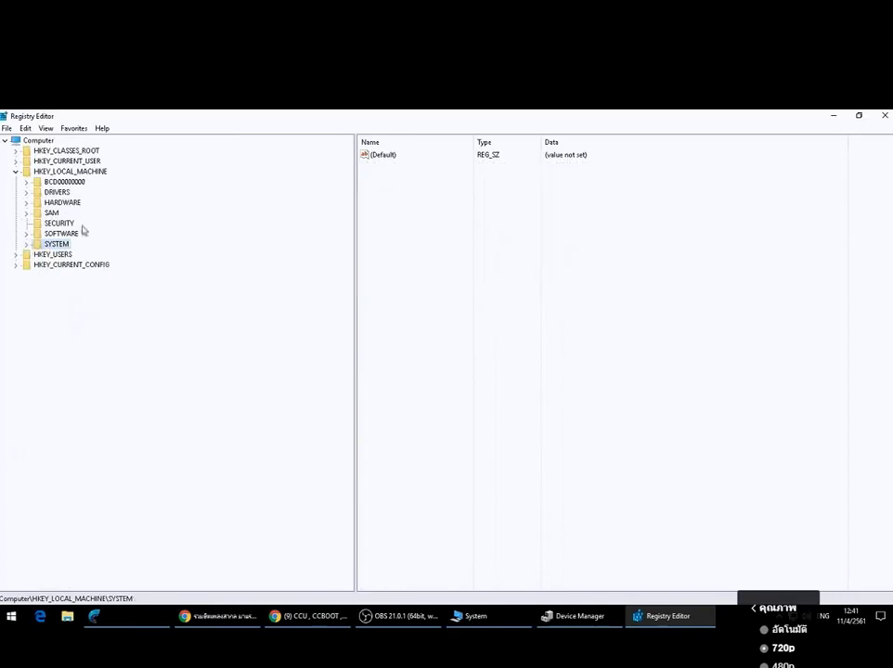
Expand the SOFTWARE key under HKEY_LOCAL_MACHINE and its Microsoft subkey.
{"action": "left_click", "coordinate": [52, 234]}
{"action": "left_click", "coordinate": [26, 235]}
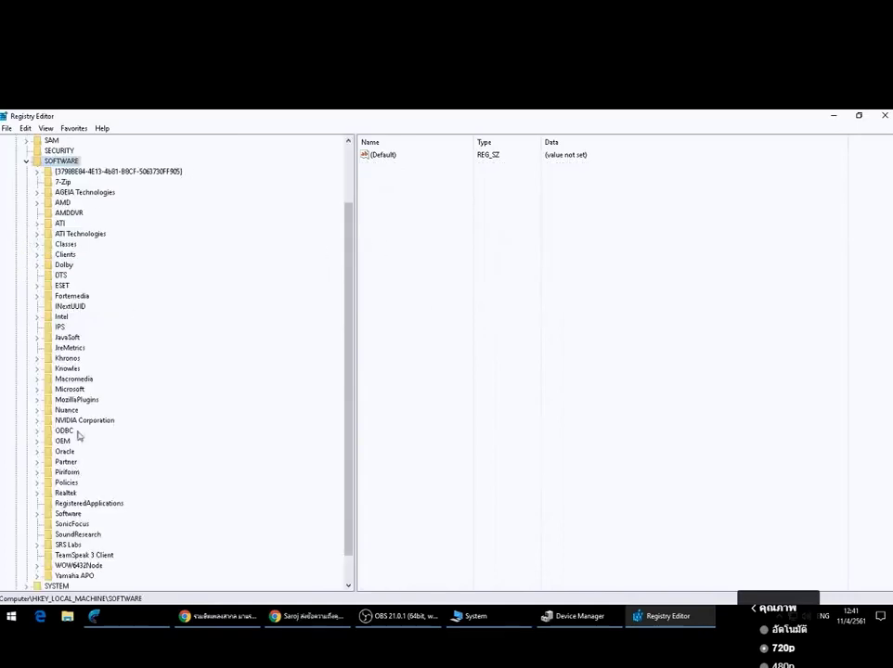
{"action": "scroll", "coordinate": [73, 430], "scroll_direction": "up", "scroll_amount": 3}
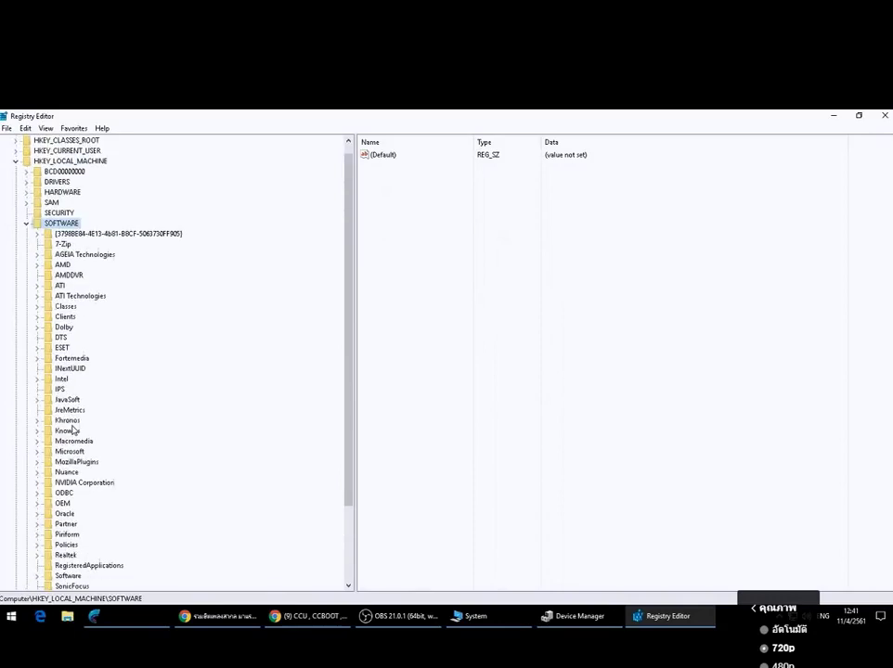
{"action": "scroll", "coordinate": [72, 429], "scroll_direction": "down", "scroll_amount": 3}
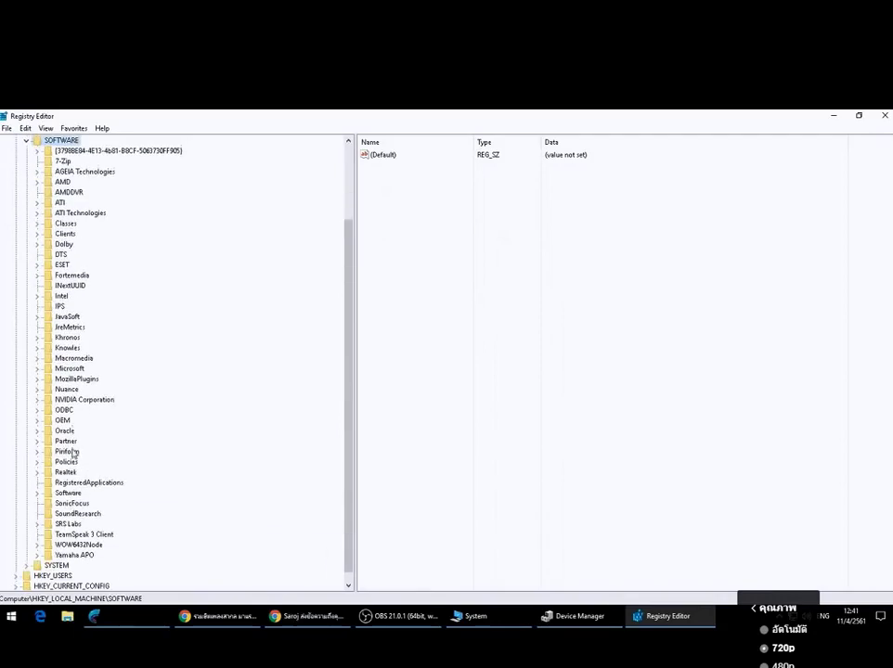
{"action": "left_click", "coordinate": [67, 368]}
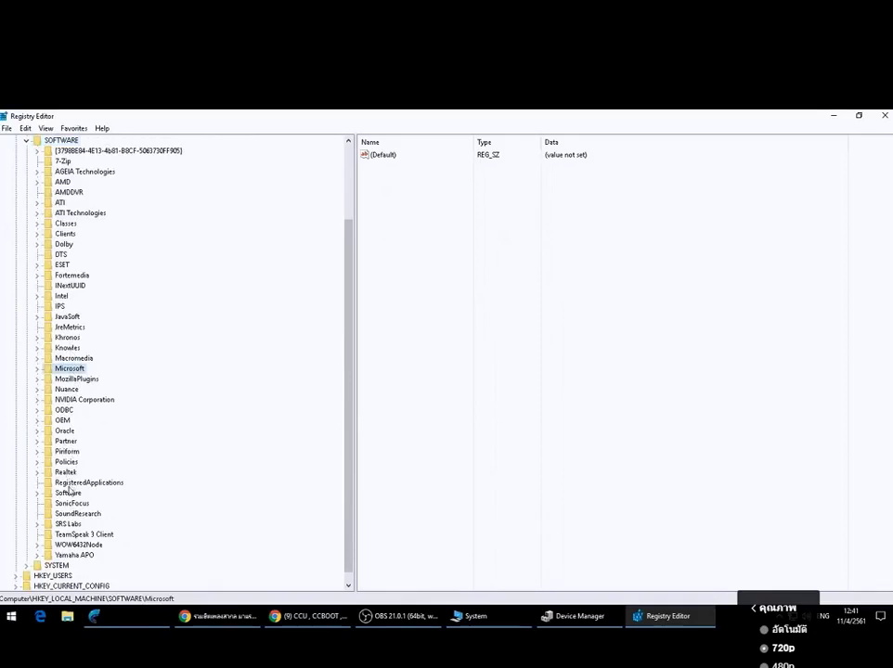
{"action": "double_click", "coordinate": [61, 371]}
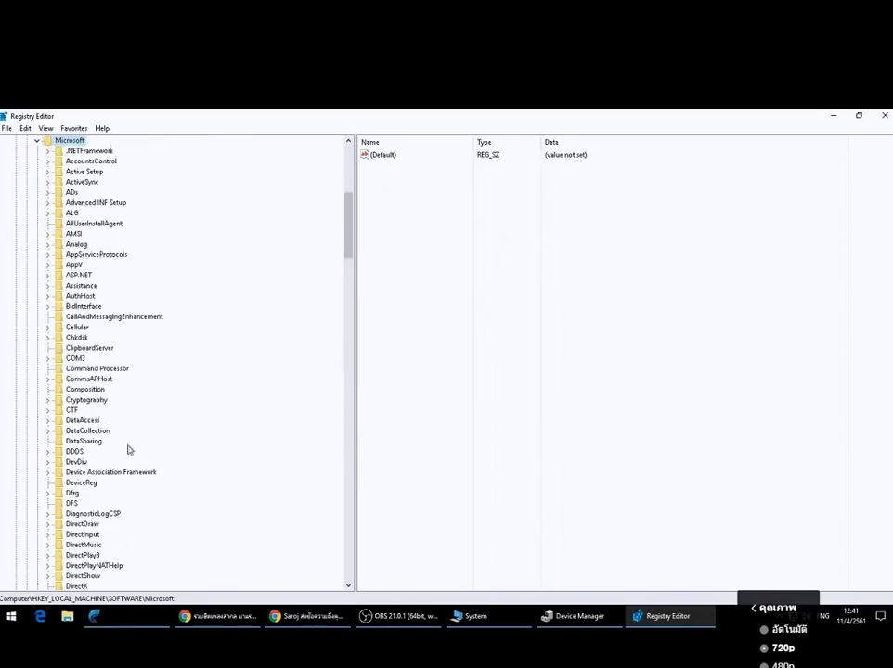
Expand the Windows key under Microsoft and its CurrentVersion subkey.
{"action": "scroll", "coordinate": [130, 448], "scroll_direction": "up", "scroll_amount": 1}
{"action": "scroll", "coordinate": [126, 522], "scroll_direction": "down", "scroll_amount": 1}
{"action": "scroll", "coordinate": [127, 523], "scroll_direction": "up", "scroll_amount": 1}
{"action": "scroll", "coordinate": [127, 522], "scroll_direction": "down", "scroll_amount": 2}
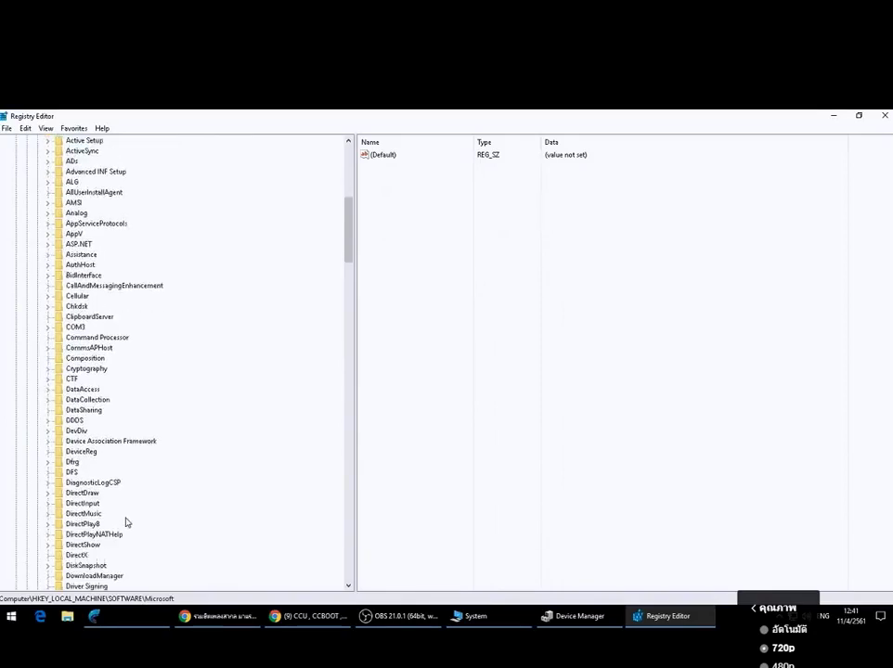
{"action": "scroll", "coordinate": [127, 523], "scroll_direction": "up", "scroll_amount": 1}
{"action": "left_click_drag", "start_coordinate": [351, 247], "coordinate": [273, 486]}
{"action": "scroll", "coordinate": [107, 502], "scroll_direction": "down", "scroll_amount": 1}
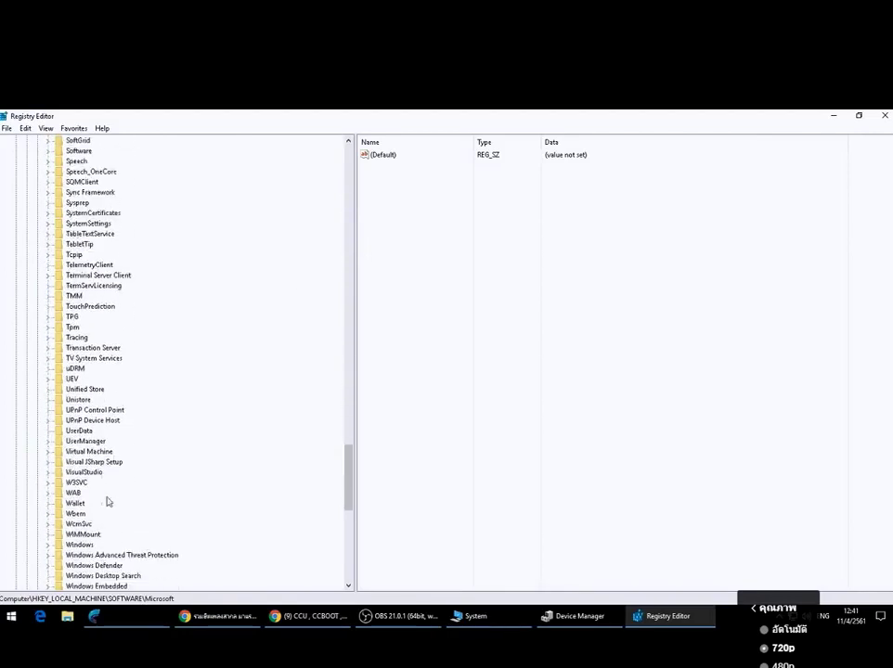
{"action": "double_click", "coordinate": [79, 545]}
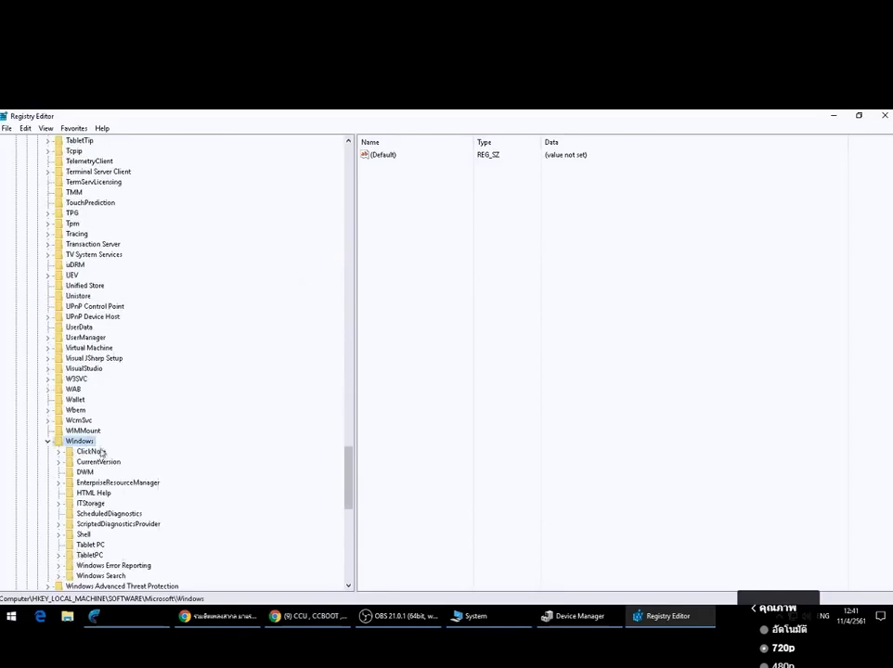
{"action": "scroll", "coordinate": [71, 555], "scroll_direction": "down", "scroll_amount": 2}
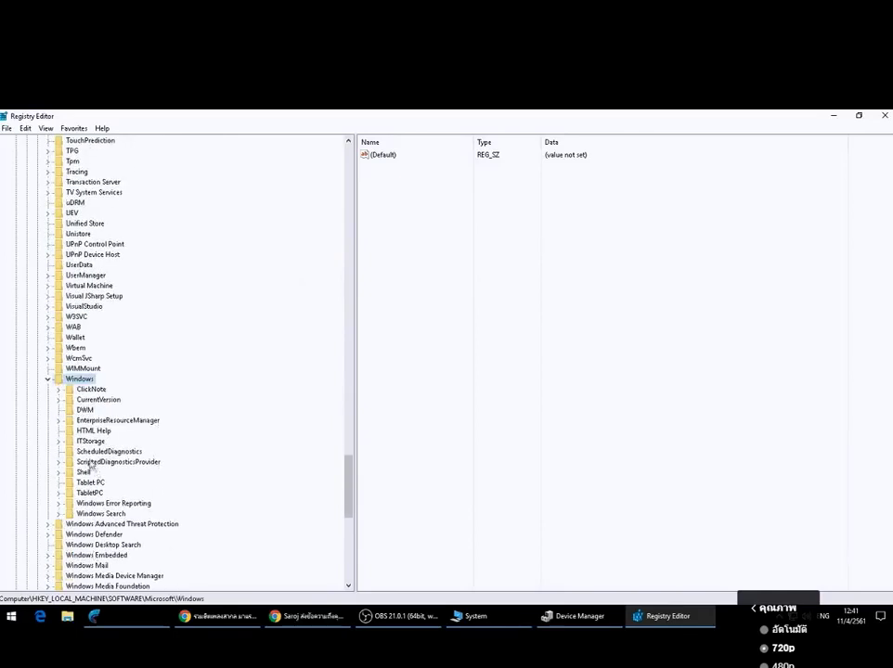
{"action": "left_click", "coordinate": [97, 399]}
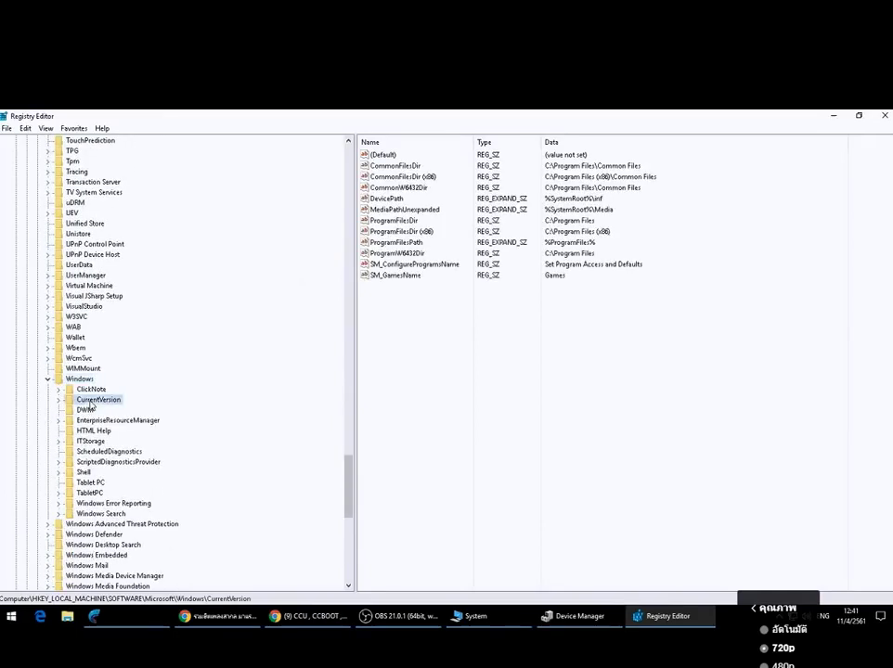
{"action": "left_click", "coordinate": [59, 399]}
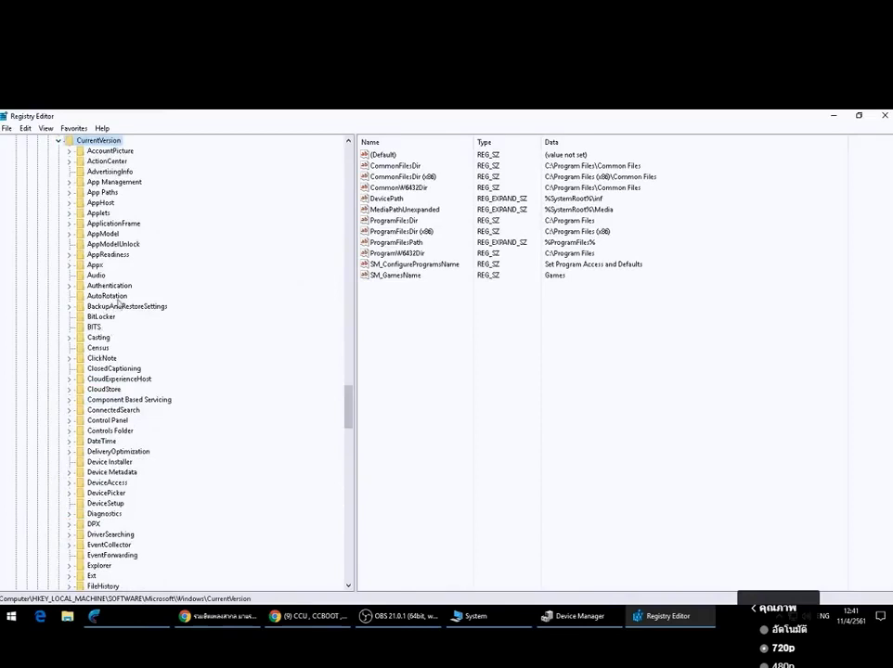
Find the Setup key under CurrentVersion and expand it.
{"action": "scroll", "coordinate": [98, 494], "scroll_direction": "down", "scroll_amount": 5}
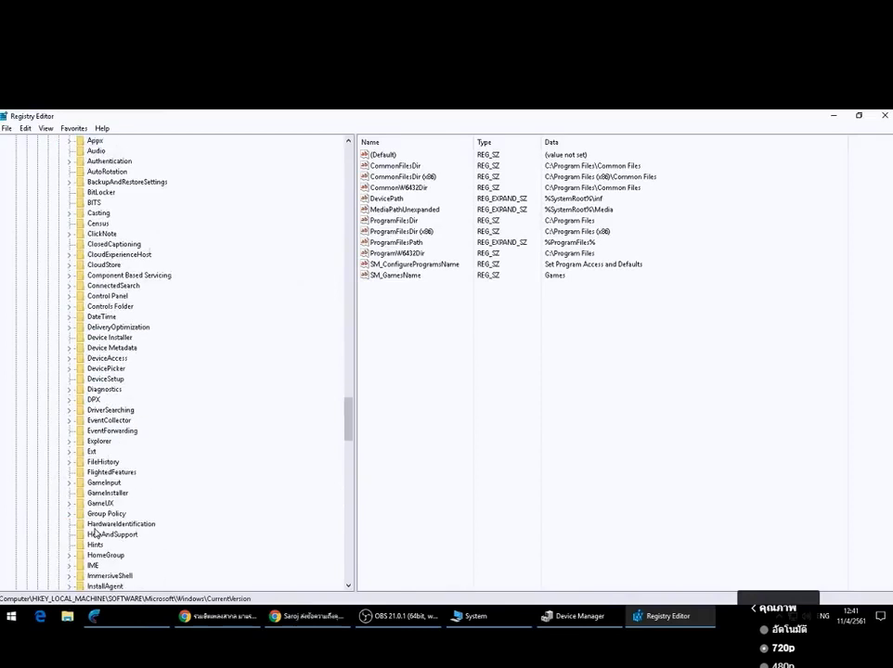
{"action": "left_click", "coordinate": [94, 527]}
{"action": "scroll", "coordinate": [94, 532], "scroll_direction": "down", "scroll_amount": 3}
{"action": "scroll", "coordinate": [94, 533], "scroll_direction": "up", "scroll_amount": 2}
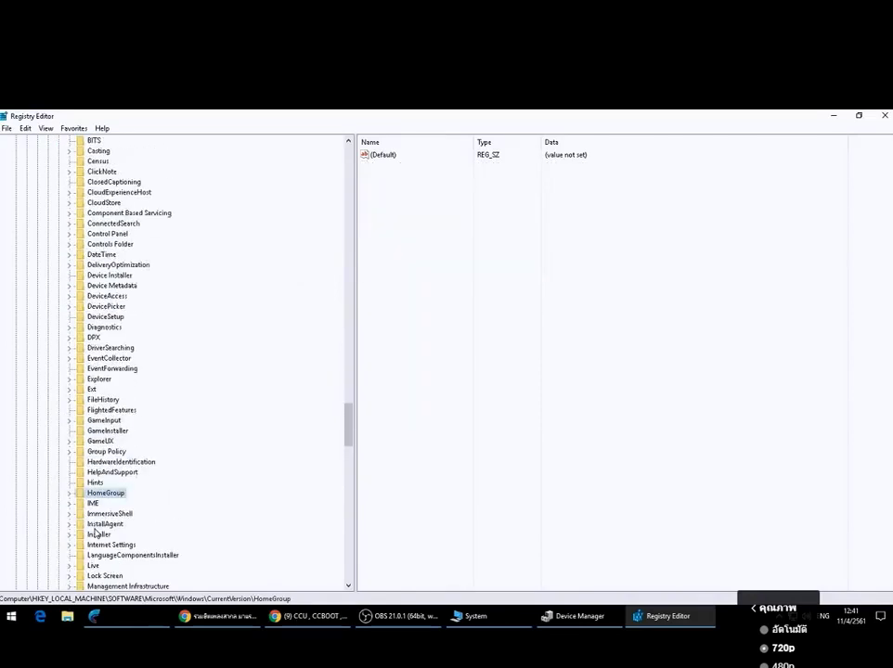
{"action": "scroll", "coordinate": [93, 533], "scroll_direction": "down", "scroll_amount": 3}
{"action": "scroll", "coordinate": [94, 531], "scroll_direction": "down", "scroll_amount": 2}
{"action": "scroll", "coordinate": [94, 531], "scroll_direction": "up", "scroll_amount": 2}
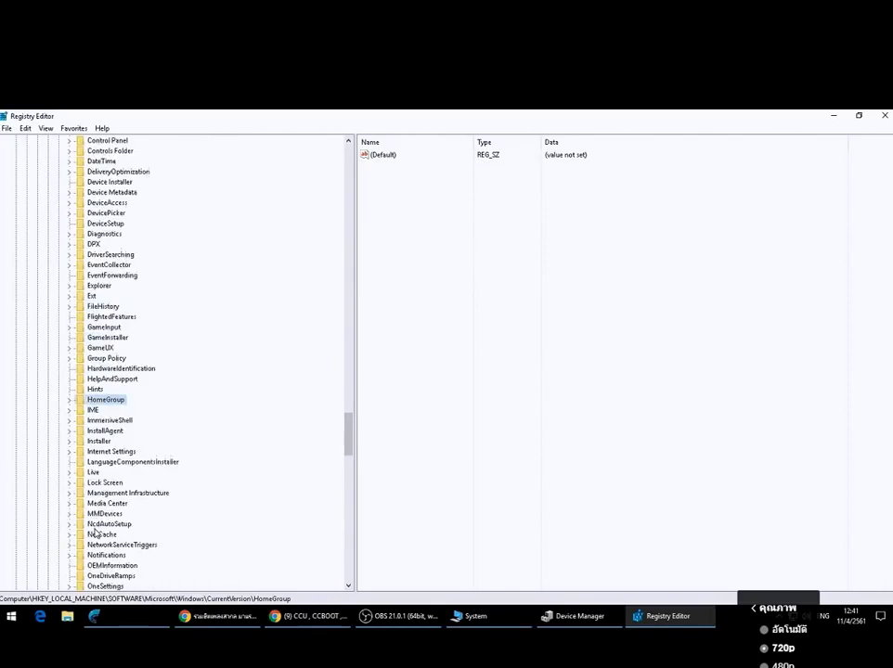
{"action": "scroll", "coordinate": [93, 531], "scroll_direction": "down", "scroll_amount": 3}
{"action": "scroll", "coordinate": [95, 532], "scroll_direction": "up", "scroll_amount": 4}
{"action": "scroll", "coordinate": [95, 532], "scroll_direction": "down", "scroll_amount": 8}
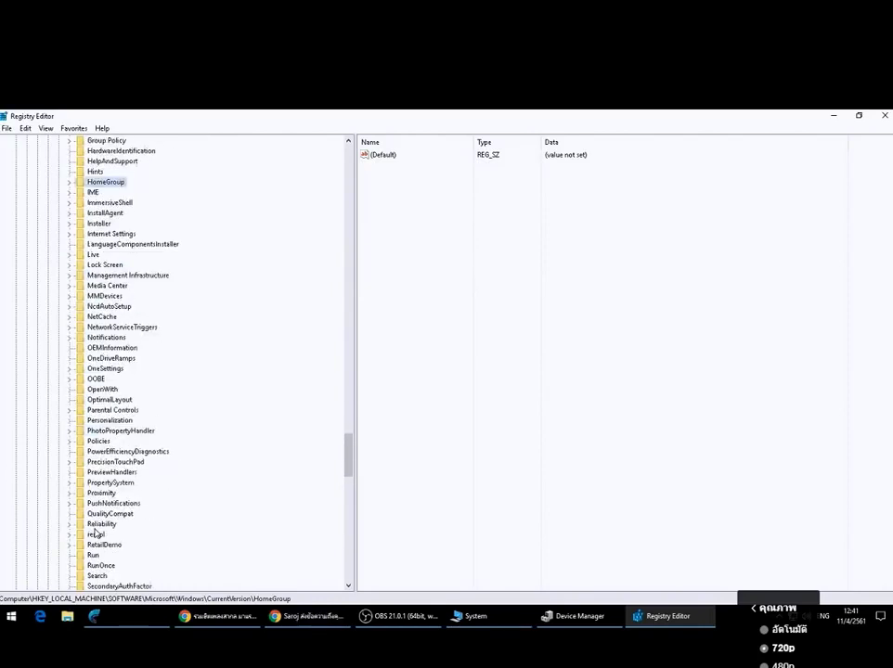
{"action": "left_click_drag", "start_coordinate": [347, 459], "coordinate": [348, 481]}
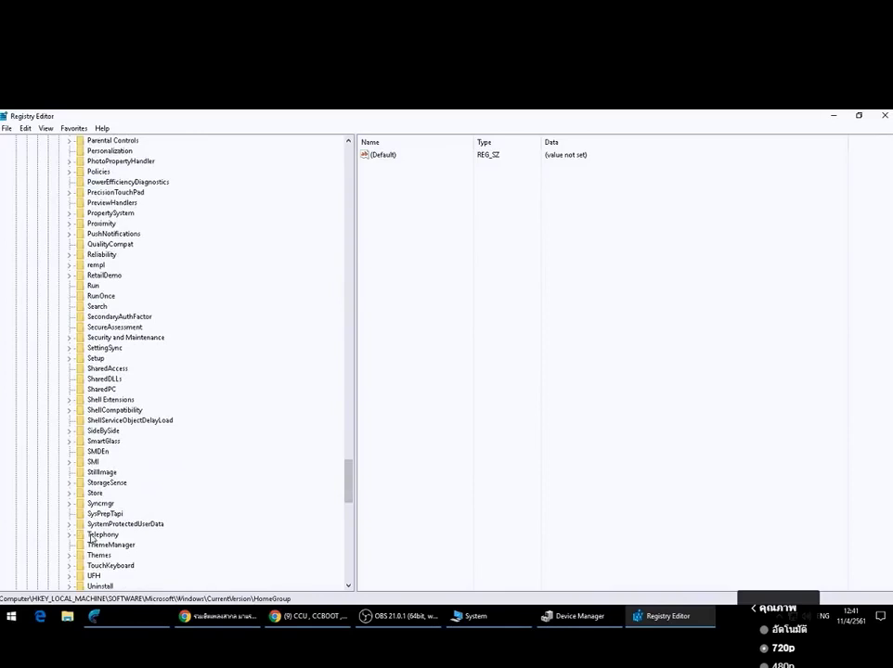
{"action": "left_click", "coordinate": [93, 358]}
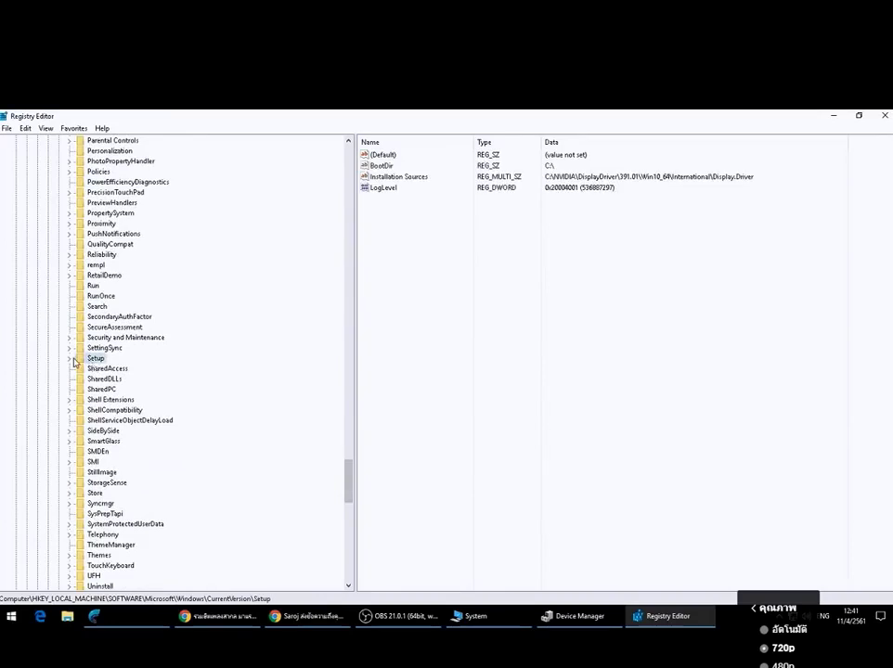
{"action": "left_click", "coordinate": [69, 358]}
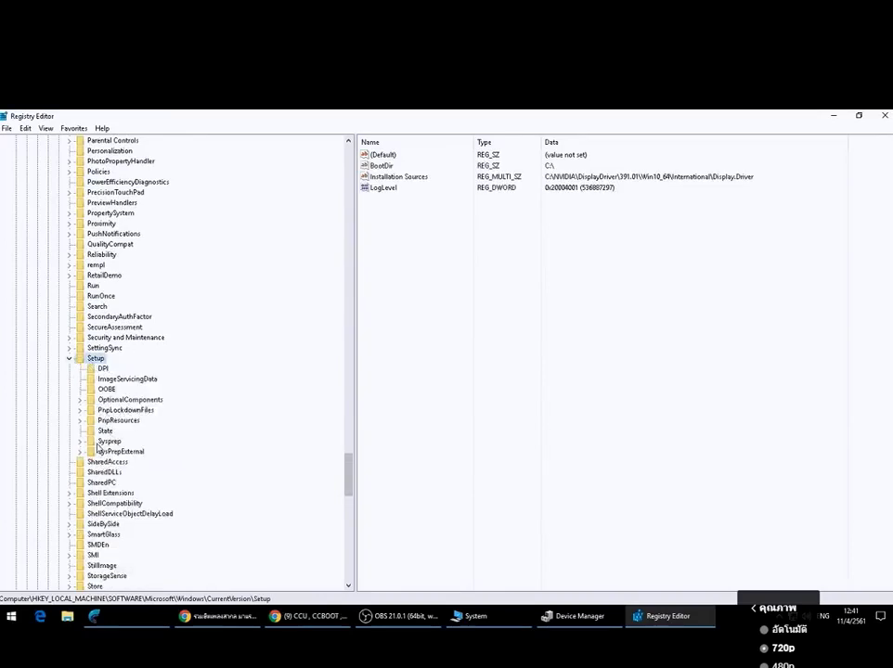
Expand the Sysprep key under Setup and select its Settings subkey.
{"action": "left_click", "coordinate": [92, 442]}
{"action": "left_click", "coordinate": [80, 441]}
{"action": "left_click", "coordinate": [92, 474]}
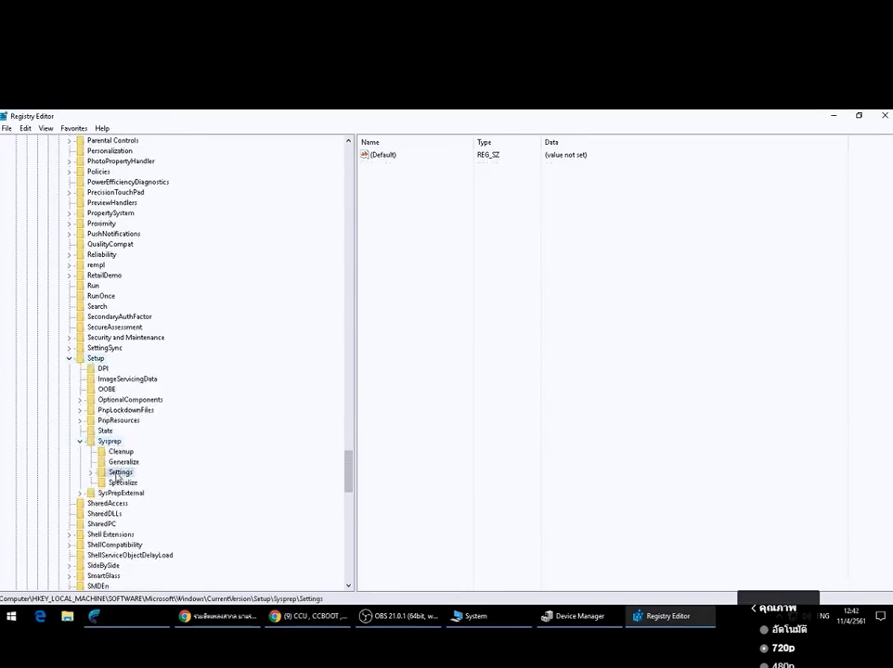
Select the sppnp subkey under Sysprep's Settings key and inspect the DoNotCleanUpNonPresentDevices value without changing it.
{"action": "left_click", "coordinate": [90, 472]}
{"action": "left_click", "coordinate": [126, 483]}
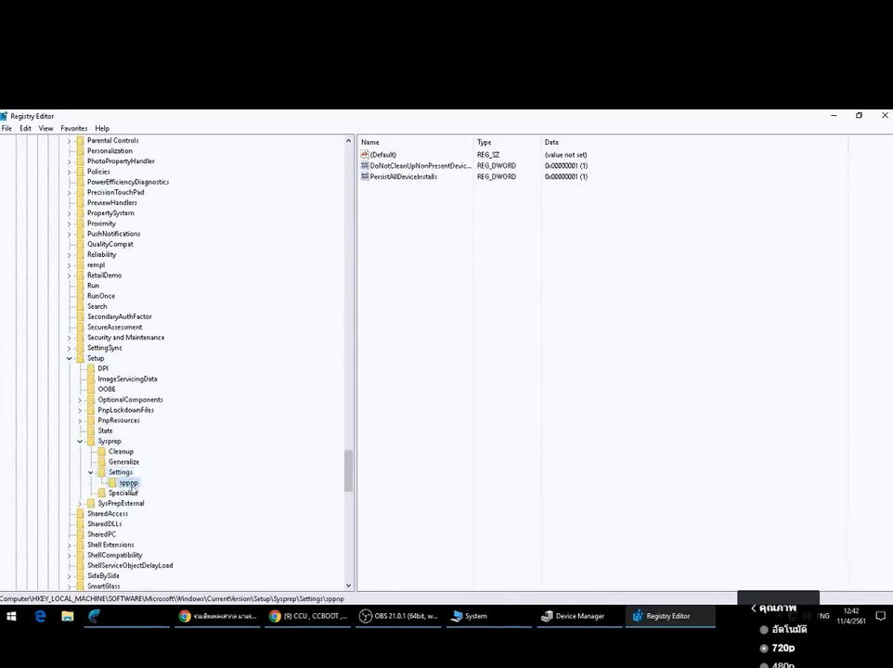
{"action": "double_click", "coordinate": [413, 165]}
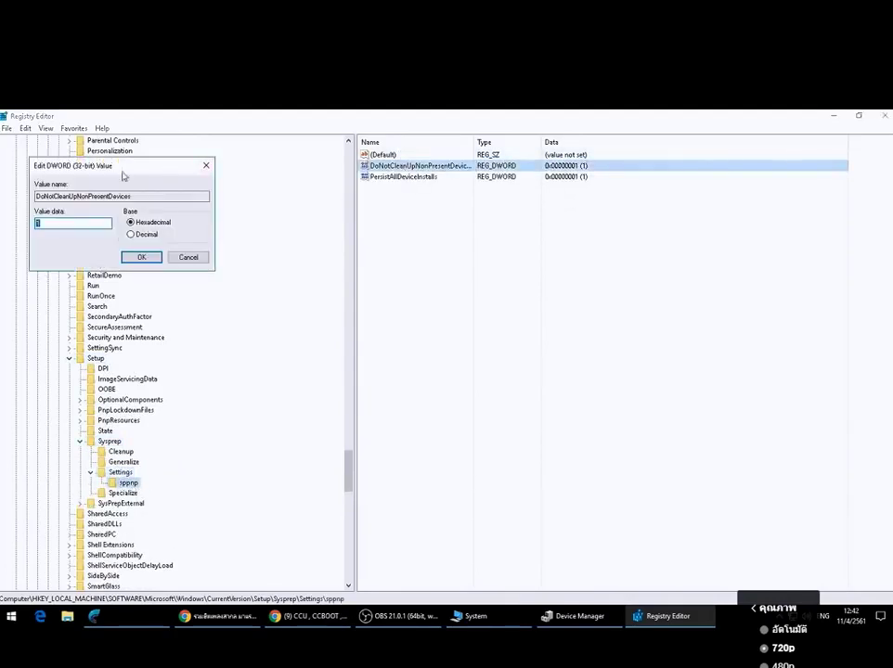
{"action": "left_click_drag", "start_coordinate": [123, 175], "coordinate": [501, 293]}
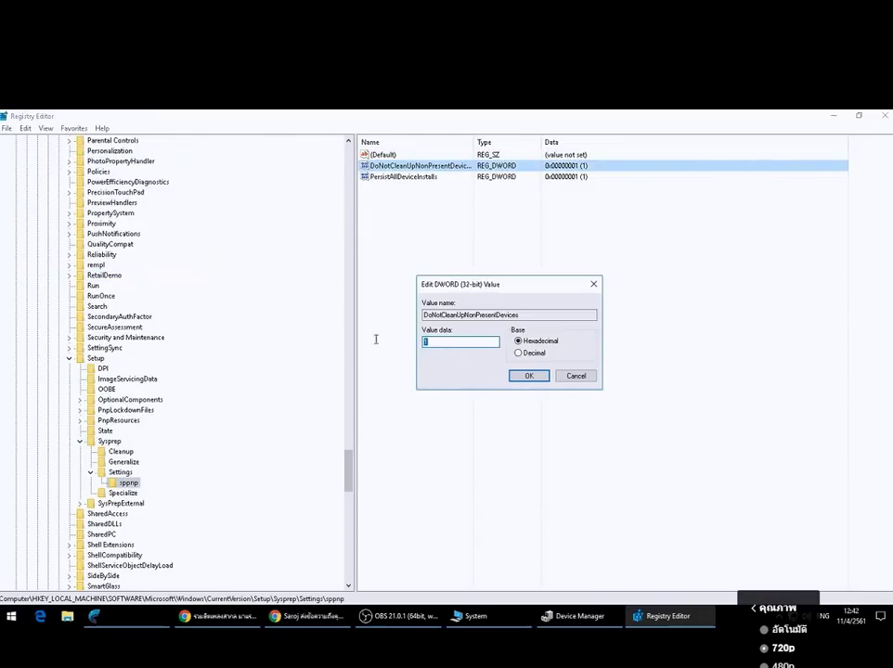
{"action": "left_click", "coordinate": [575, 376]}
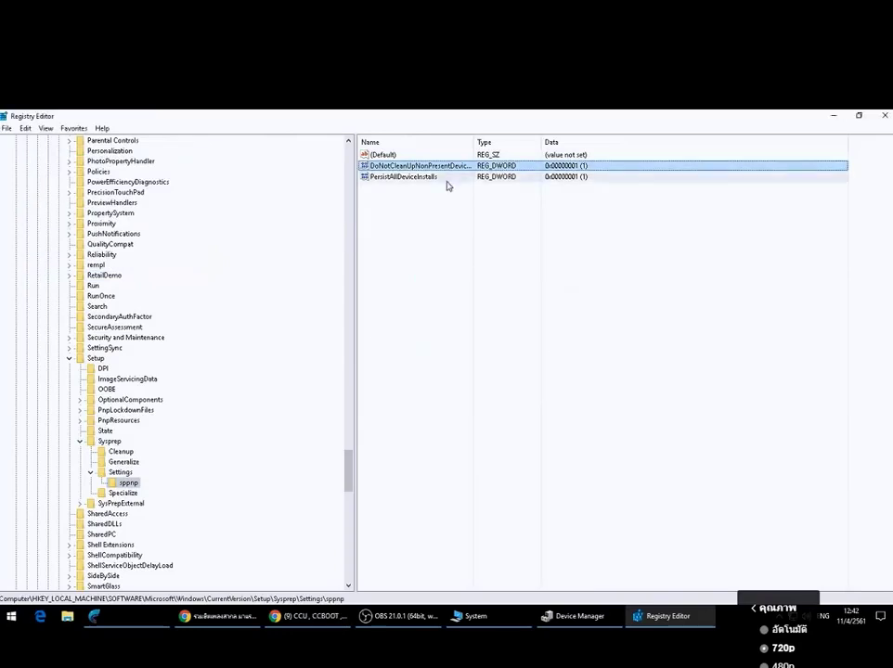
Inspect the PersistAllDeviceInstalls value in the sppnp key and leave it unchanged.
{"action": "double_click", "coordinate": [421, 178]}
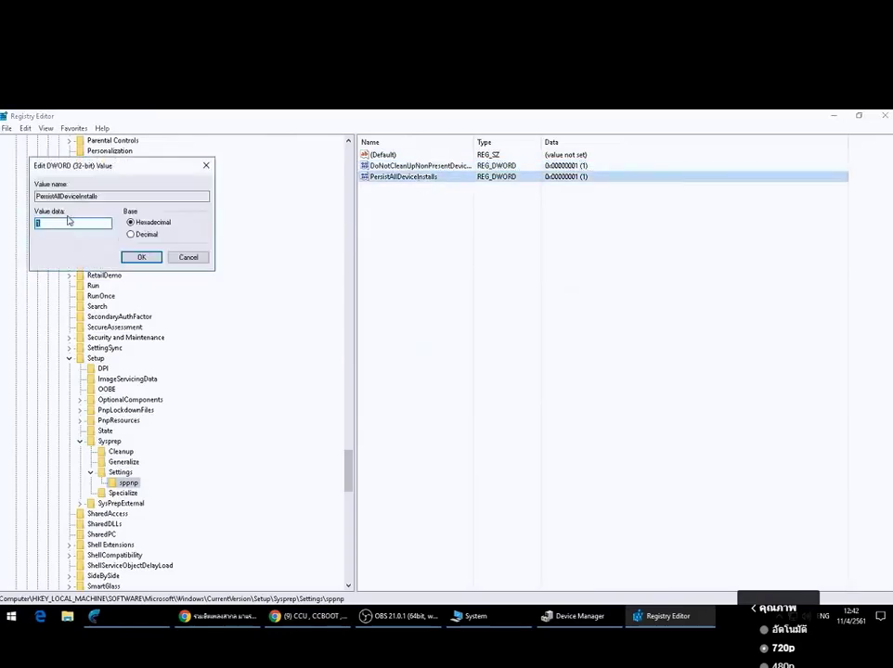
{"action": "left_click_drag", "start_coordinate": [88, 165], "coordinate": [473, 226]}
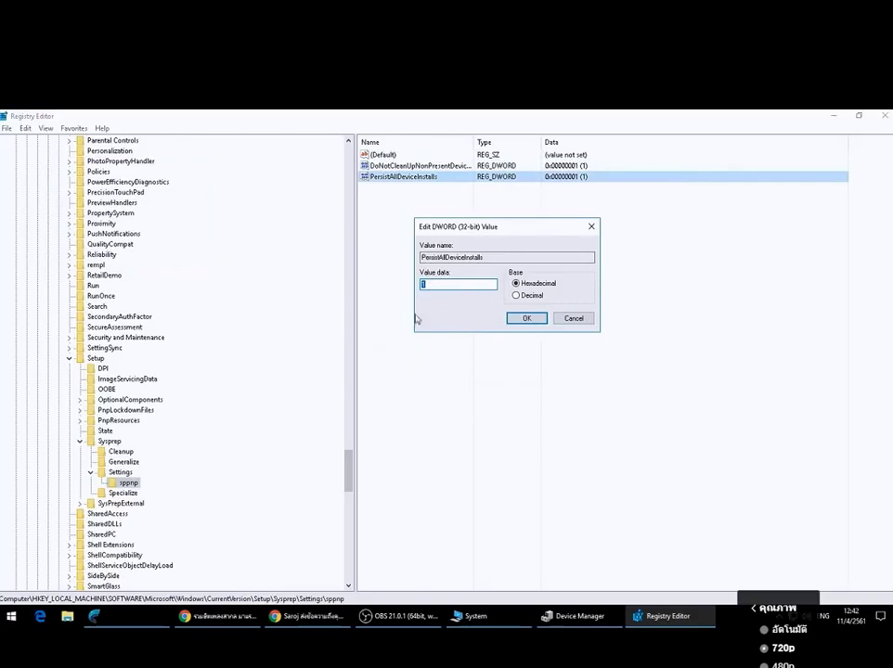
{"action": "left_click", "coordinate": [572, 318]}
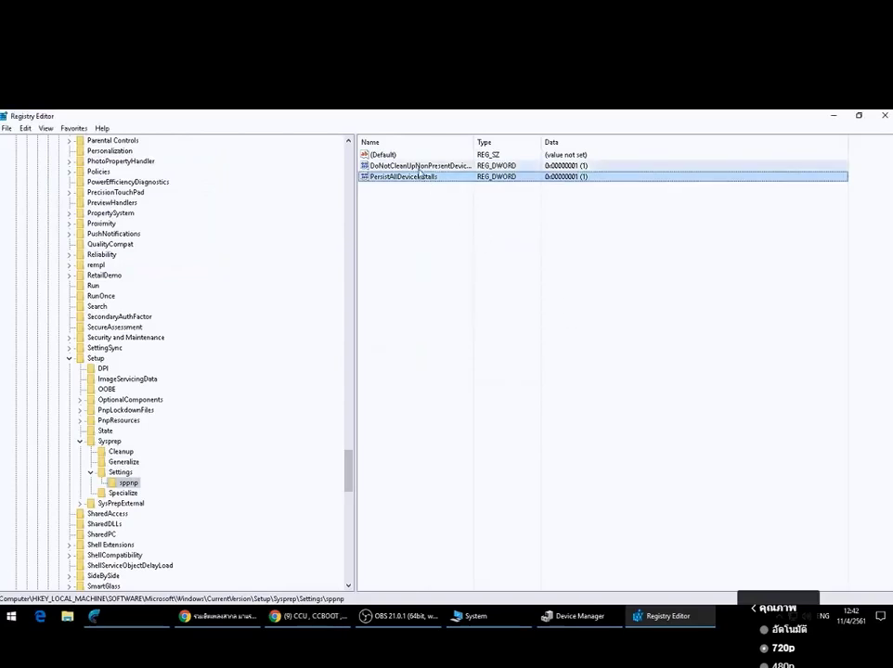
Recheck the data of DoNotCleanUpNonPresentDevices and PersistAllDeviceInstalls in the sppnp key, cancelling both edits.
{"action": "key", "text": "Up"}
{"action": "key", "text": "Return"}
{"action": "left_click_drag", "start_coordinate": [115, 173], "coordinate": [415, 272]}
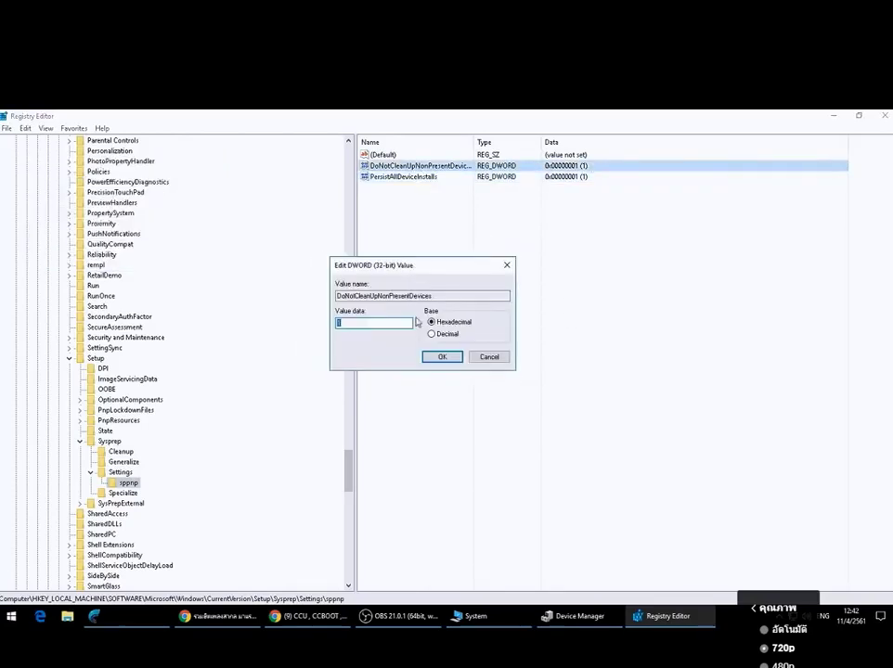
{"action": "left_click", "coordinate": [489, 356]}
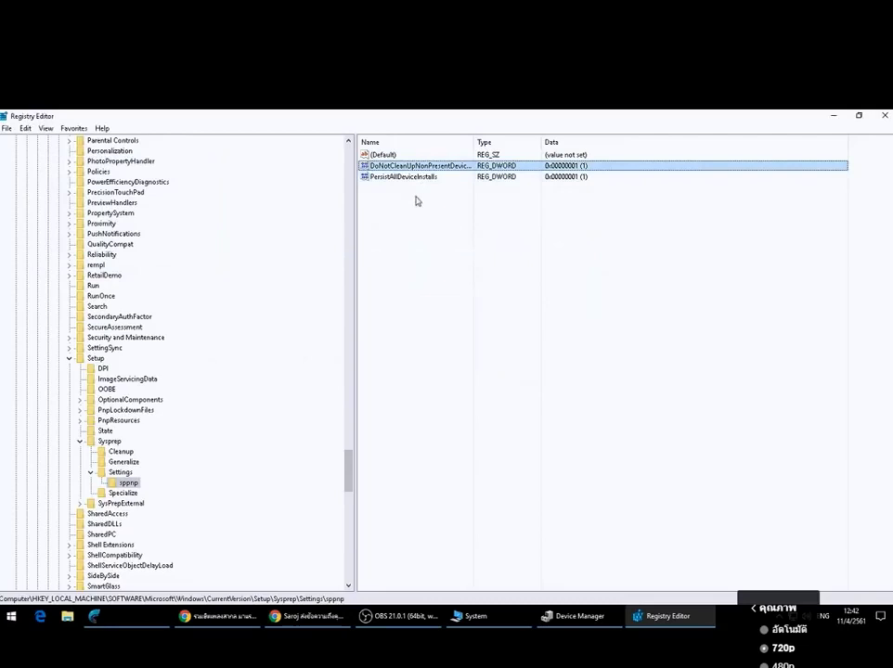
{"action": "double_click", "coordinate": [405, 177]}
{"action": "left_click_drag", "start_coordinate": [85, 167], "coordinate": [408, 256]}
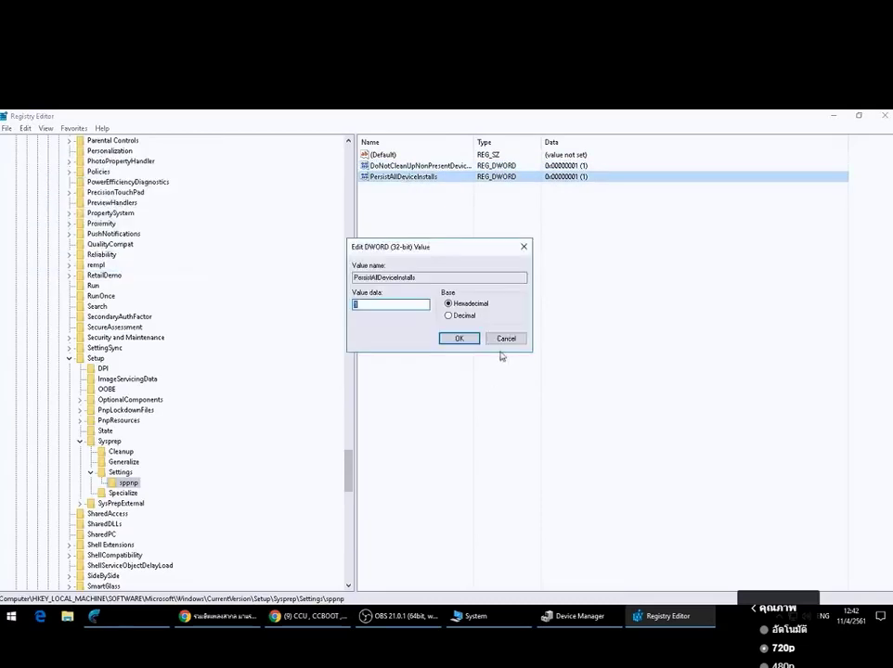
{"action": "left_click", "coordinate": [502, 338]}
Collapse the Setup key under CurrentVersion, the Microsoft key and the whole SOFTWARE key.
{"action": "left_click", "coordinate": [69, 359]}
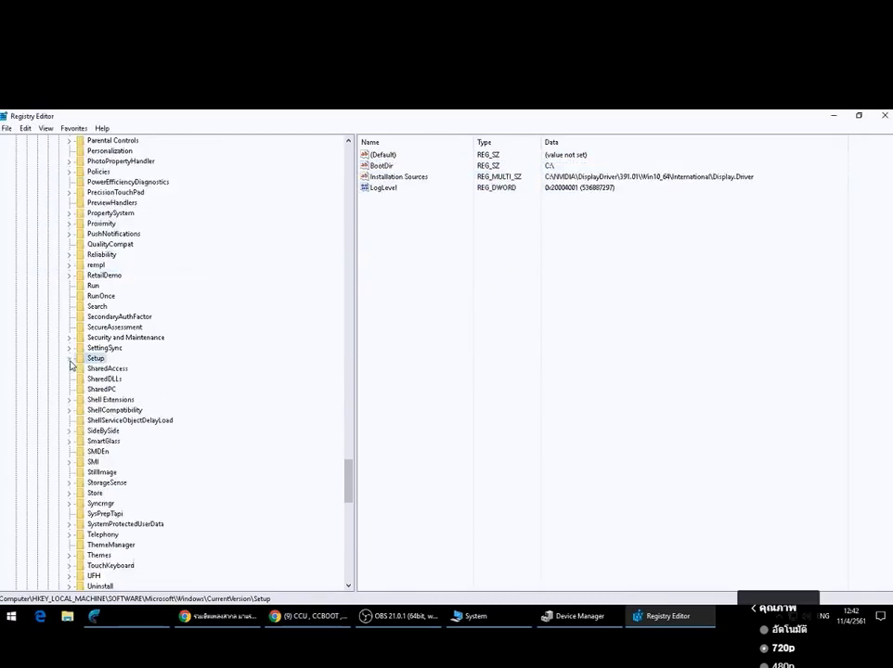
{"action": "scroll", "coordinate": [68, 390], "scroll_direction": "down", "scroll_amount": 5}
{"action": "scroll", "coordinate": [68, 391], "scroll_direction": "down", "scroll_amount": 2}
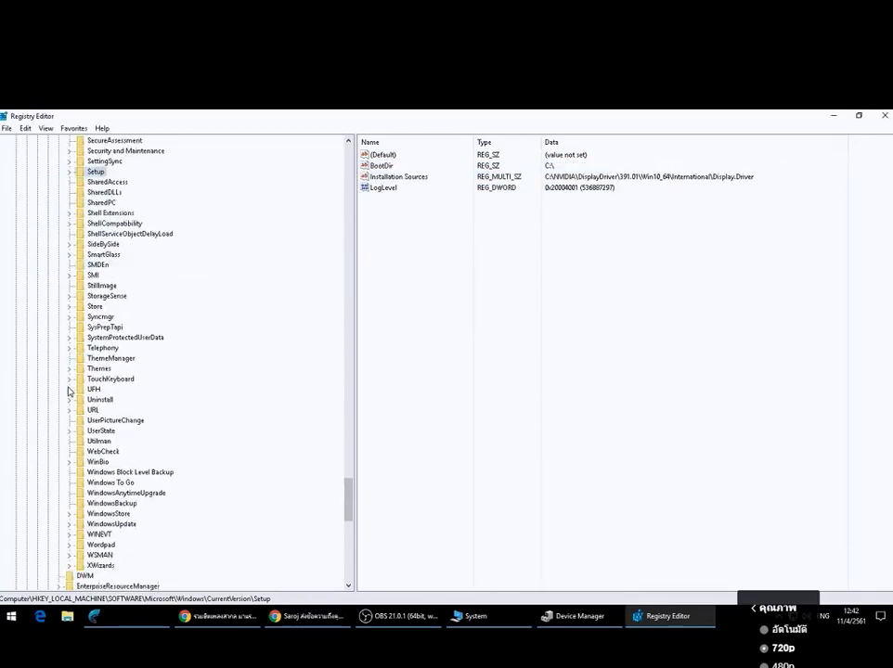
{"action": "scroll", "coordinate": [68, 391], "scroll_direction": "up", "scroll_amount": 2}
{"action": "scroll", "coordinate": [68, 391], "scroll_direction": "up", "scroll_amount": 1}
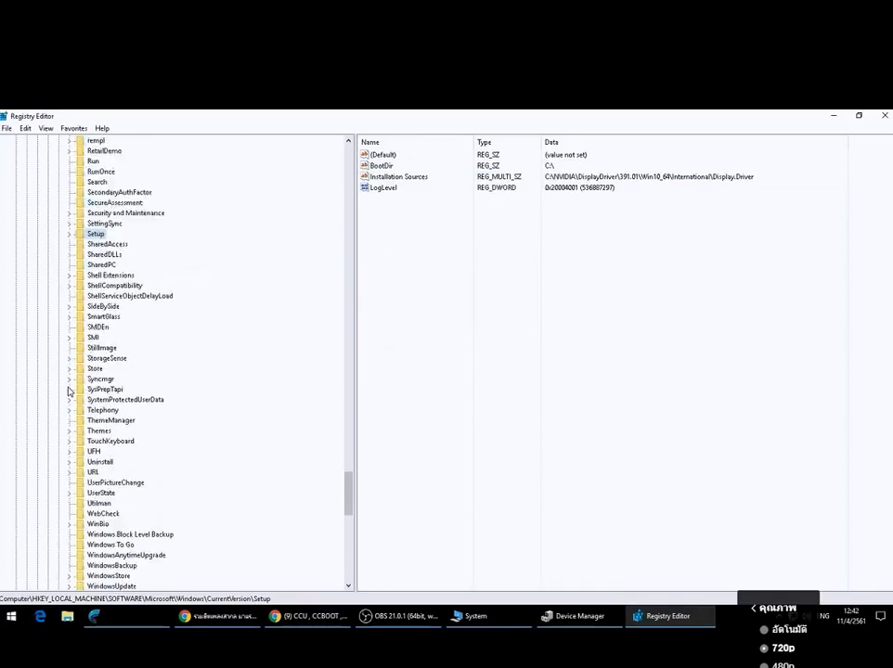
{"action": "left_click_drag", "start_coordinate": [348, 490], "coordinate": [335, 176]}
{"action": "left_click", "coordinate": [35, 402]}
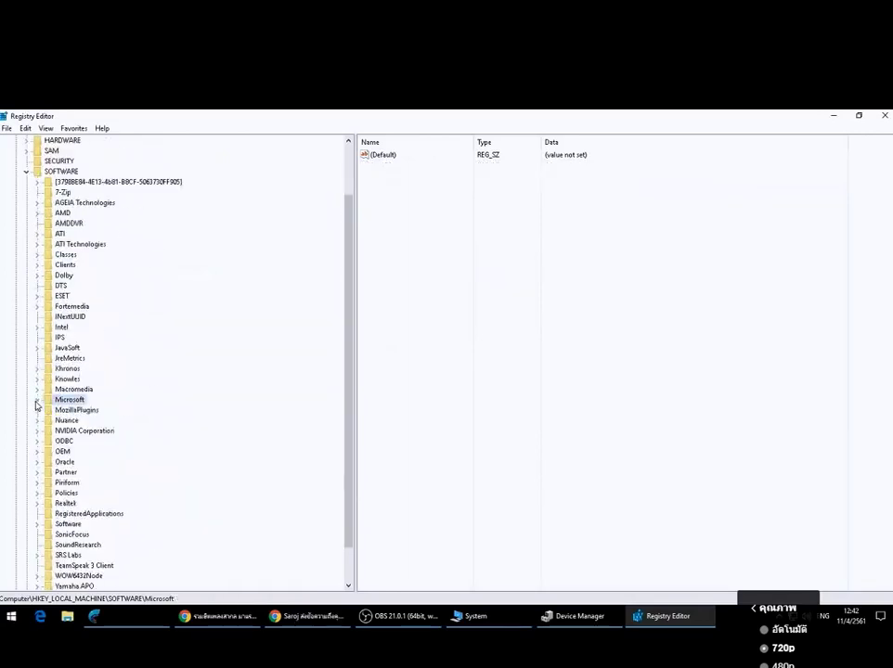
{"action": "scroll", "coordinate": [42, 436], "scroll_direction": "down", "scroll_amount": 1}
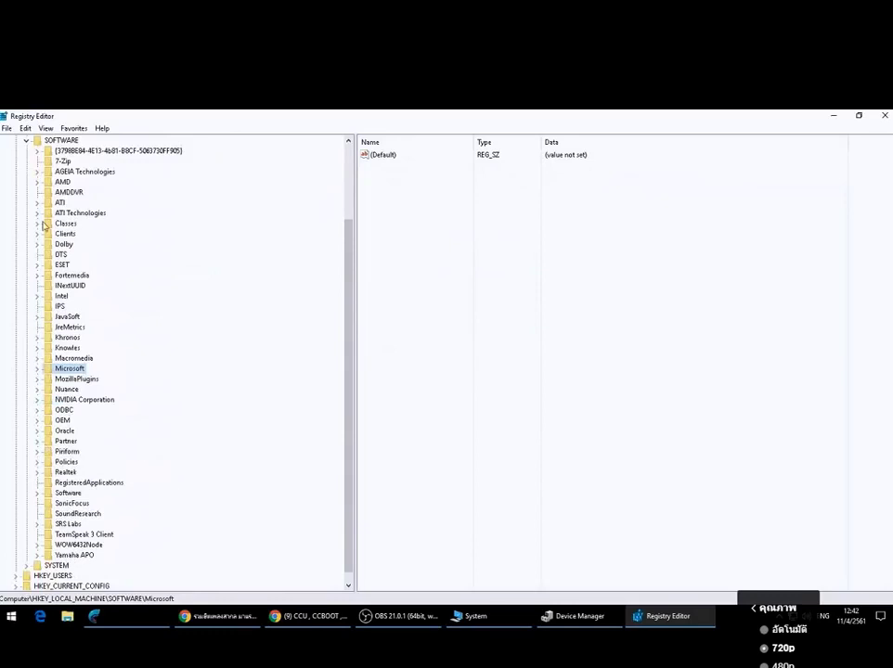
{"action": "scroll", "coordinate": [40, 222], "scroll_direction": "up", "scroll_amount": 2}
{"action": "left_click", "coordinate": [26, 192]}
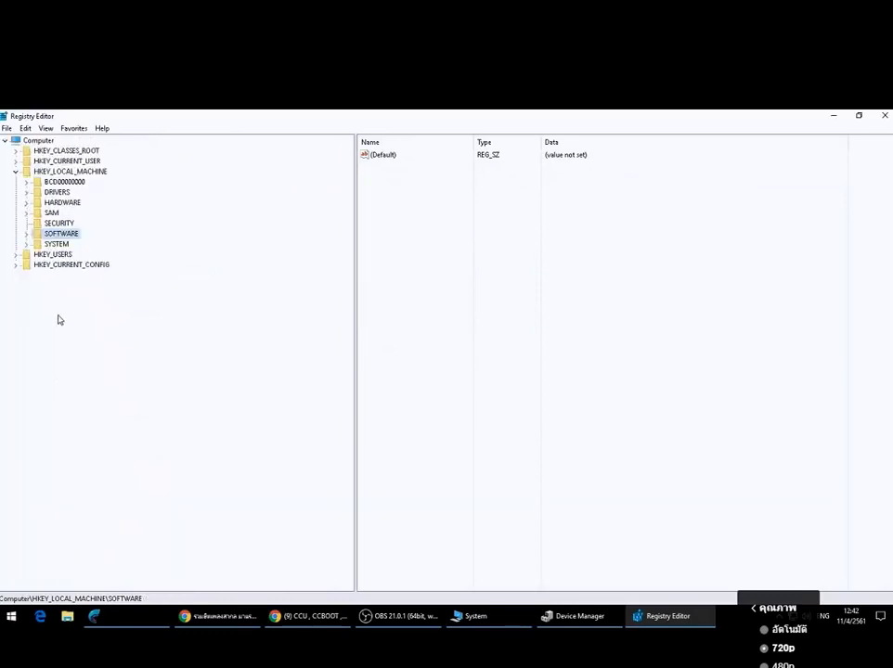
Expand the SYSTEM key under HKEY_LOCAL_MACHINE and its Setup subkey.
{"action": "double_click", "coordinate": [56, 243]}
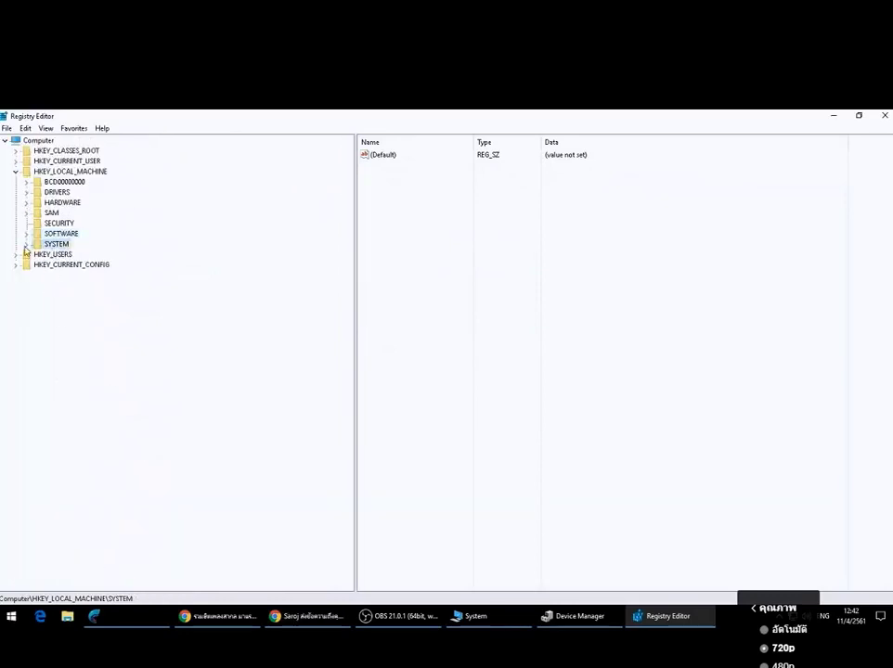
{"action": "left_click", "coordinate": [57, 409]}
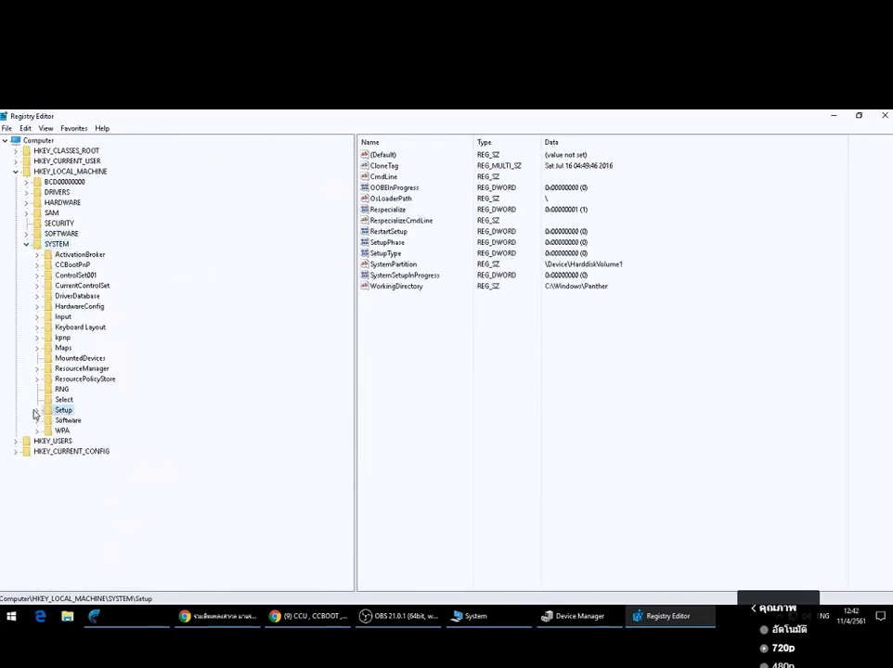
{"action": "left_click", "coordinate": [37, 409]}
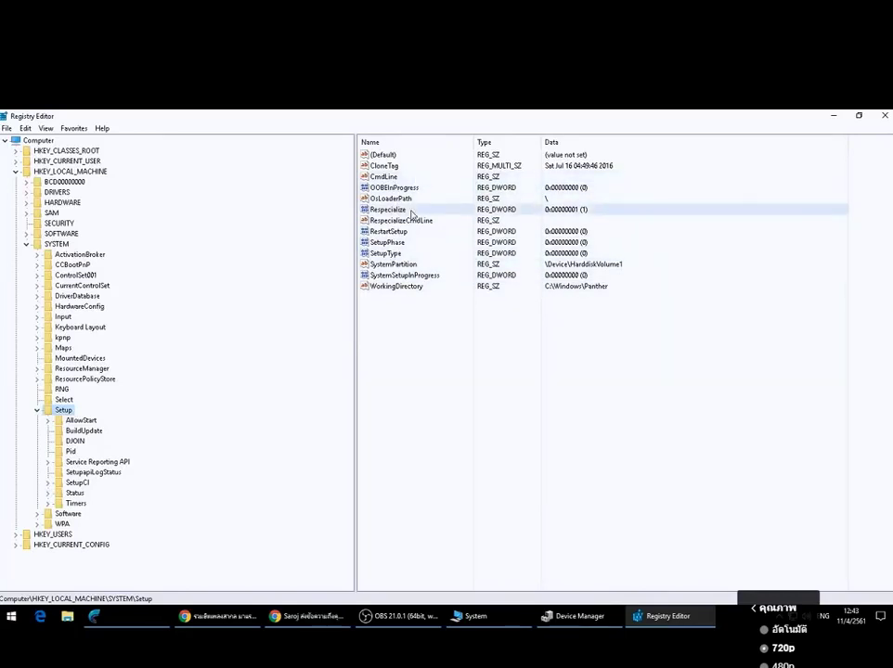
Inspect the RespecializeCmdLine string in the SYSTEM\Setup key and leave it unchanged.
{"action": "double_click", "coordinate": [414, 228]}
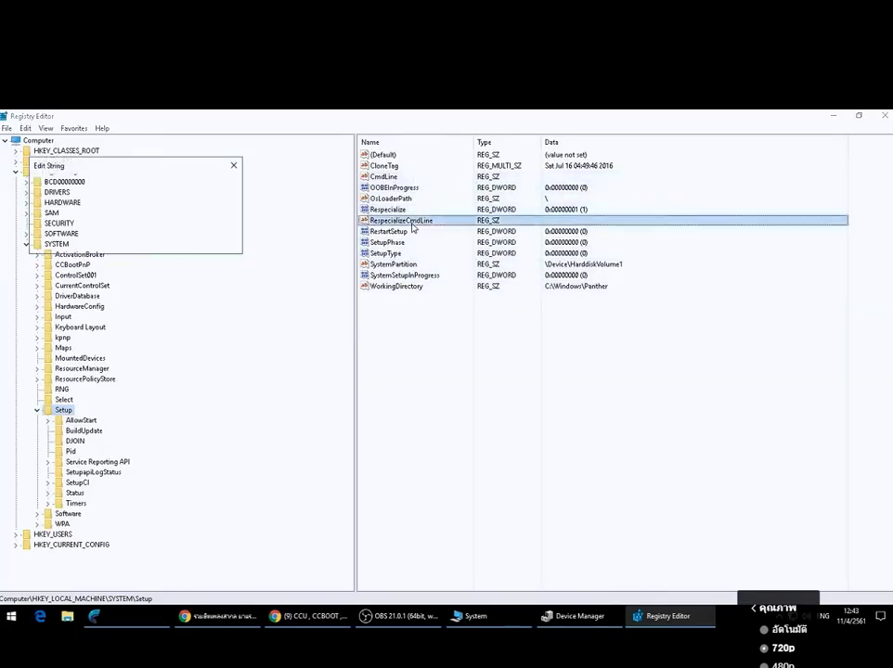
{"action": "left_click_drag", "start_coordinate": [139, 169], "coordinate": [520, 364]}
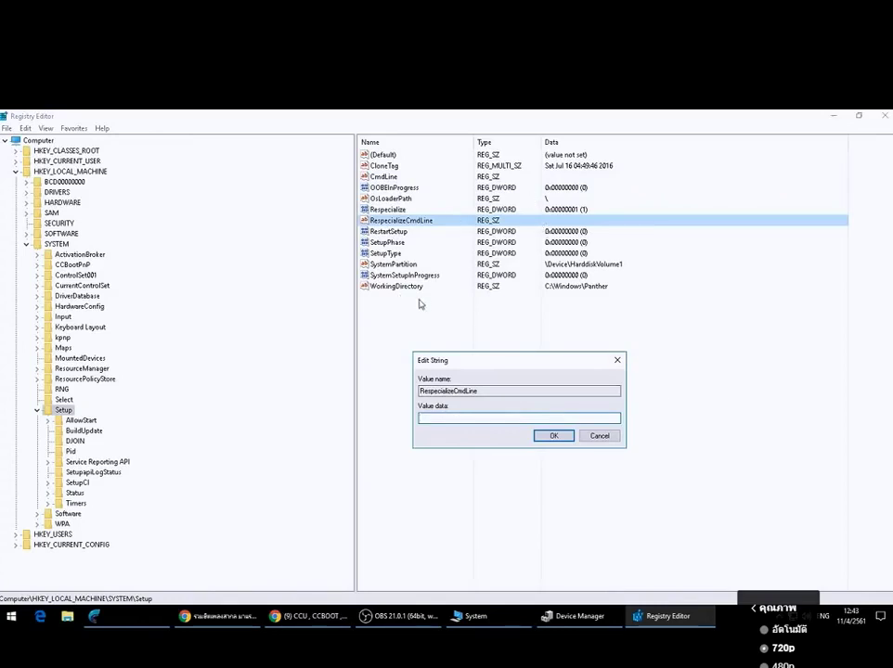
{"action": "left_click", "coordinate": [599, 435]}
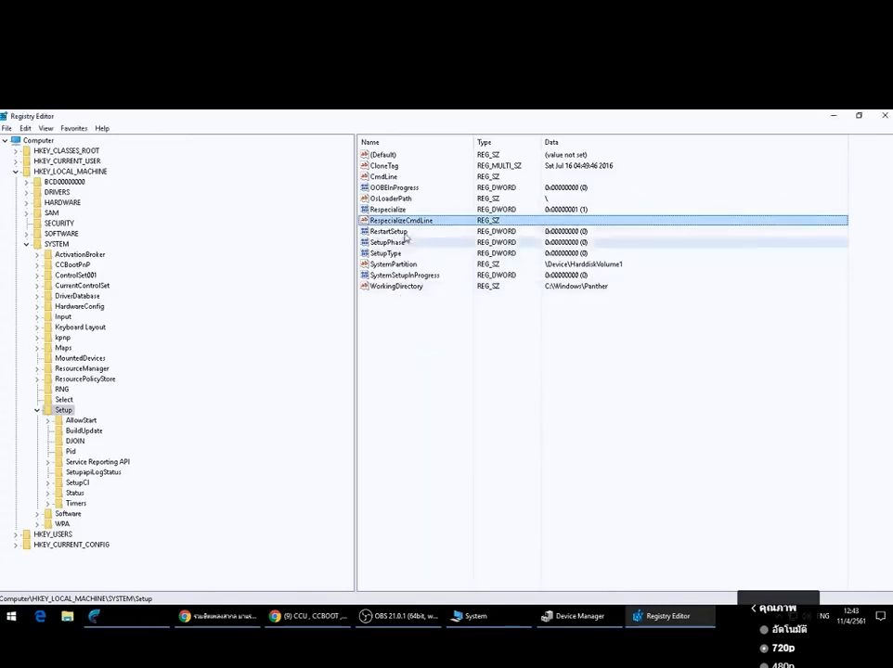
Inspect the WorkingDirectory string in the SYSTEM\Setup key and leave it unchanged.
{"action": "double_click", "coordinate": [409, 289]}
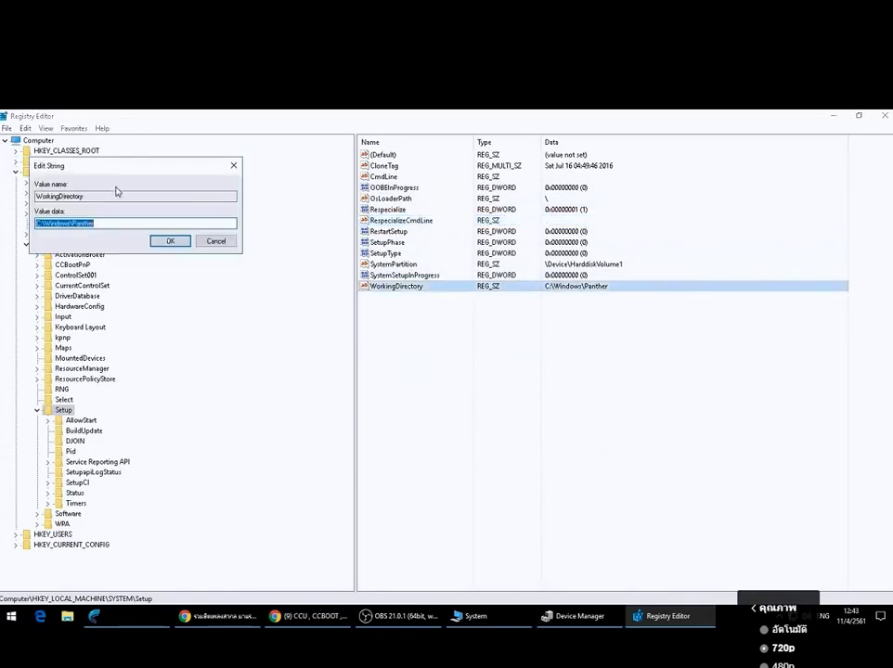
{"action": "left_click_drag", "start_coordinate": [105, 169], "coordinate": [466, 325]}
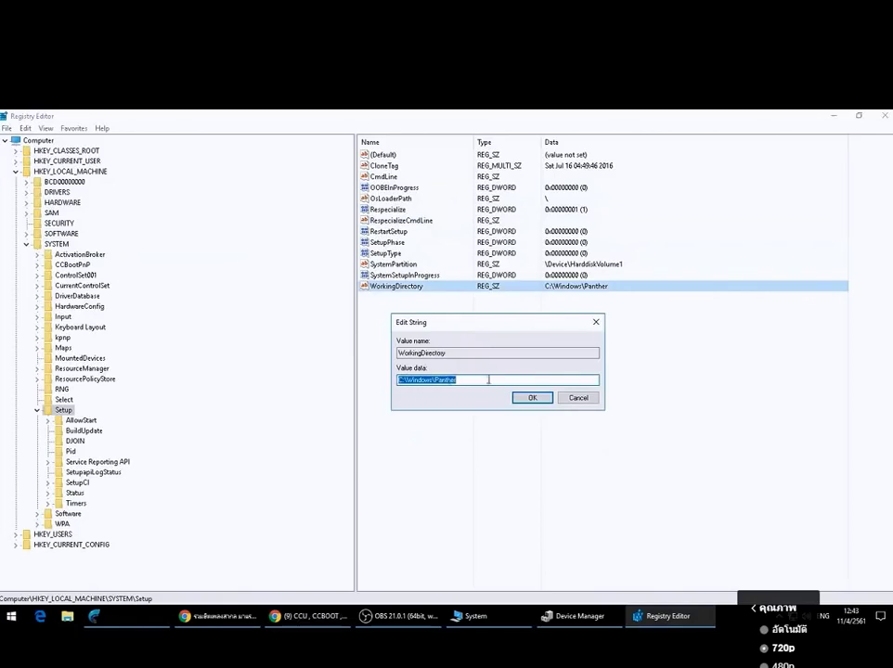
{"action": "left_click", "coordinate": [581, 399]}
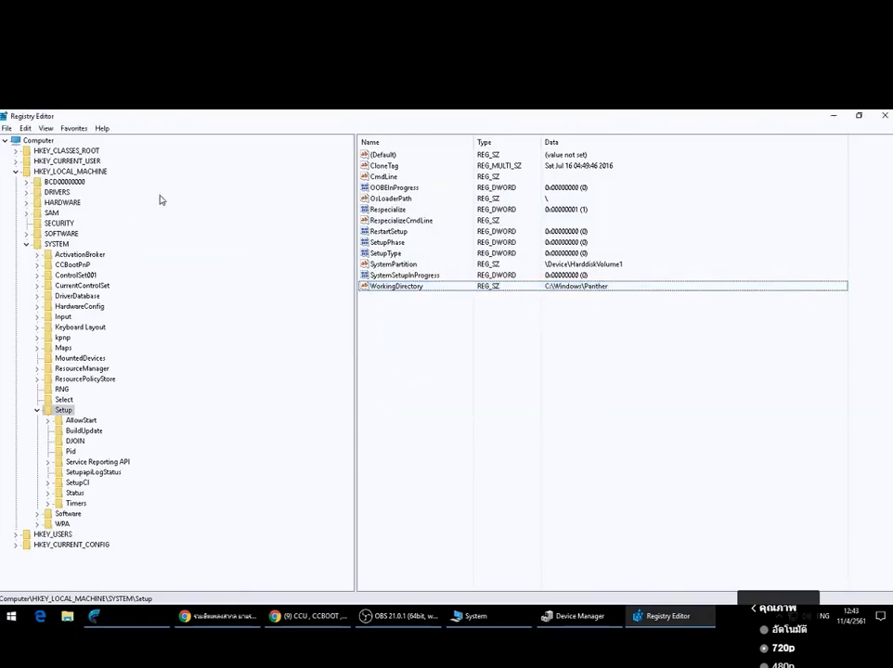
Collapse the SYSTEM key and minimize the Registry Editor window.
{"action": "left_click", "coordinate": [54, 244]}
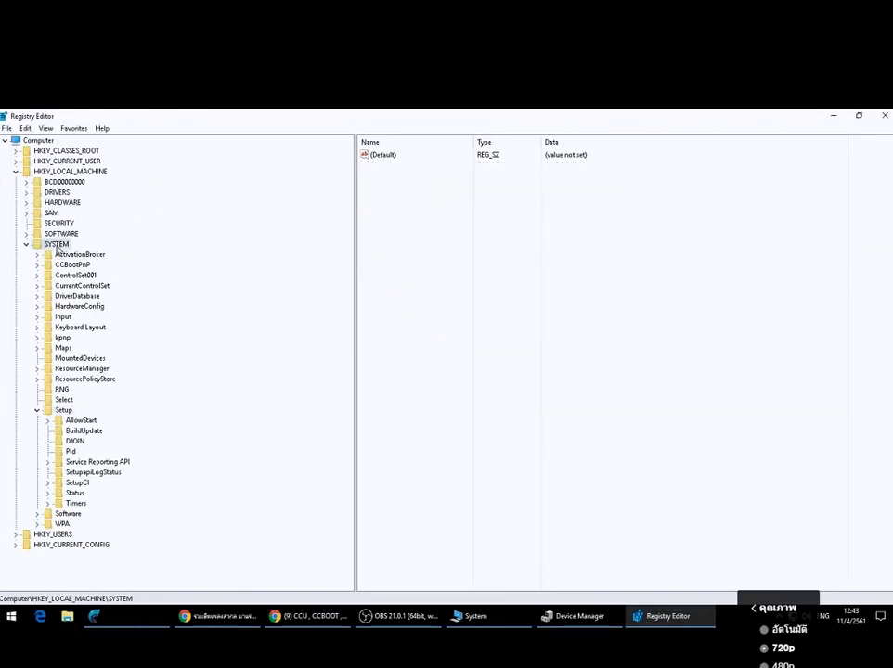
{"action": "left_click", "coordinate": [27, 245]}
{"action": "left_click", "coordinate": [833, 115]}
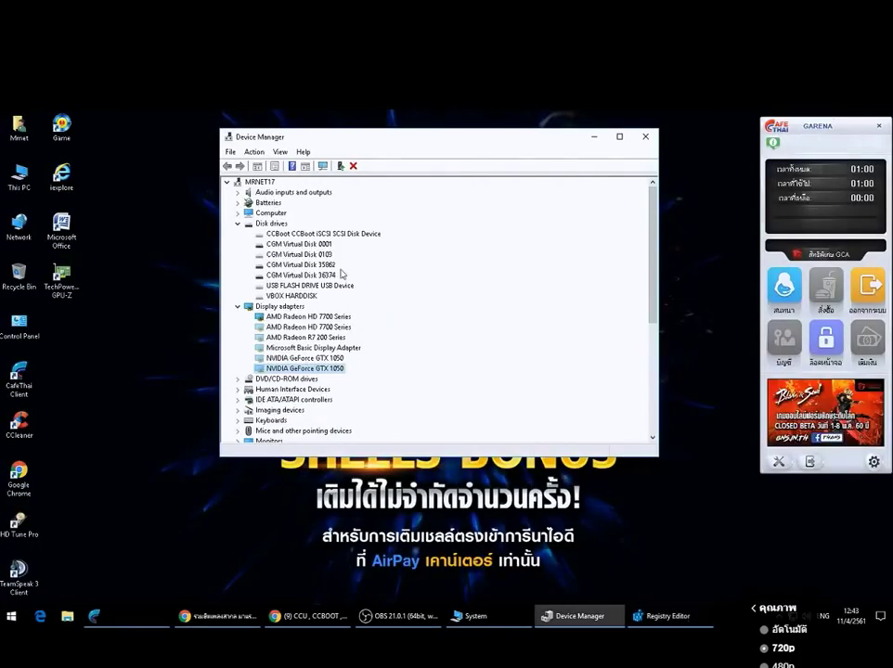
Switch to Chrome, open the Facebook group CCU , CCBOOT ,ICAFE ,GCAFE PRO , OBM and close both open chat windows.
{"action": "left_click", "coordinate": [295, 617]}
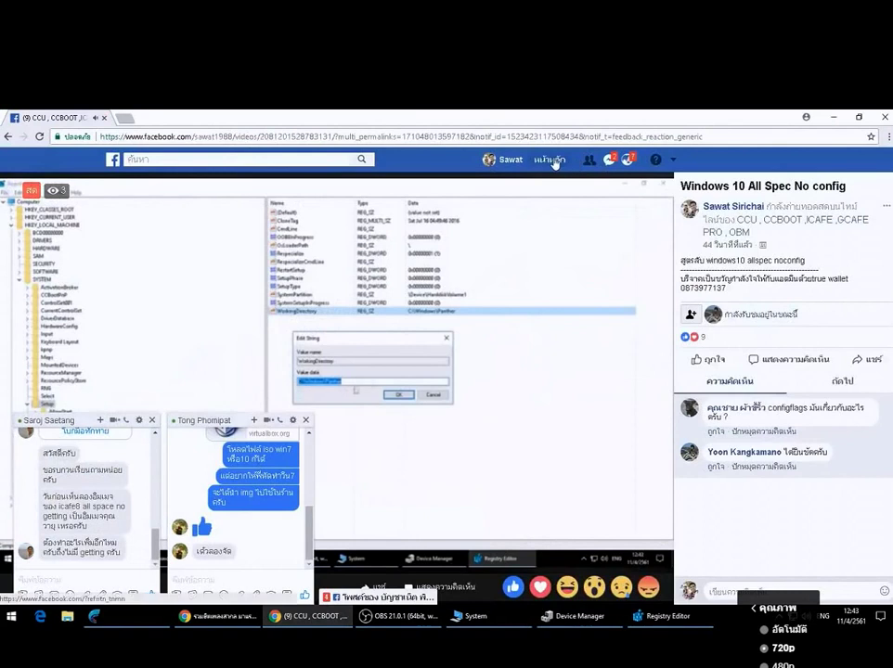
{"action": "left_click", "coordinate": [546, 160]}
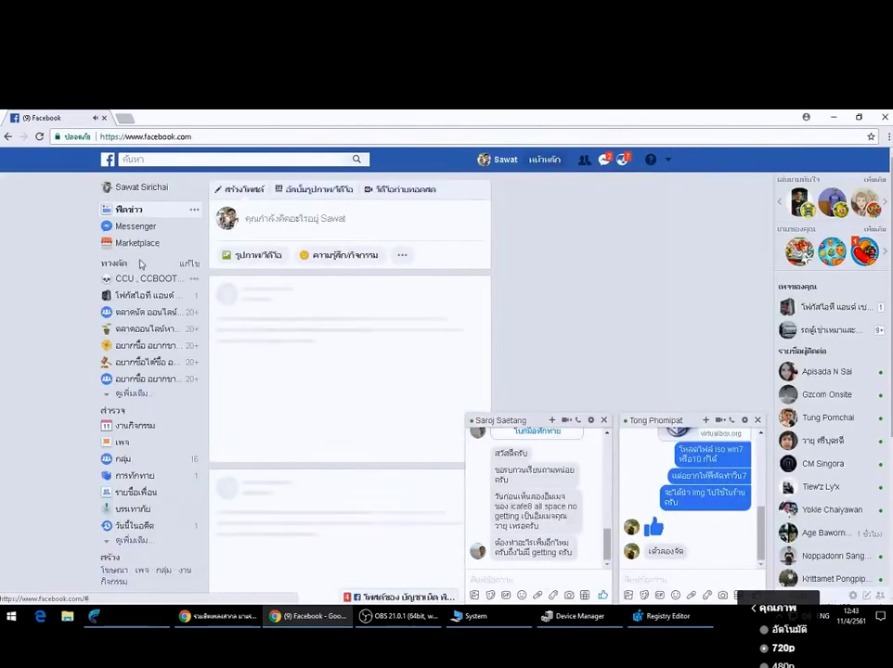
{"action": "left_click", "coordinate": [144, 279]}
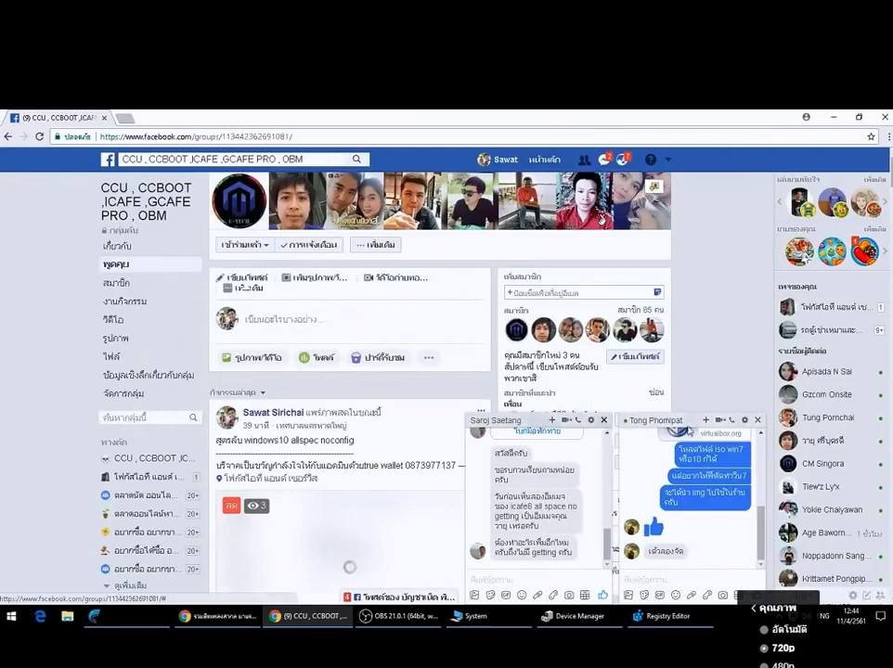
{"action": "left_click", "coordinate": [603, 419]}
{"action": "left_click", "coordinate": [757, 420]}
Look through the group's recent posts and enter "disable" as the search term within the group.
{"action": "scroll", "coordinate": [554, 417], "scroll_direction": "down", "scroll_amount": 3}
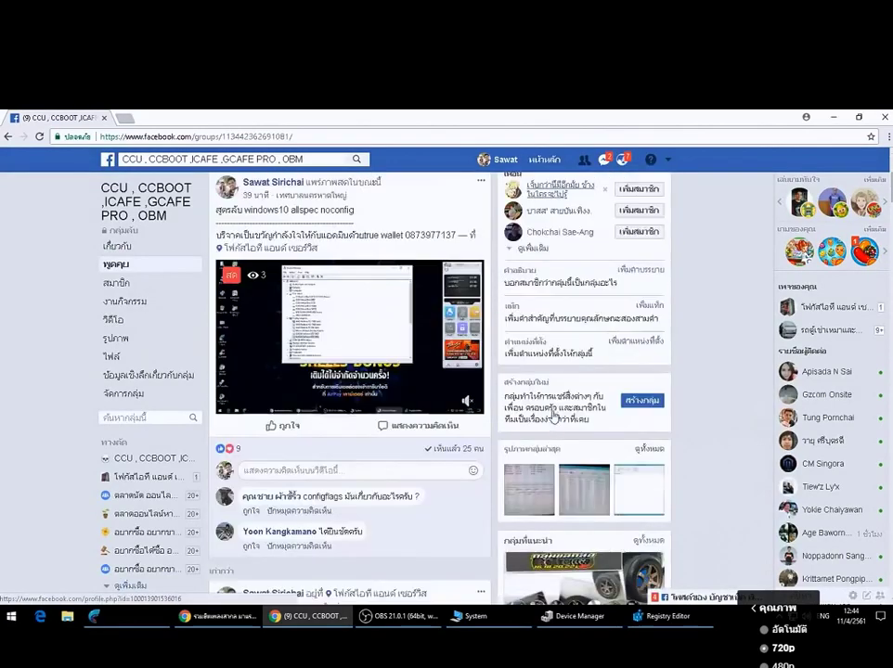
{"action": "scroll", "coordinate": [399, 417], "scroll_direction": "up", "scroll_amount": 1}
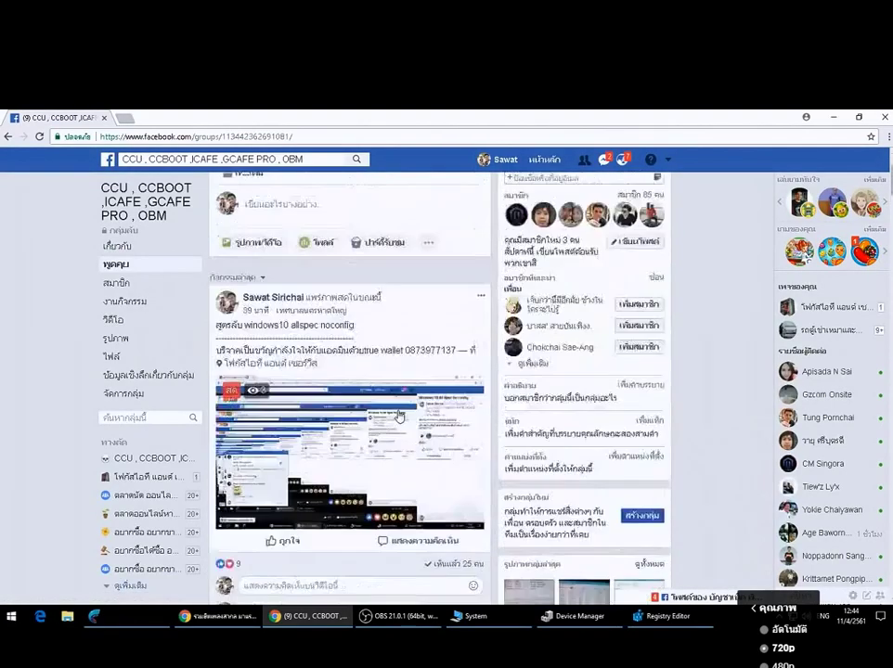
{"action": "scroll", "coordinate": [399, 417], "scroll_direction": "down", "scroll_amount": 7}
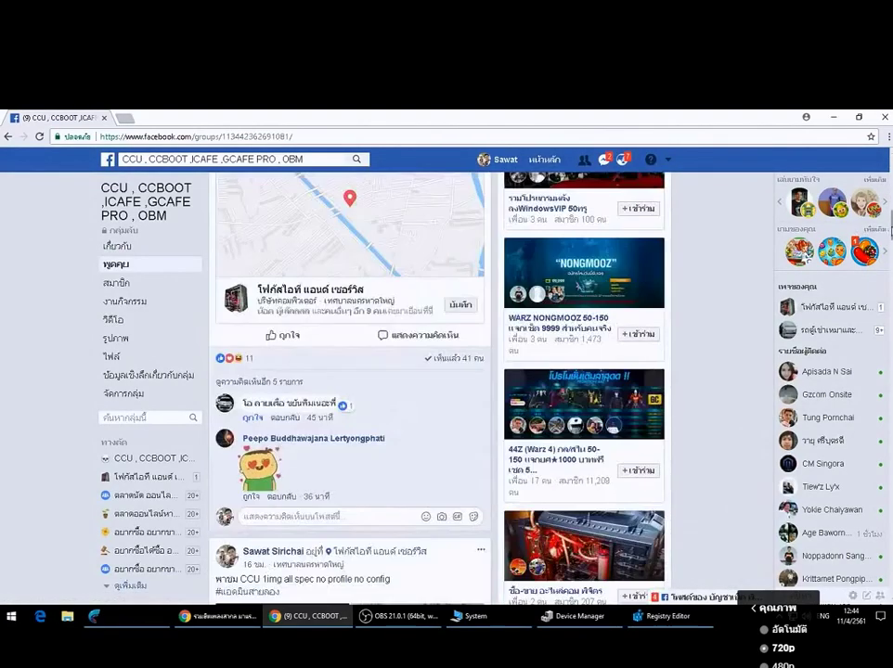
{"action": "scroll", "coordinate": [281, 286], "scroll_direction": "down", "scroll_amount": 6}
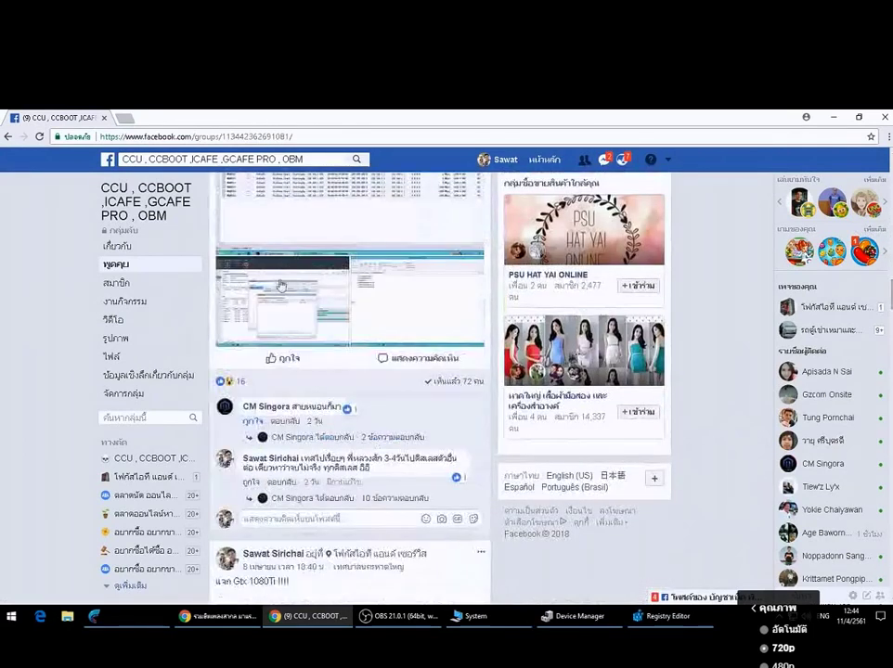
{"action": "left_click", "coordinate": [120, 415]}
{"action": "type", "text": "disable"}
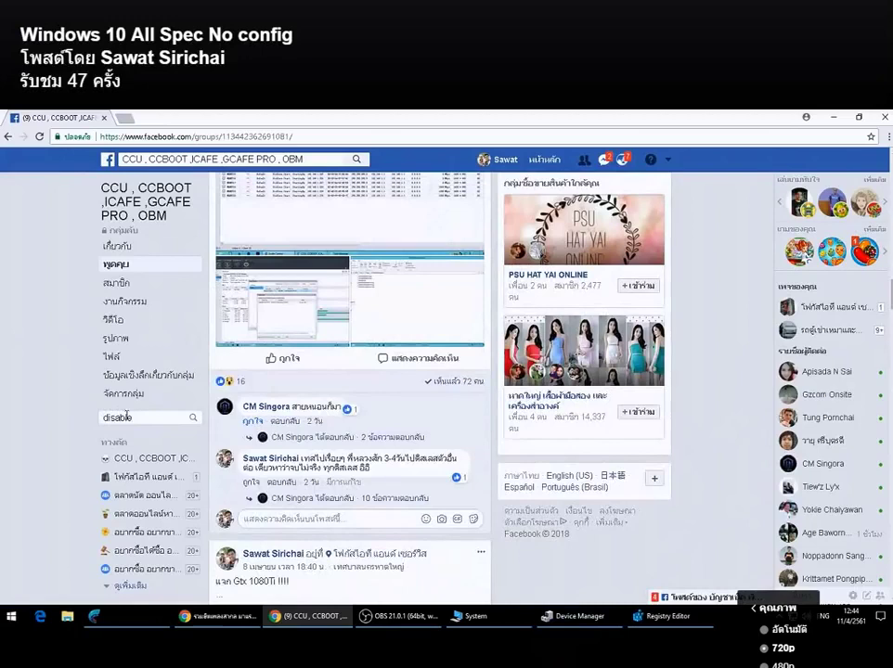
{"action": "mouse_move", "coordinate": [182, 624]}
{"action": "left_mouse_down"}
{"action": "mouse_move", "coordinate": [168, 633]}
{"action": "mouse_move", "coordinate": [196, 659]}
{"action": "left_mouse_up"}
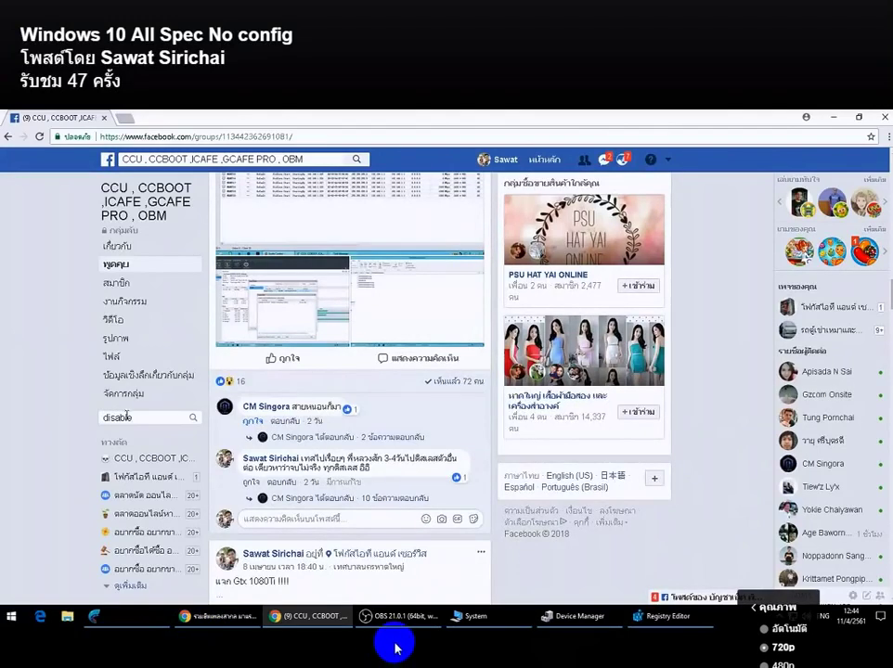